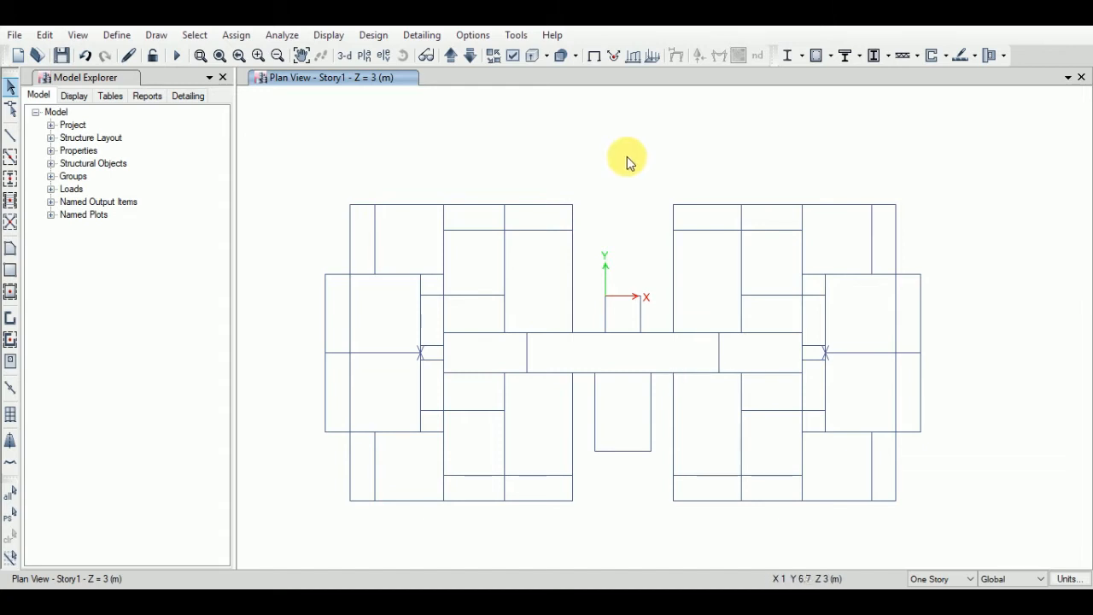
# - Turn on the display of columns in the plan view of Story1
pyautogui.click(514, 56)
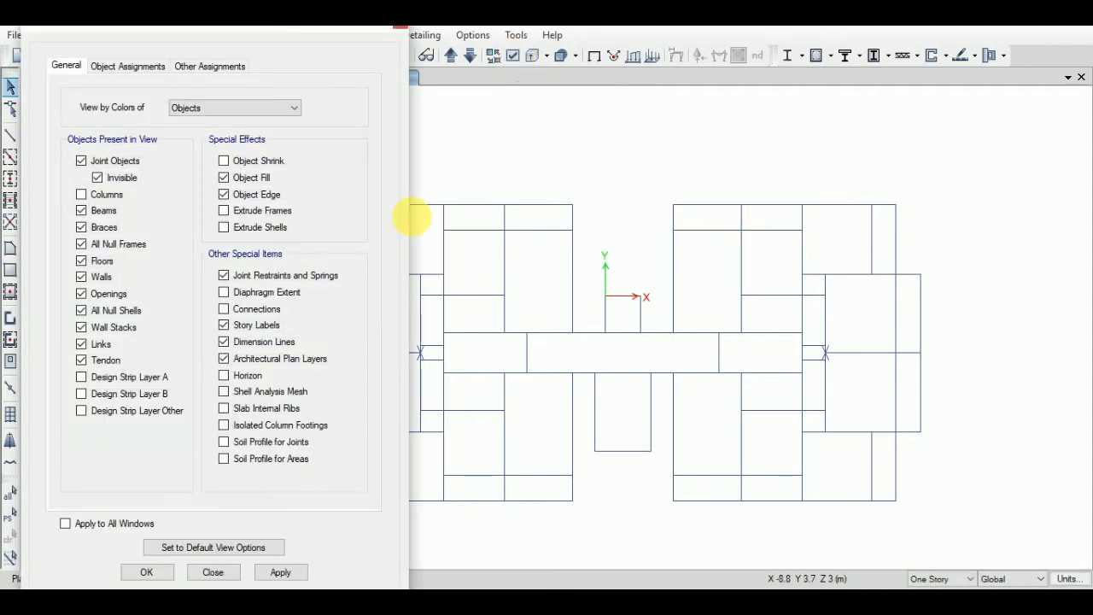
pyautogui.click(81, 195)
pyautogui.click(282, 572)
pyautogui.click(161, 577)
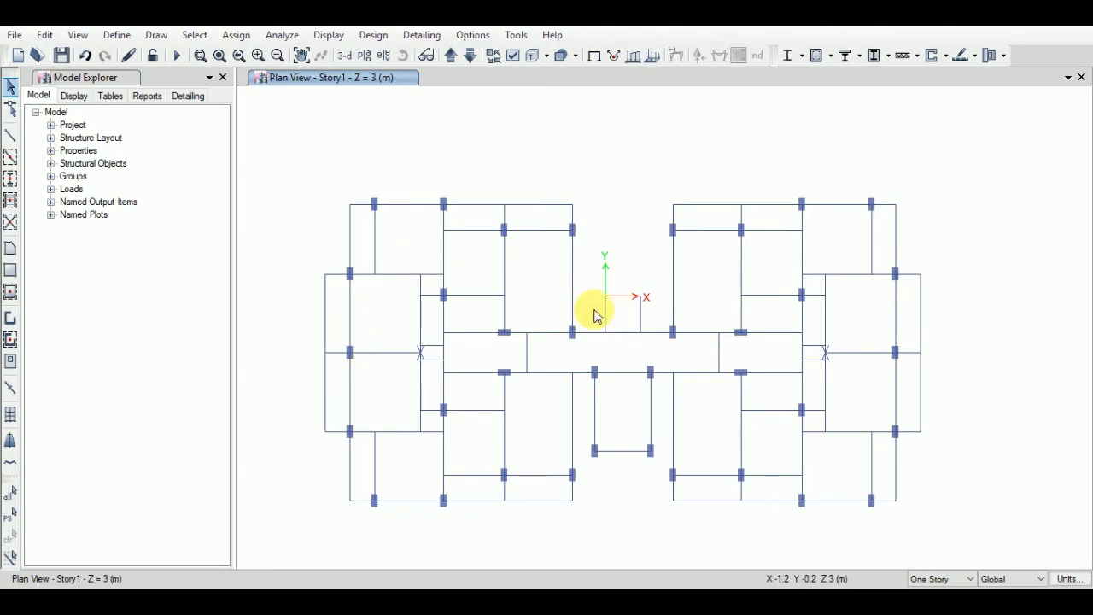
# - Examine the column positions along the plan's upper and lower bays on the -X side
pyautogui.scroll(5, 419, 203)
pyautogui.scroll(-2, 592, 251)
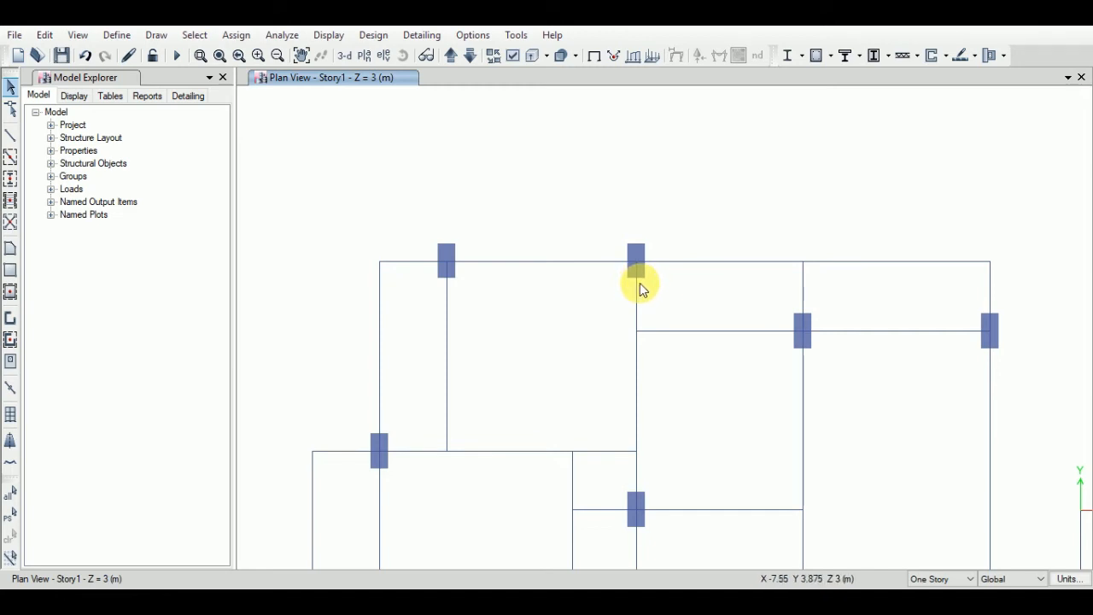
pyautogui.scroll(-5, 598, 310)
pyautogui.scroll(3, 581, 314)
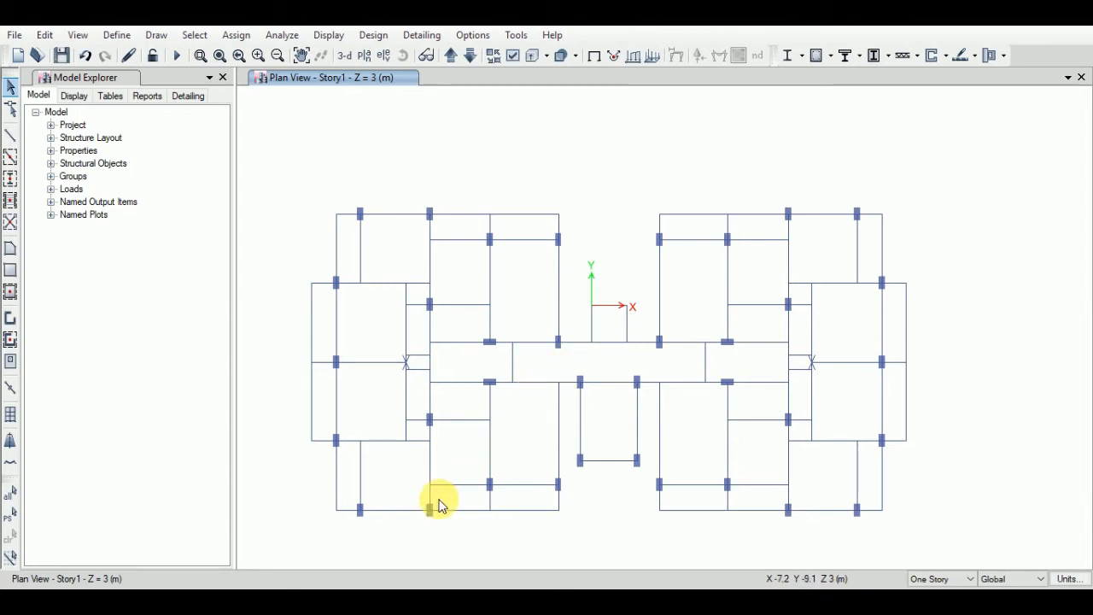
pyautogui.scroll(3, 361, 533)
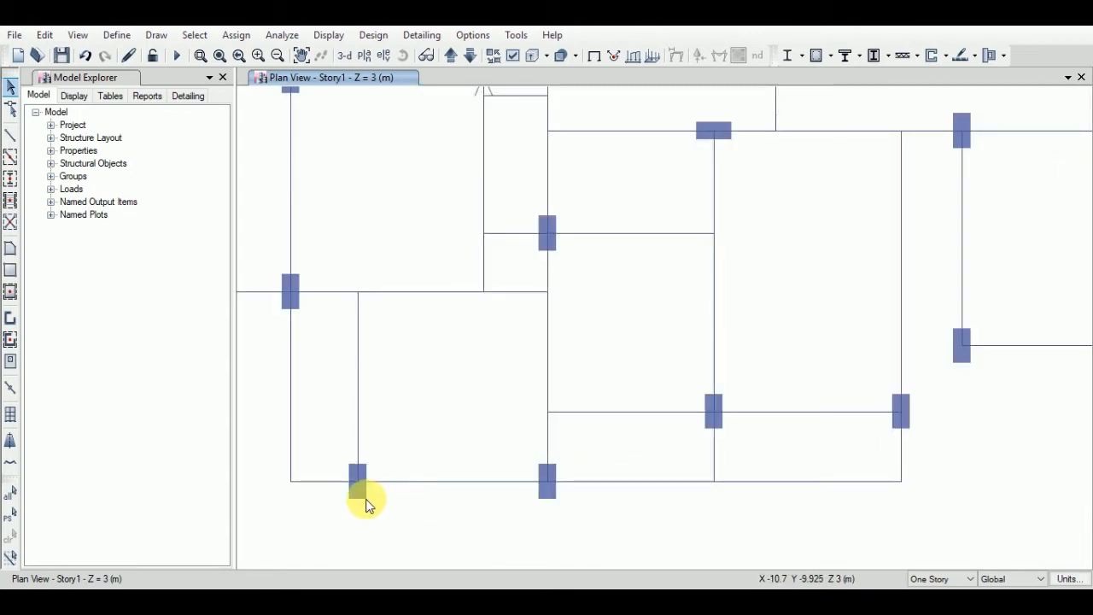
pyautogui.scroll(2, 367, 503)
pyautogui.scroll(-3, 483, 463)
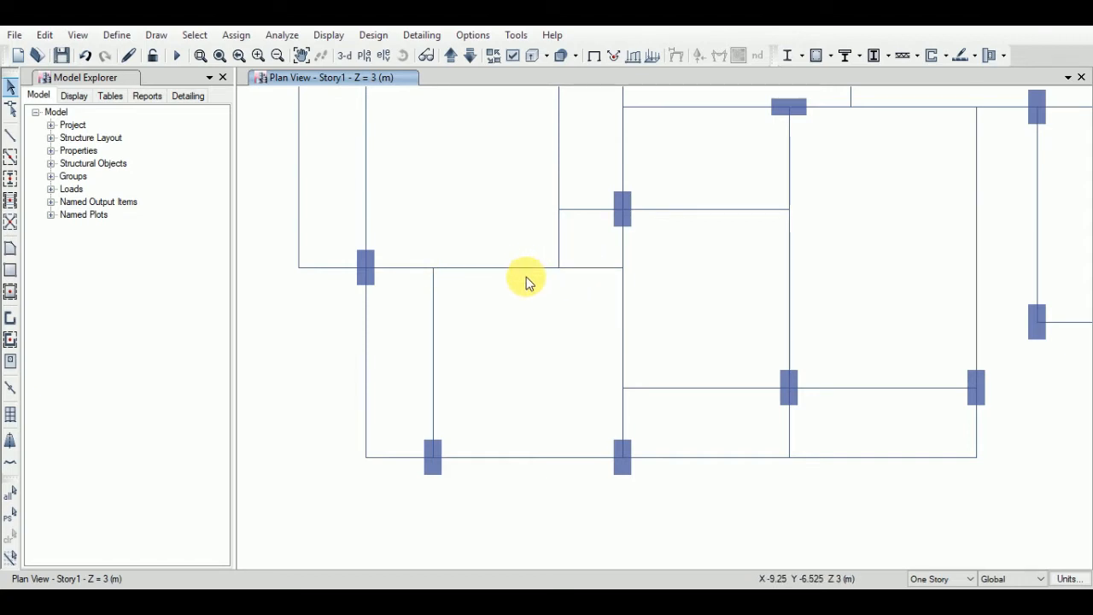
# - Highlight the outer beams along the plan's lower edge and the two short overhanging beams to inspect their spans, and clear the selection
pyautogui.click(540, 458)
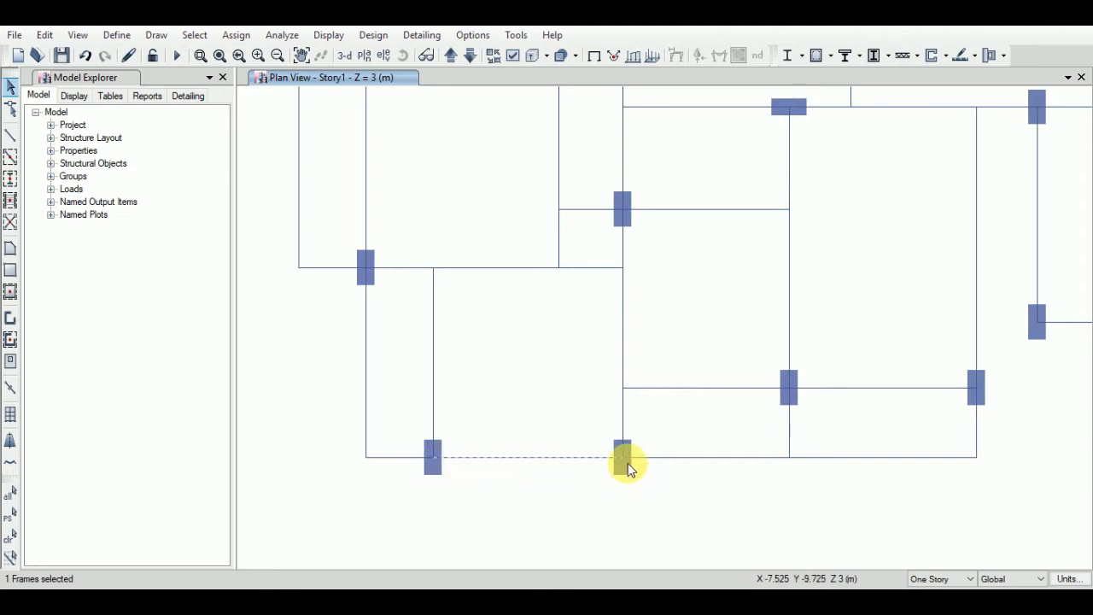
pyautogui.click(586, 468)
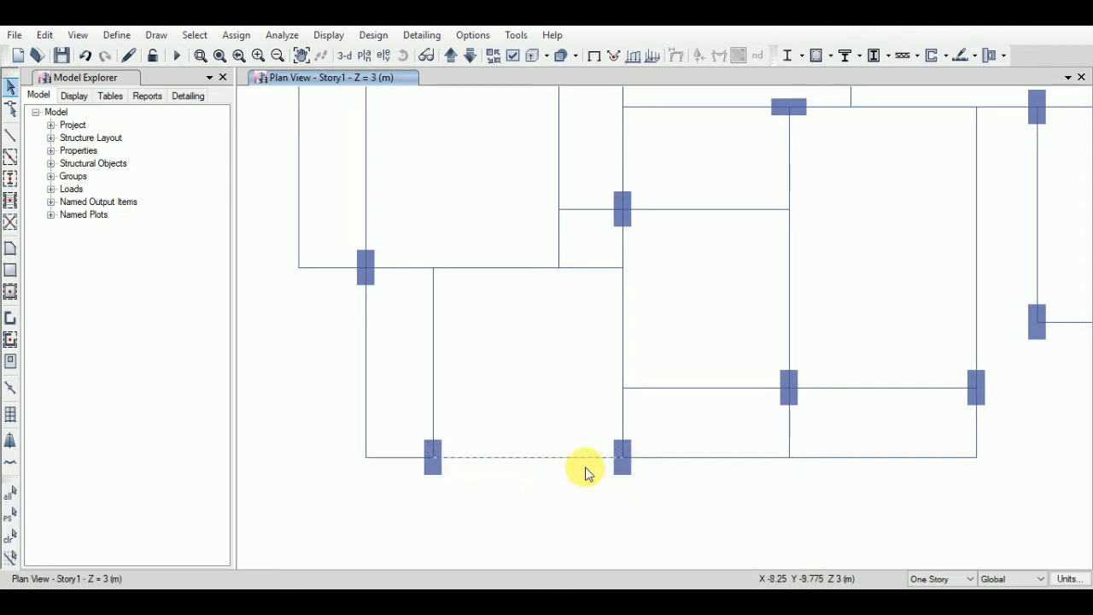
pyautogui.click(740, 459)
pyautogui.click(825, 457)
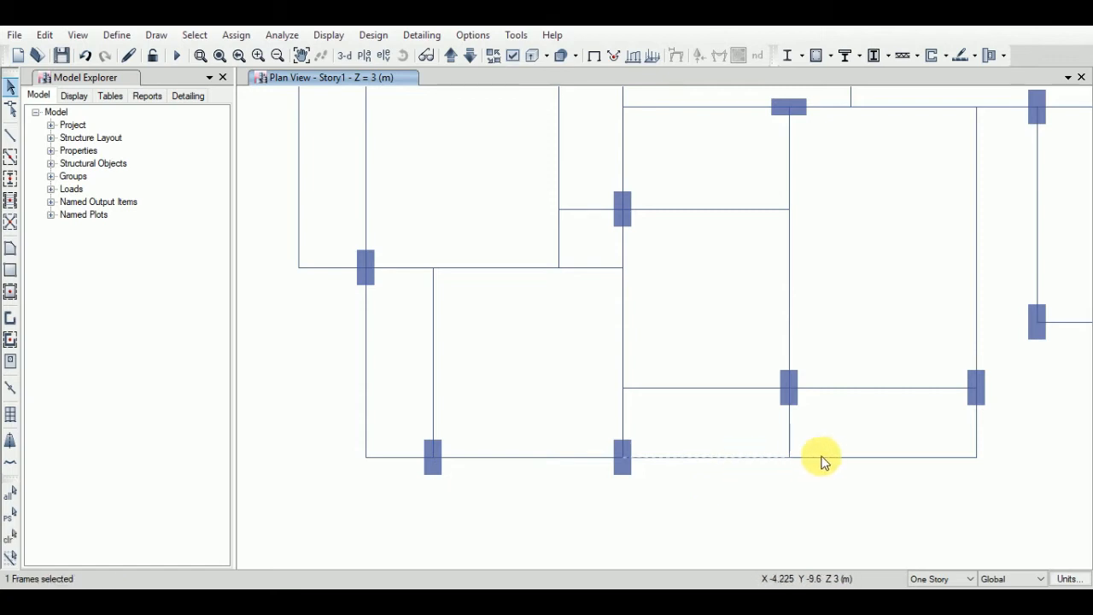
pyautogui.click(788, 426)
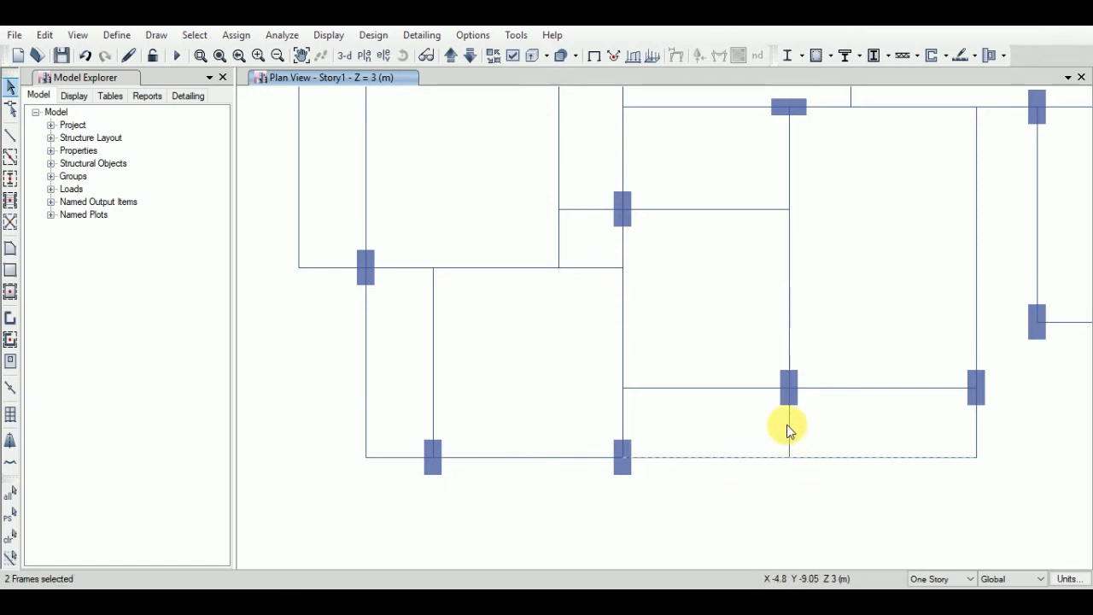
pyautogui.click(980, 429)
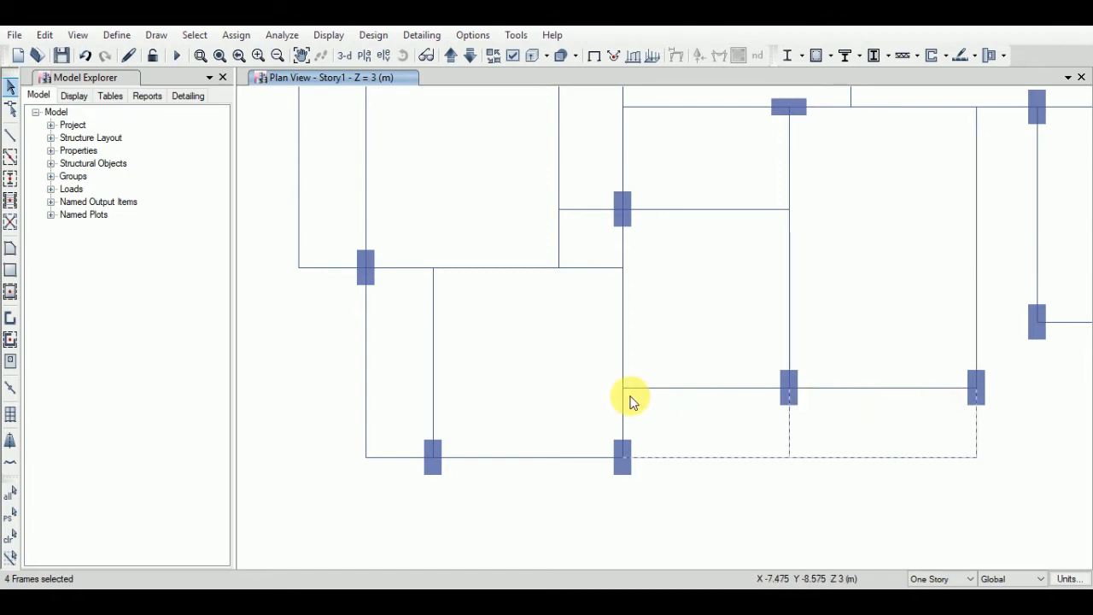
pyautogui.click(555, 458)
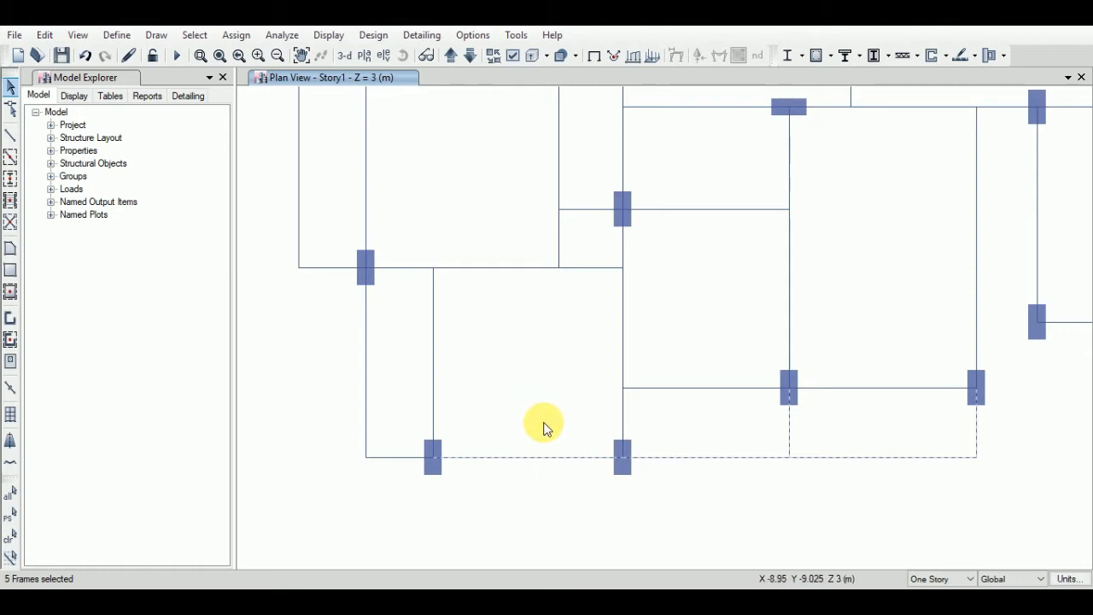
pyautogui.moveTo(530, 349); pyautogui.dragTo(544, 420, button='middle')
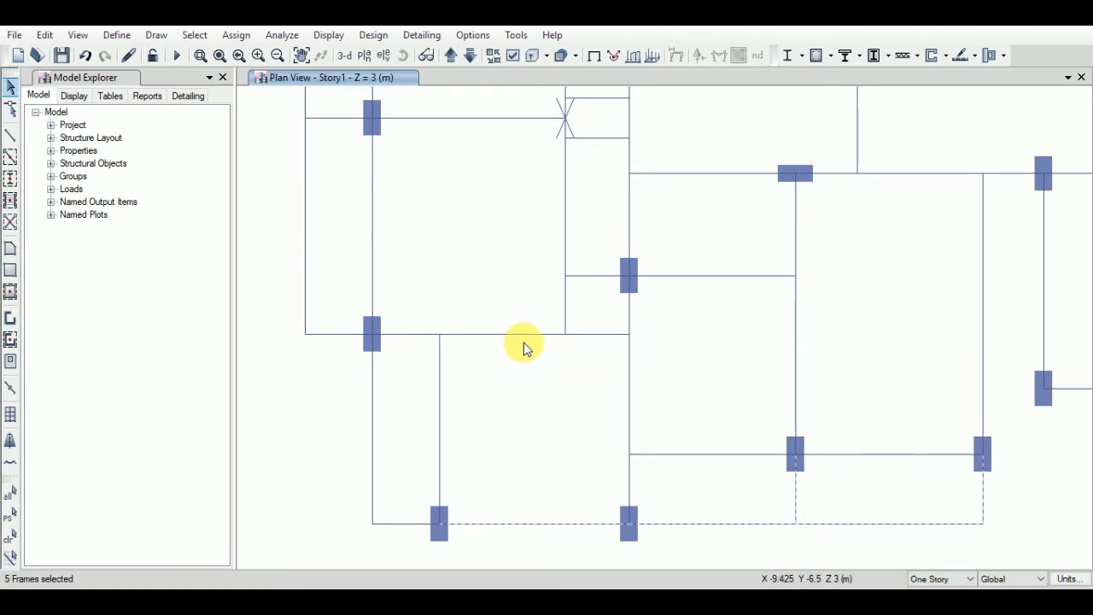
pyautogui.press('Escape')
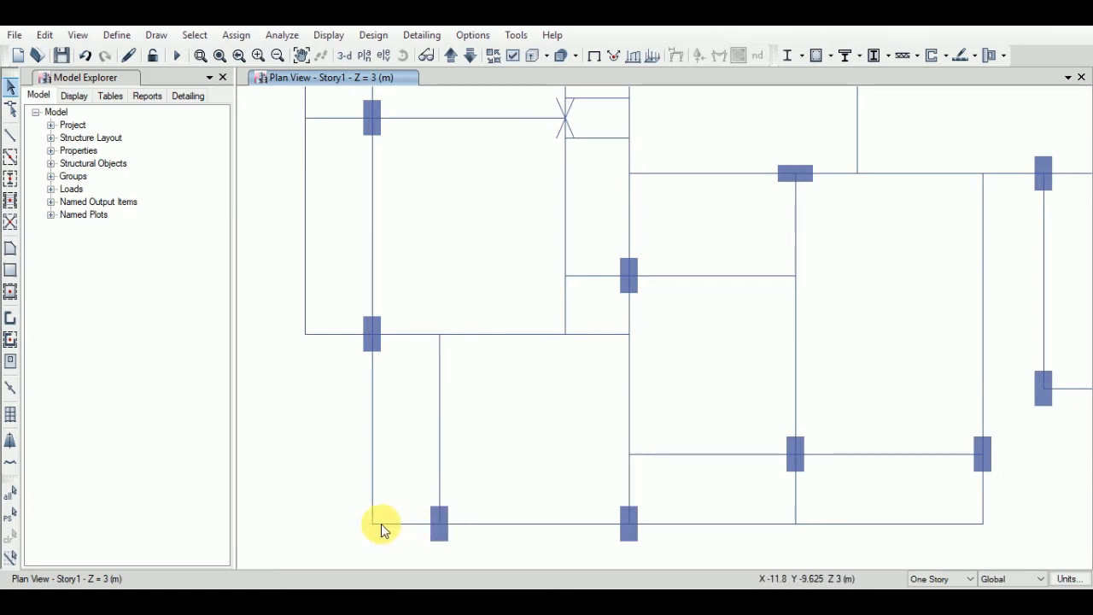
# - Highlight the beams around the lower corner overhang and the horizontal beam framing into a beam joint, and clear the selection
pyautogui.click(408, 524)
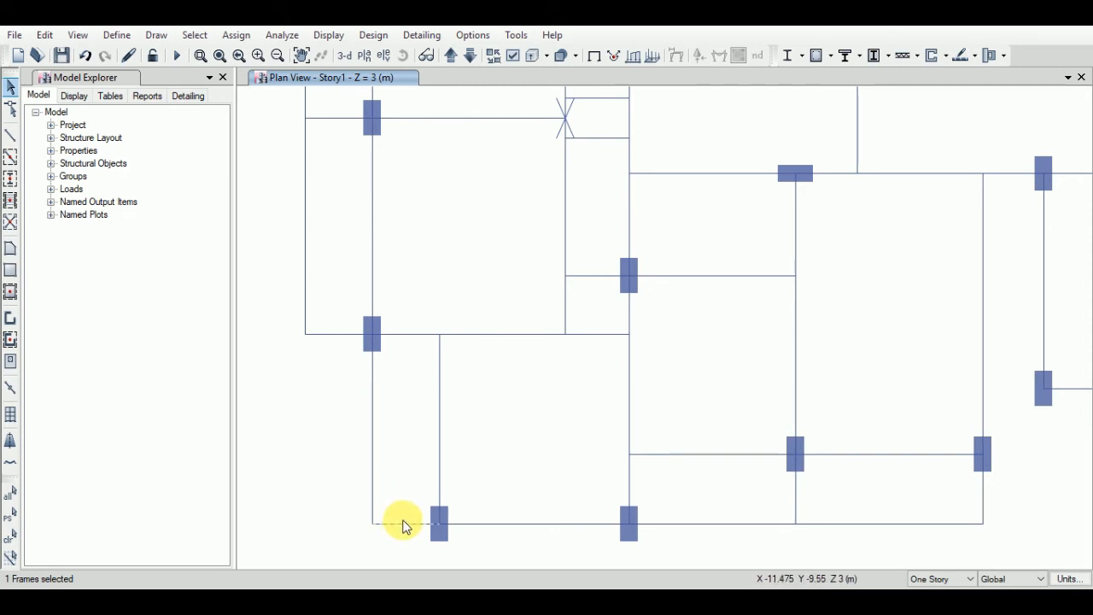
pyautogui.click(372, 475)
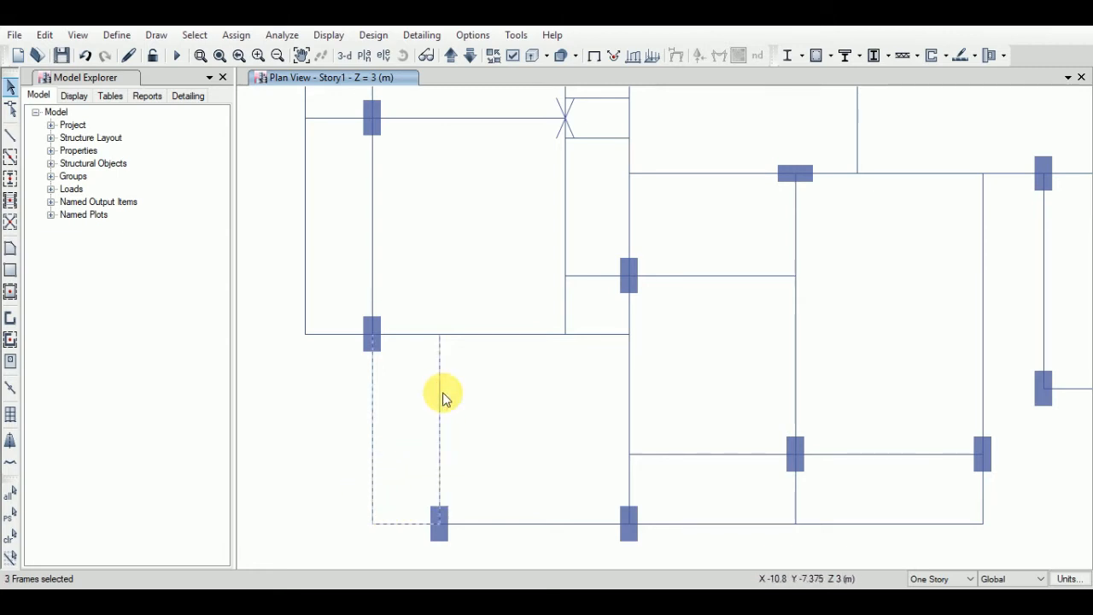
pyautogui.click(439, 364)
pyautogui.click(515, 336)
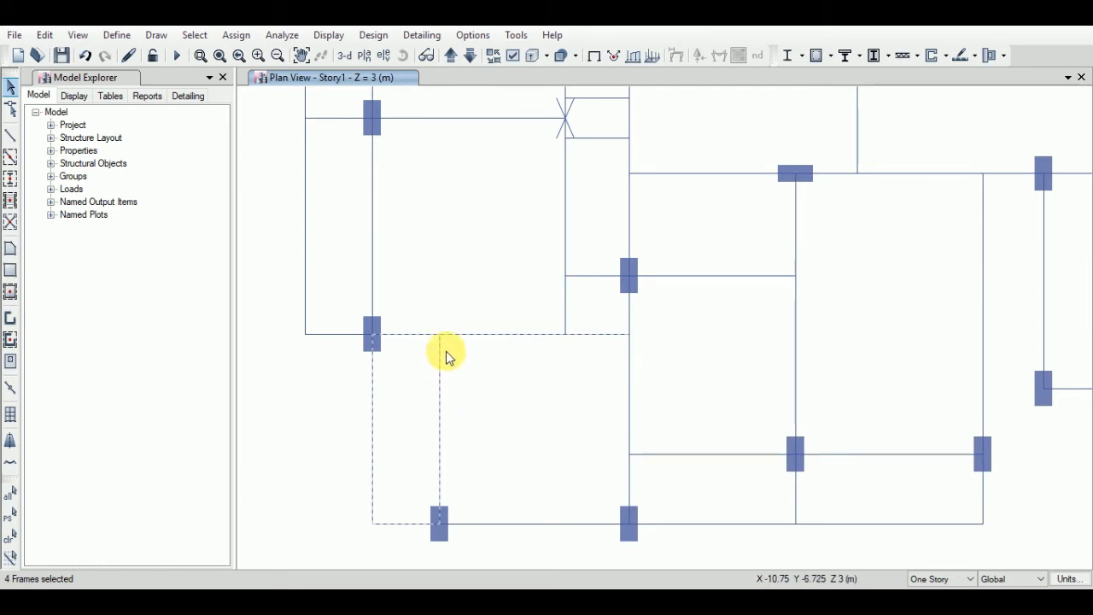
pyautogui.moveTo(491, 355); pyautogui.dragTo(466, 371, button='middle')
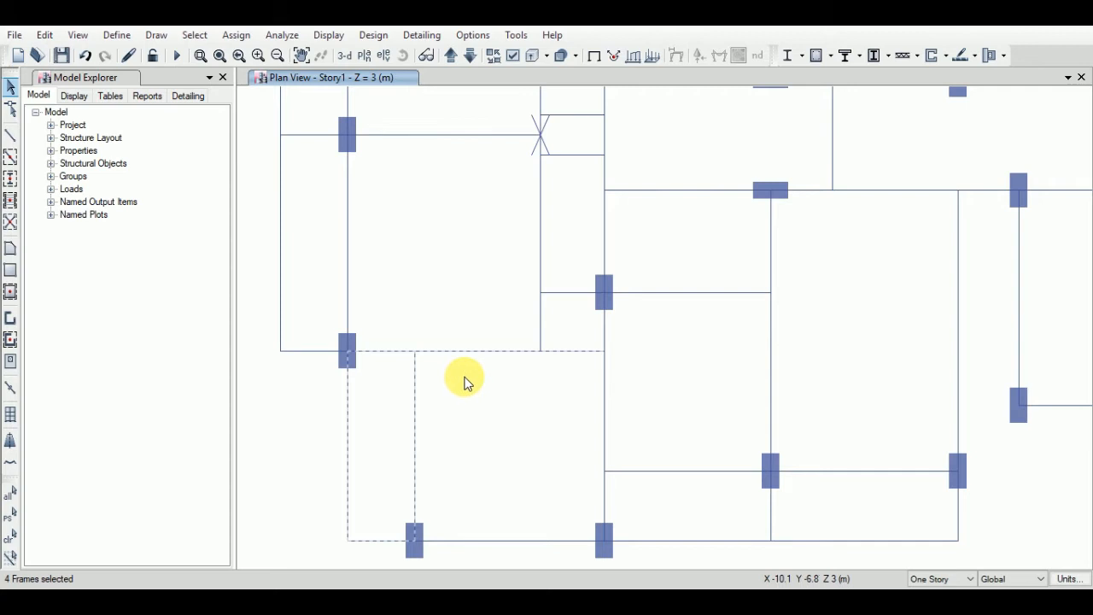
pyautogui.moveTo(342, 384); pyautogui.dragTo(334, 405, button='middle')
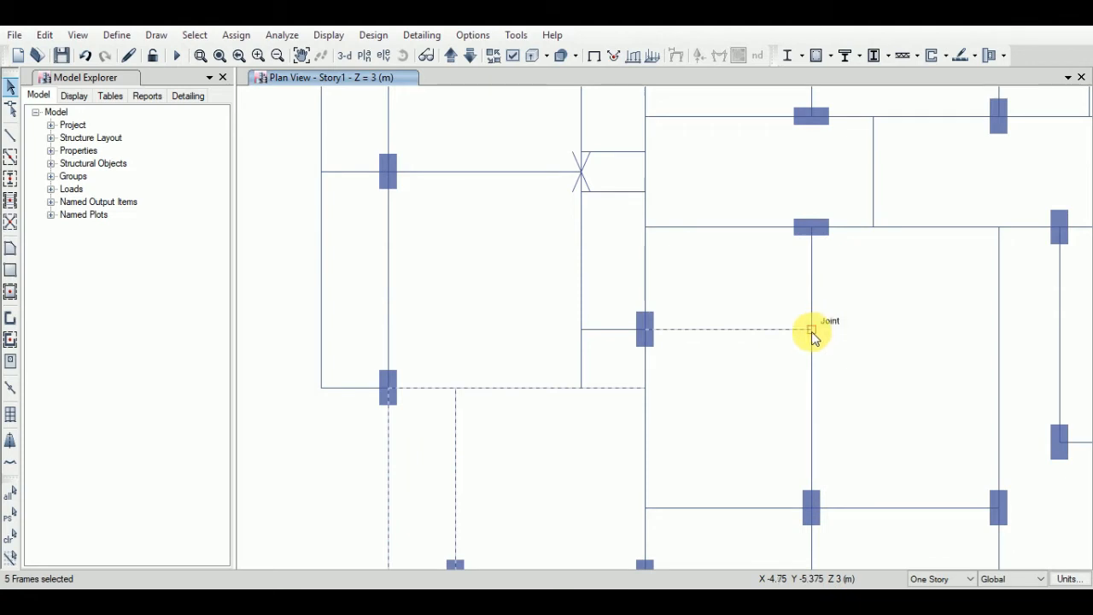
pyautogui.press('Escape')
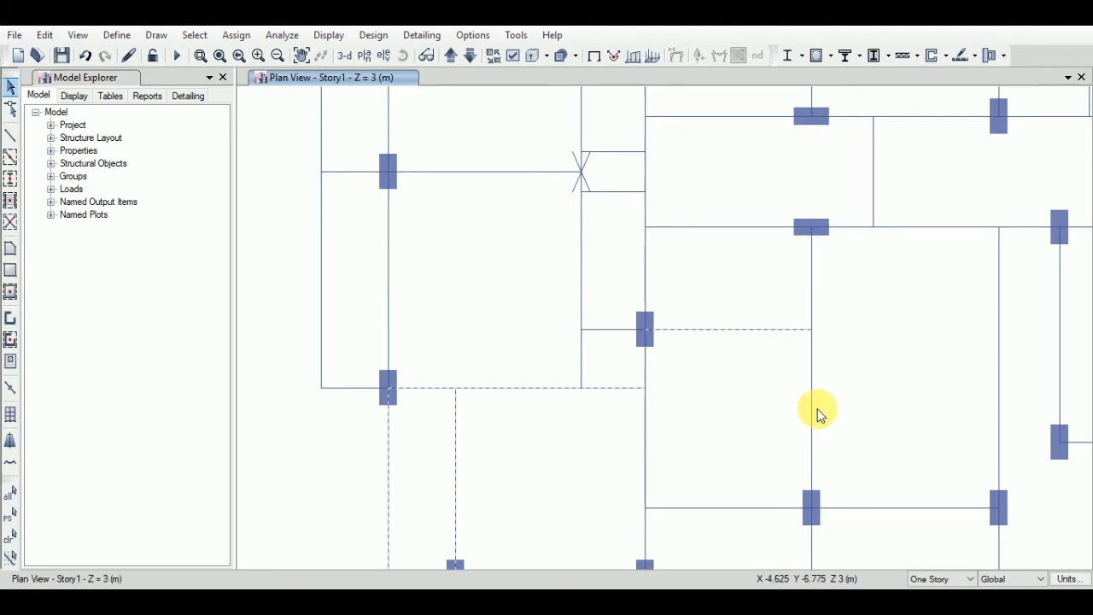
# - Divide the vertical beam at its joint with the horizontal beam, using Break at Intersections with Selected Frames and Joints
pyautogui.click(813, 294)
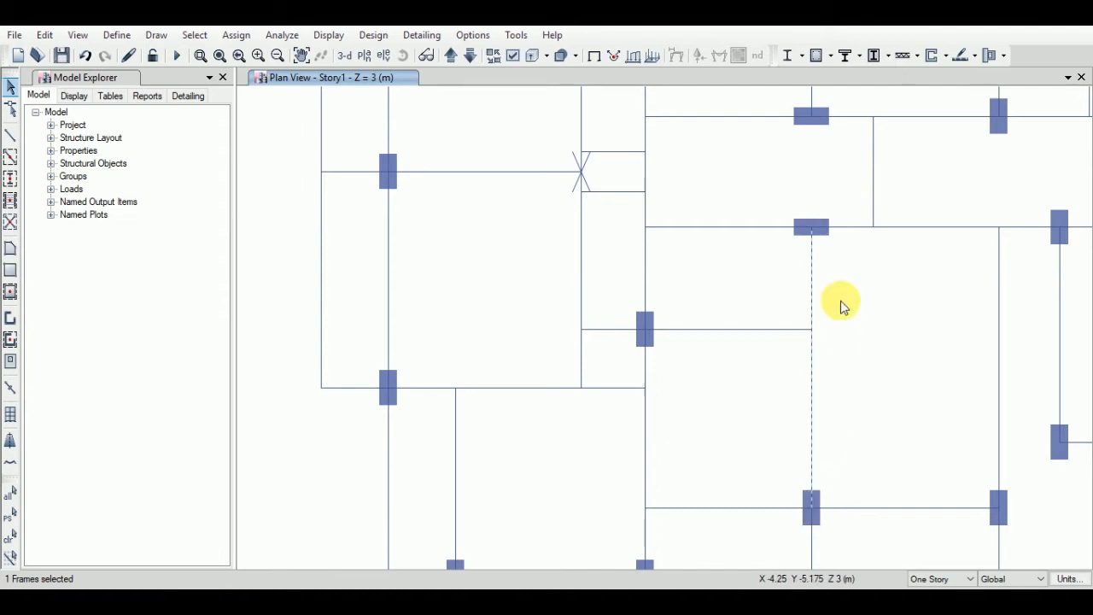
pyautogui.click(824, 341)
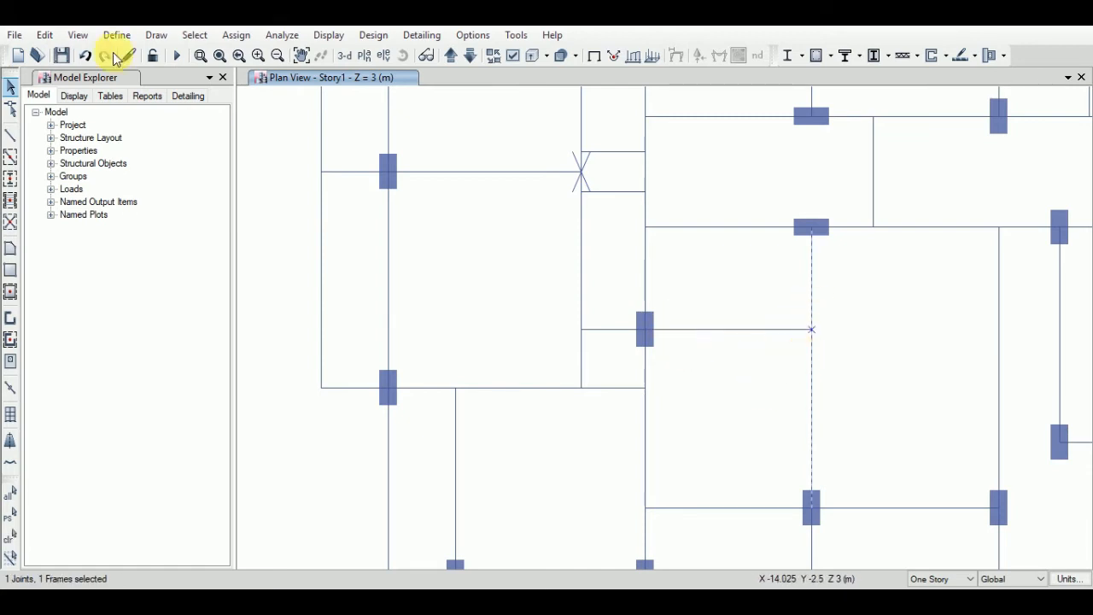
pyautogui.click(41, 37)
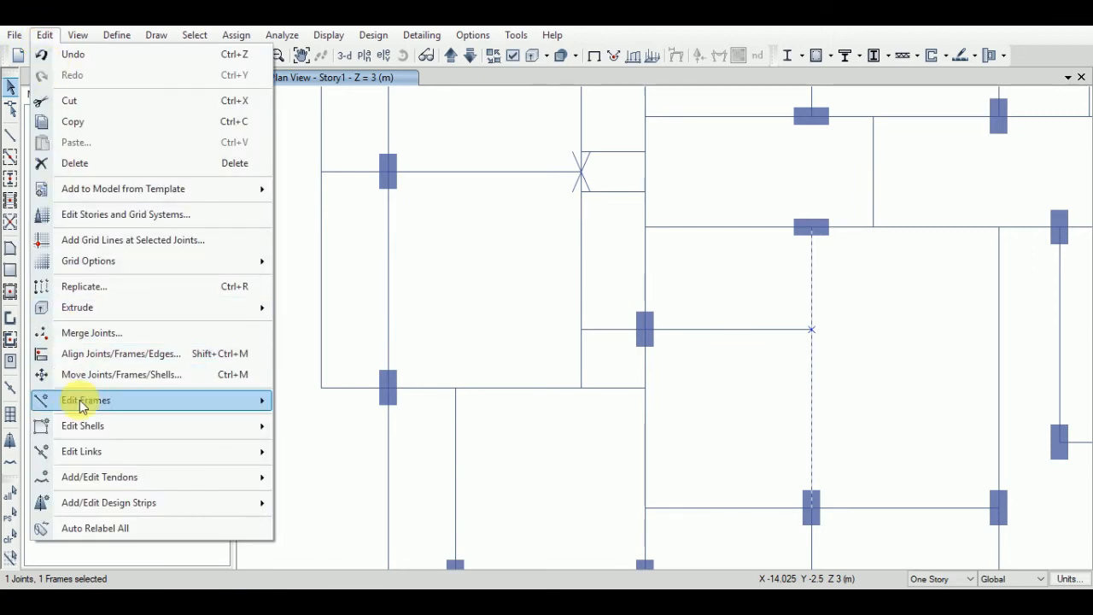
pyautogui.moveTo(109, 407)
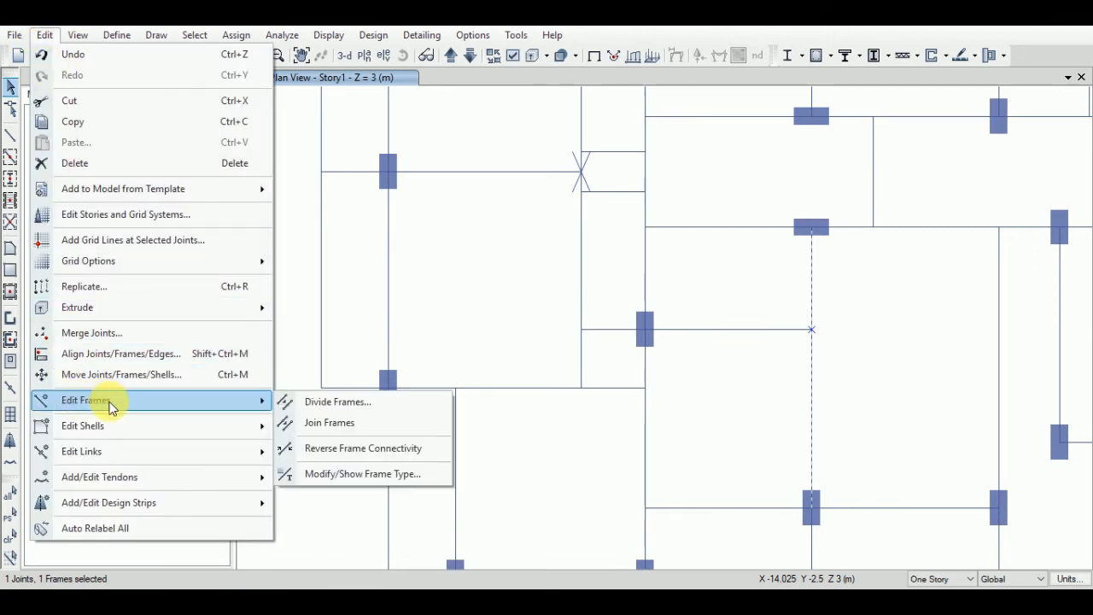
pyautogui.click(363, 404)
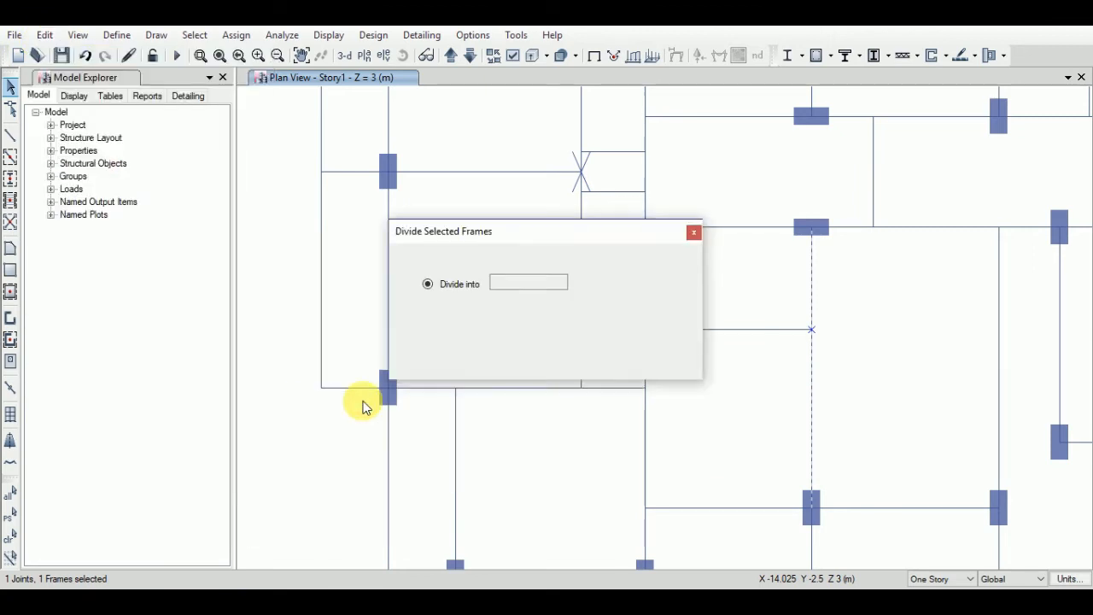
pyautogui.click(442, 313)
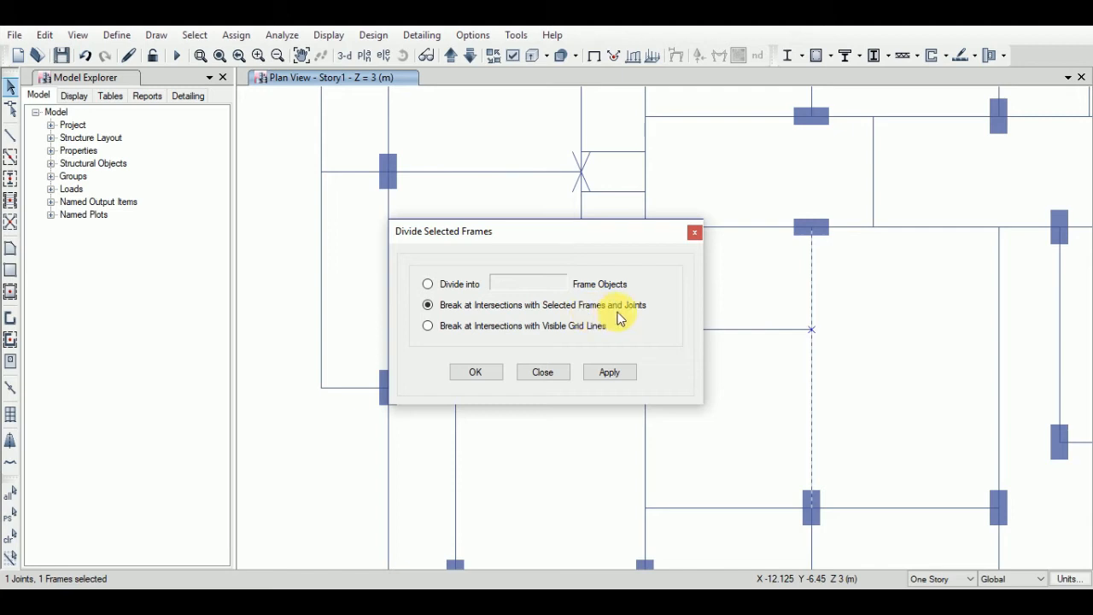
pyautogui.click(482, 373)
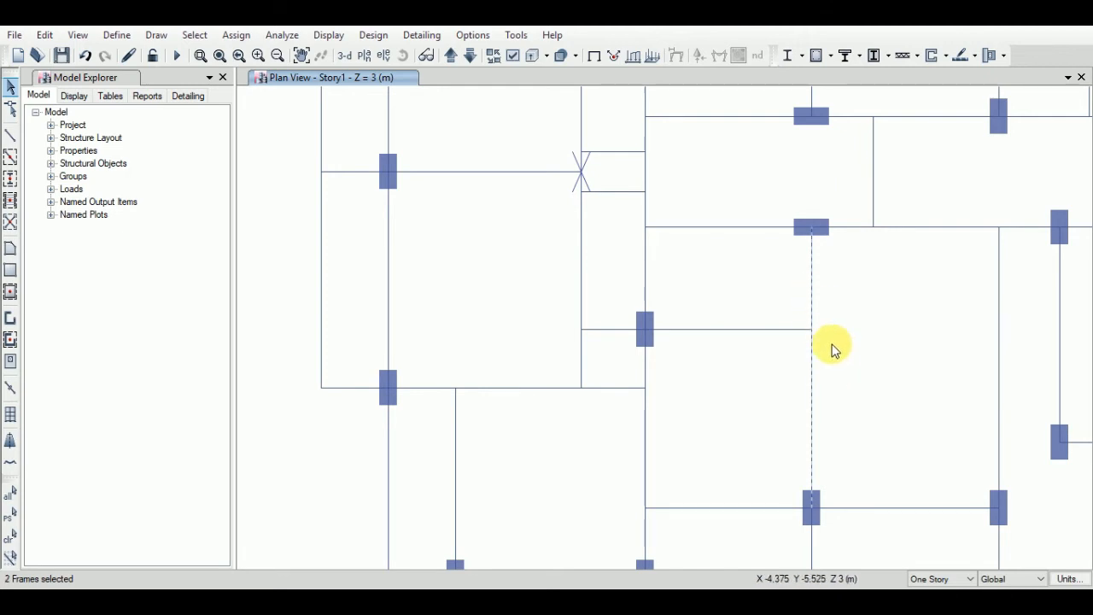
# - Join the two selected vertical beam segments back into one frame and select it to check its extent
pyautogui.click(44, 35)
pyautogui.moveTo(129, 404)
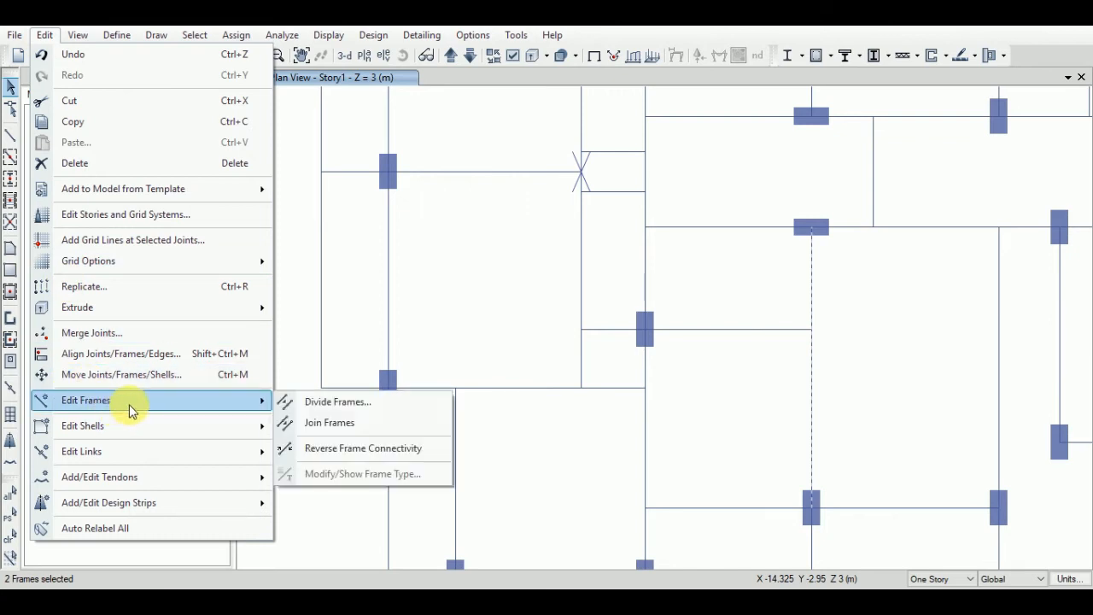
pyautogui.click(343, 423)
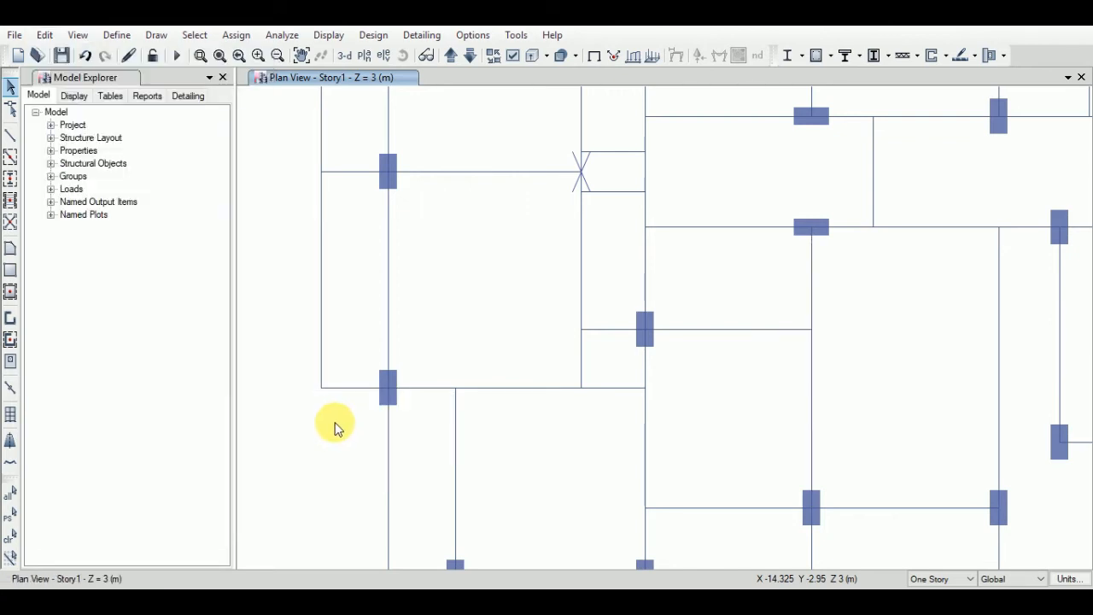
pyautogui.click(811, 386)
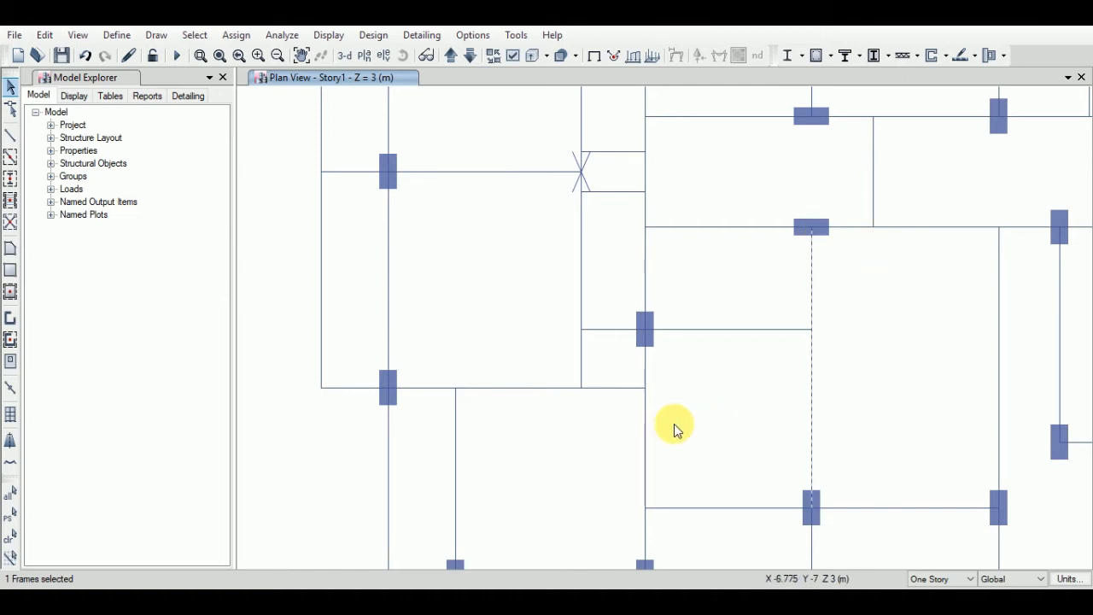
# - Clear the selection and highlight the short horizontal beam overhanging the column to check its end joint
pyautogui.scroll(-3, 548, 348)
pyautogui.scroll(3, 548, 349)
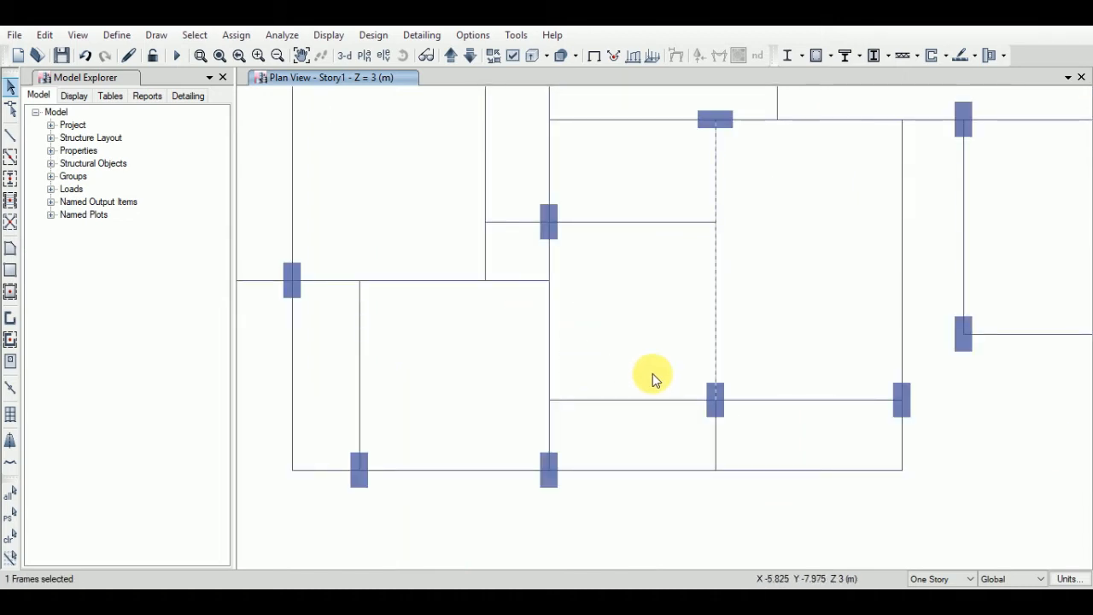
pyautogui.moveTo(654, 377); pyautogui.dragTo(697, 431, button='middle')
pyautogui.click(760, 364)
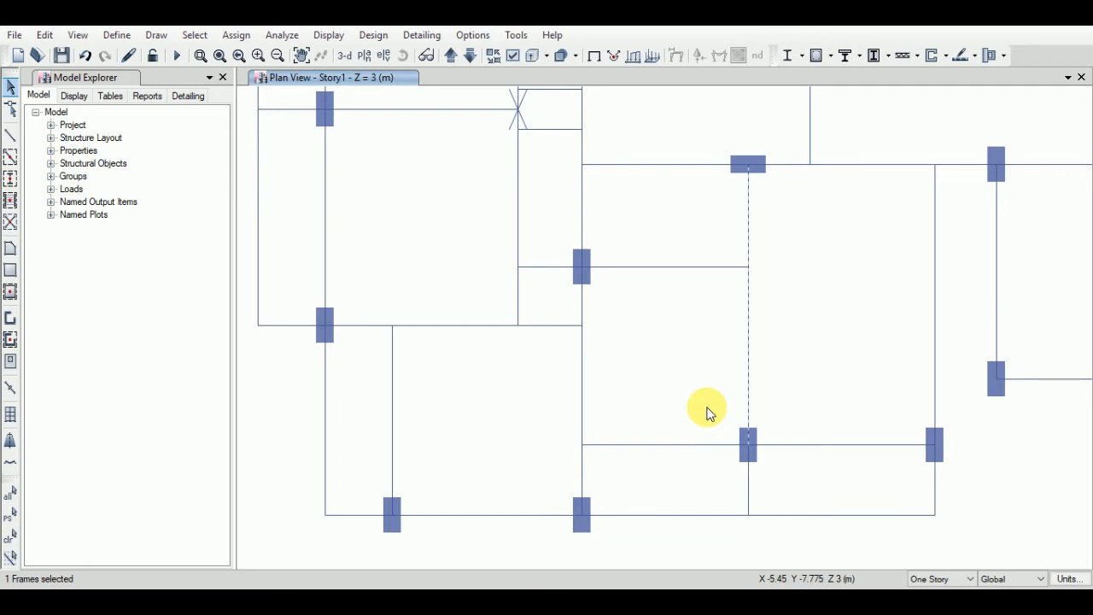
pyautogui.moveTo(671, 351); pyautogui.dragTo(666, 439, button='middle')
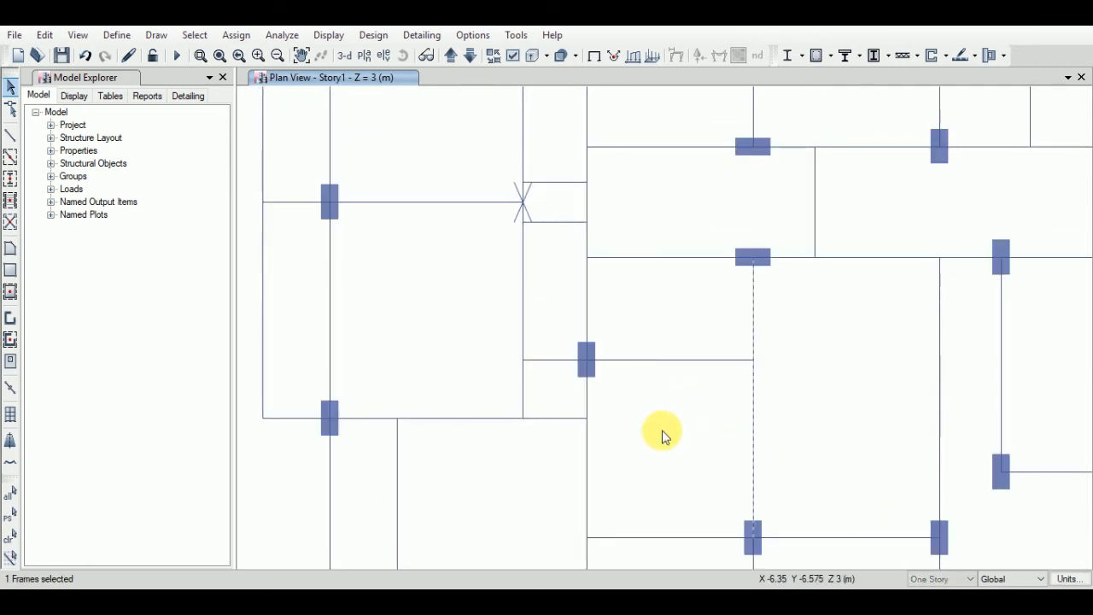
pyautogui.press('Escape')
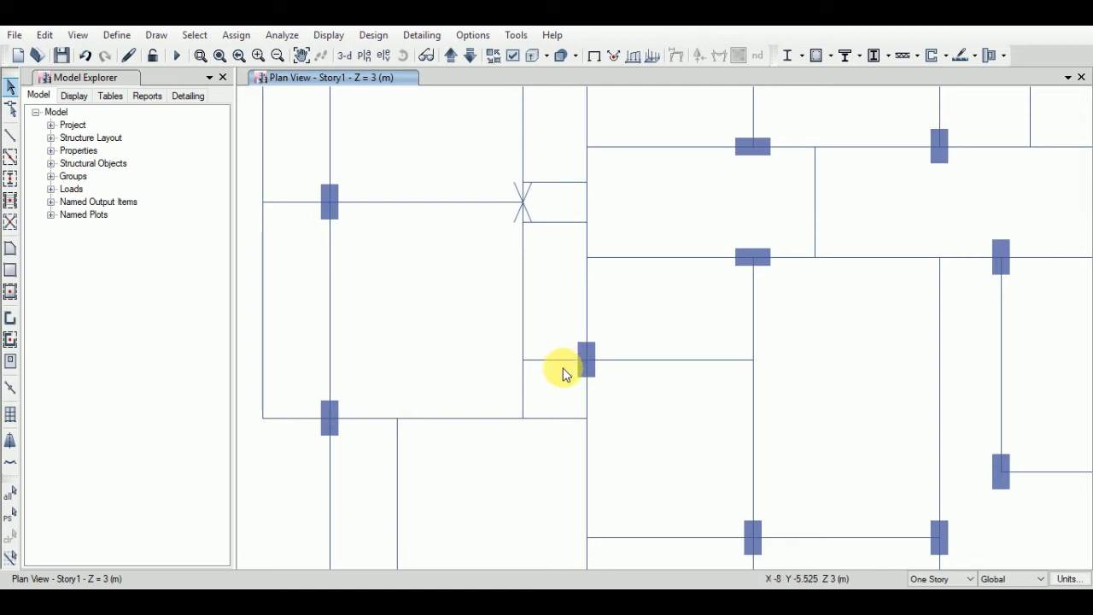
pyautogui.click(563, 368)
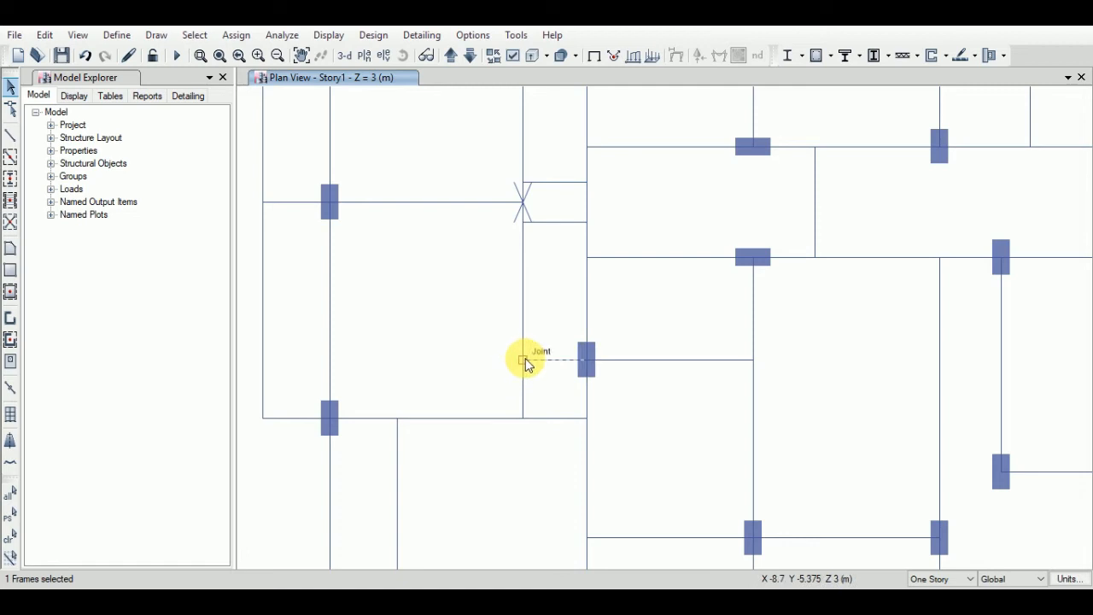
pyautogui.moveTo(439, 281); pyautogui.dragTo(510, 356, button='middle')
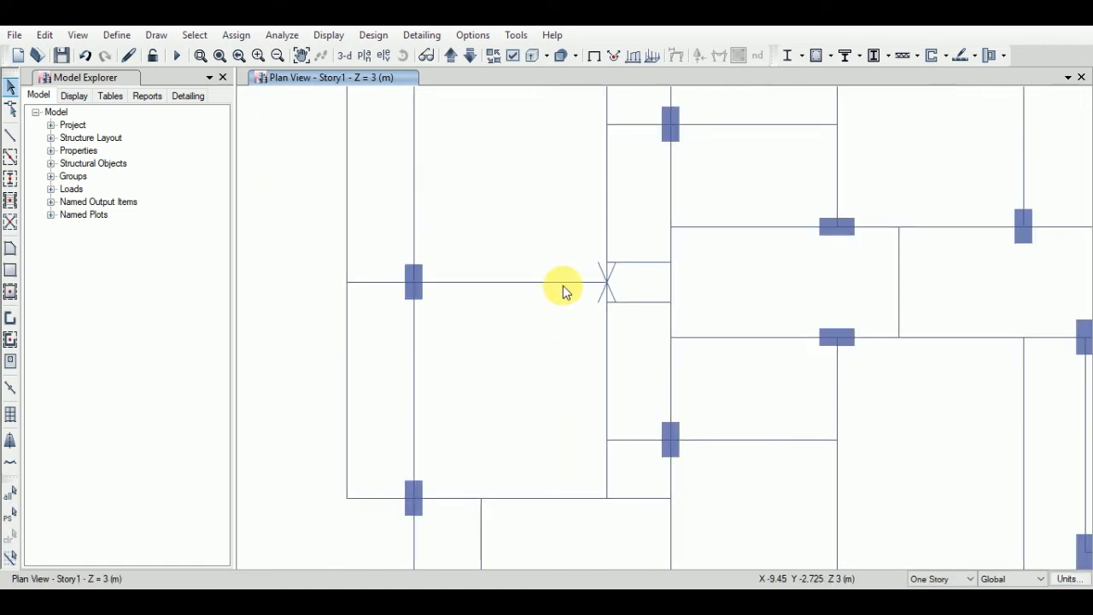
# - Highlight the outer bay's middle horizontal beams, its outer and column-line vertical beams, and its lower horizontal beam to inspect their spans
pyautogui.click(380, 282)
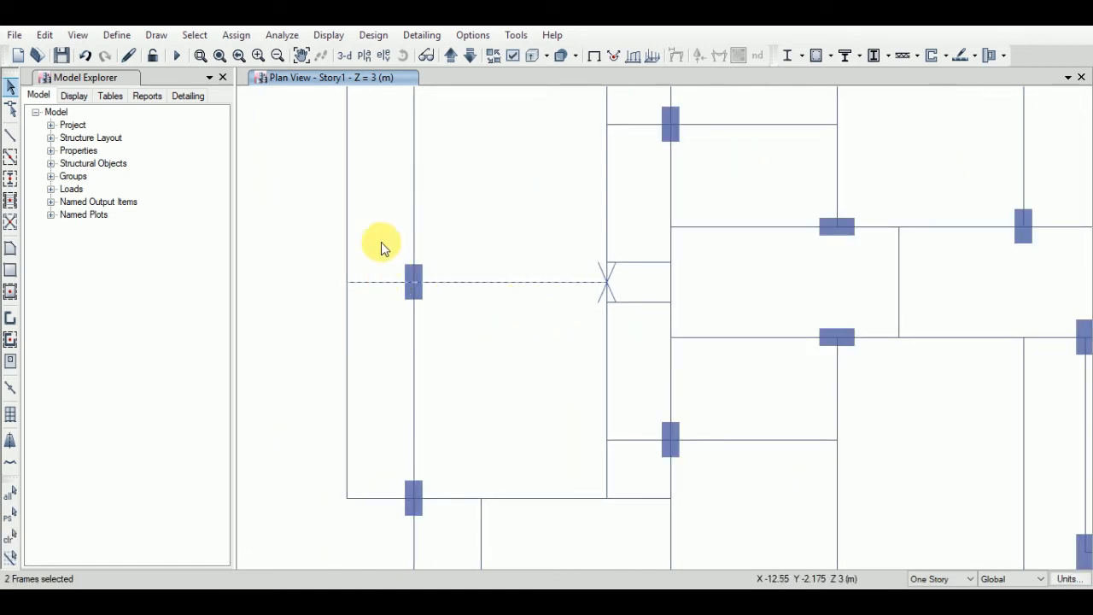
pyautogui.click(348, 255)
pyautogui.click(346, 352)
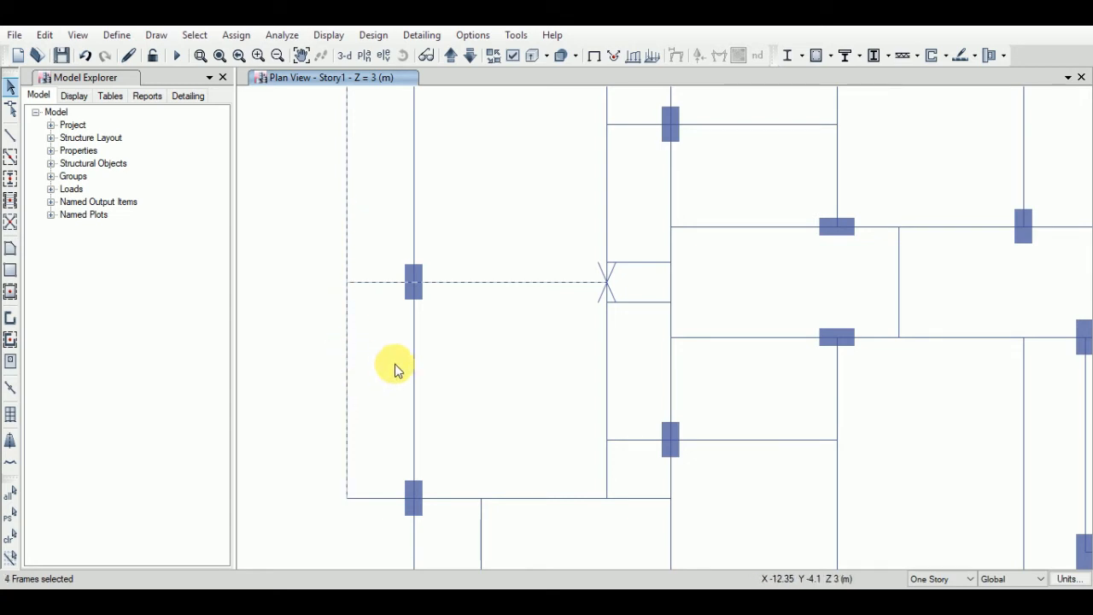
pyautogui.moveTo(498, 420); pyautogui.dragTo(476, 318, button='middle')
pyautogui.click(440, 389)
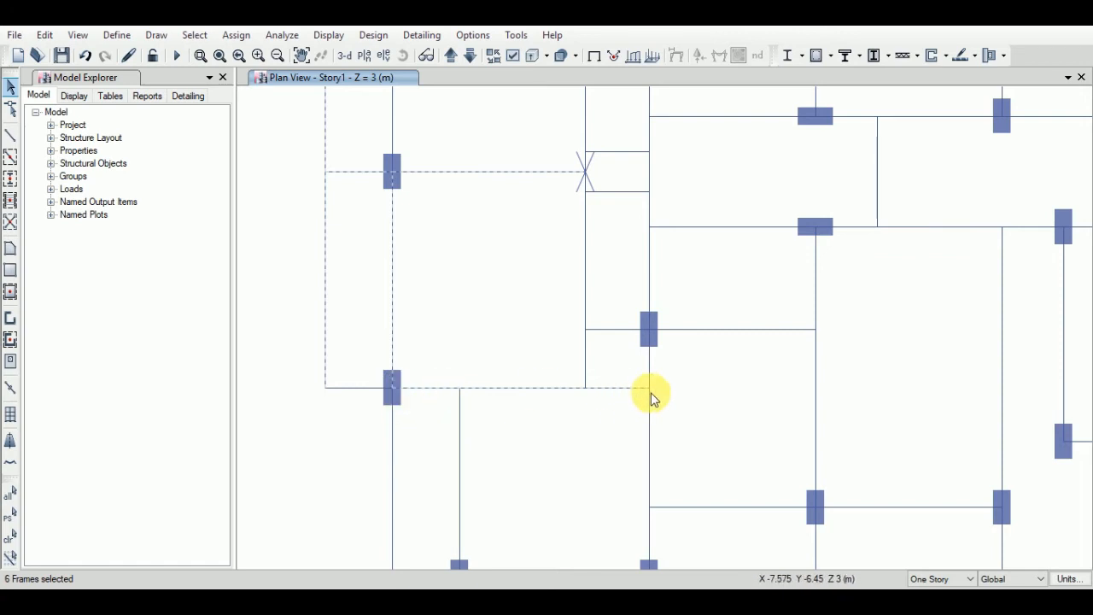
# - Highlight the vertical beam crossing the lower horizontal beam's end and the two horizontal beams framing into the lower bay's columns
pyautogui.click(654, 417)
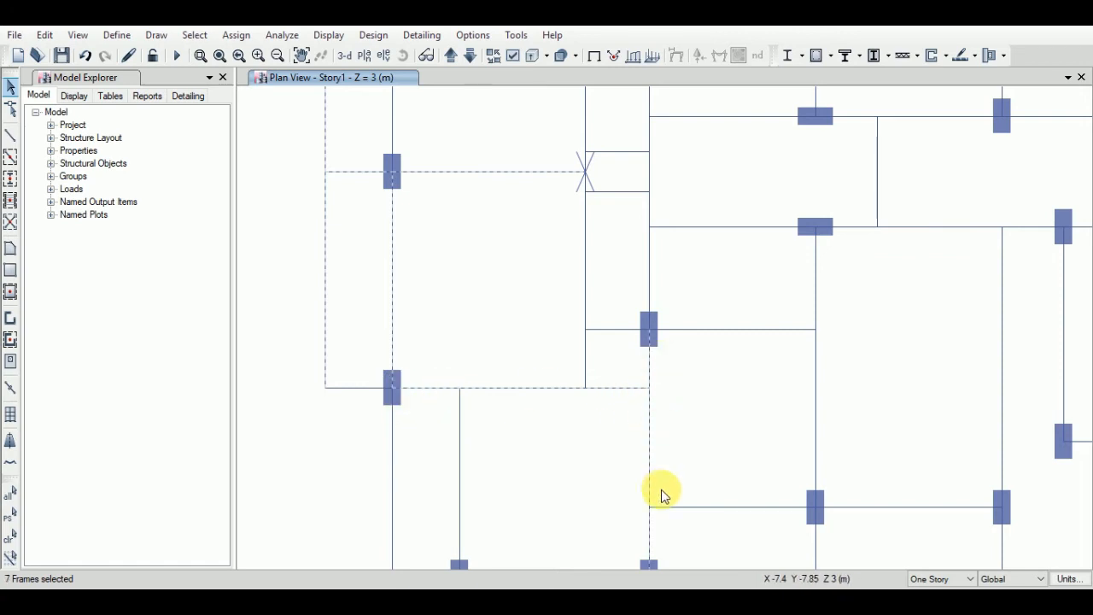
pyautogui.click(760, 506)
pyautogui.moveTo(916, 444); pyautogui.dragTo(877, 323, button='middle')
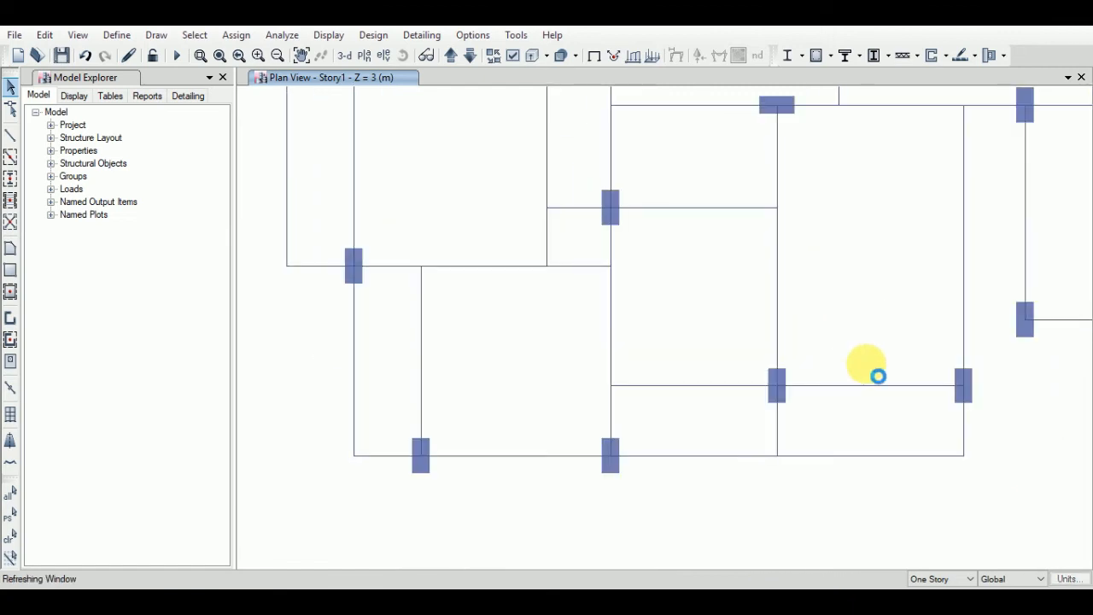
pyautogui.click(857, 387)
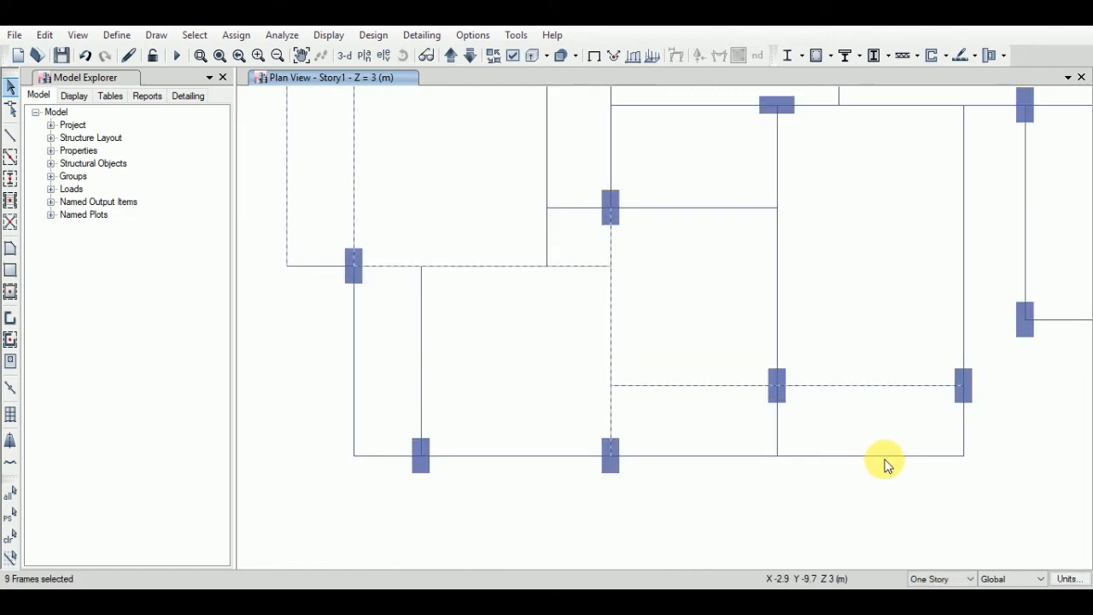
# - Add the lower edge beams, the short bay's vertical beam and the two corner overhangs with their joints to the selection
pyautogui.click(885, 458)
pyautogui.click(718, 457)
pyautogui.click(538, 457)
pyautogui.click(421, 376)
pyautogui.moveTo(376, 414); pyautogui.dragTo(330, 478)
pyautogui.moveTo(403, 349); pyautogui.dragTo(437, 547, button='middle')
pyautogui.moveTo(348, 436); pyautogui.dragTo(314, 498)
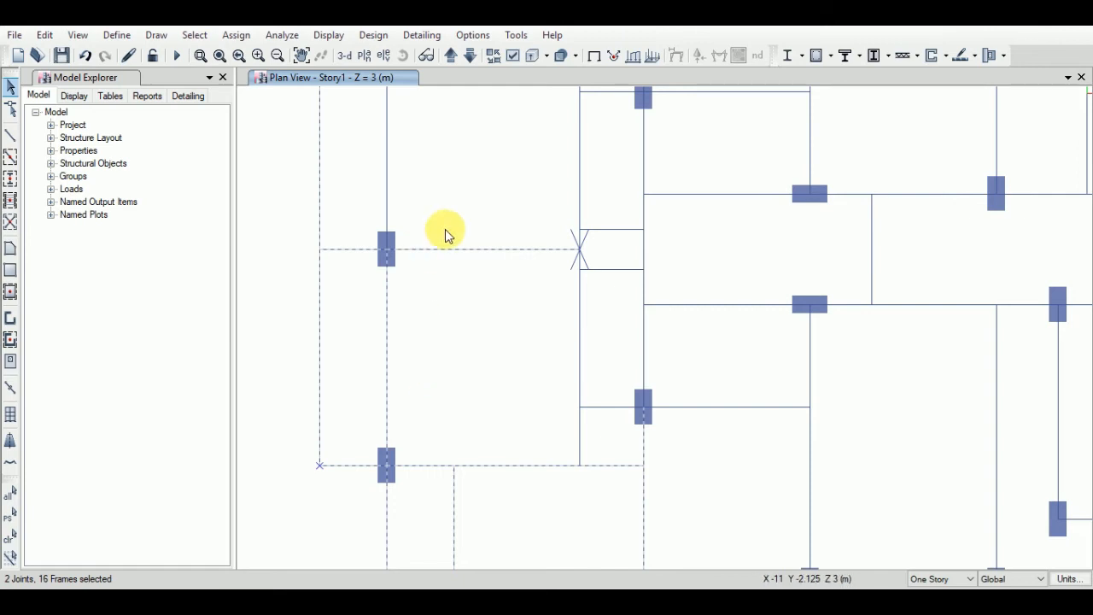
# - Highlight the short beam beside the brace-marked joint, its supporting vertical beam, and the lower bay's long vertical beams and connecting horizontal beam
pyautogui.moveTo(445, 229); pyautogui.dragTo(427, 286, button='middle')
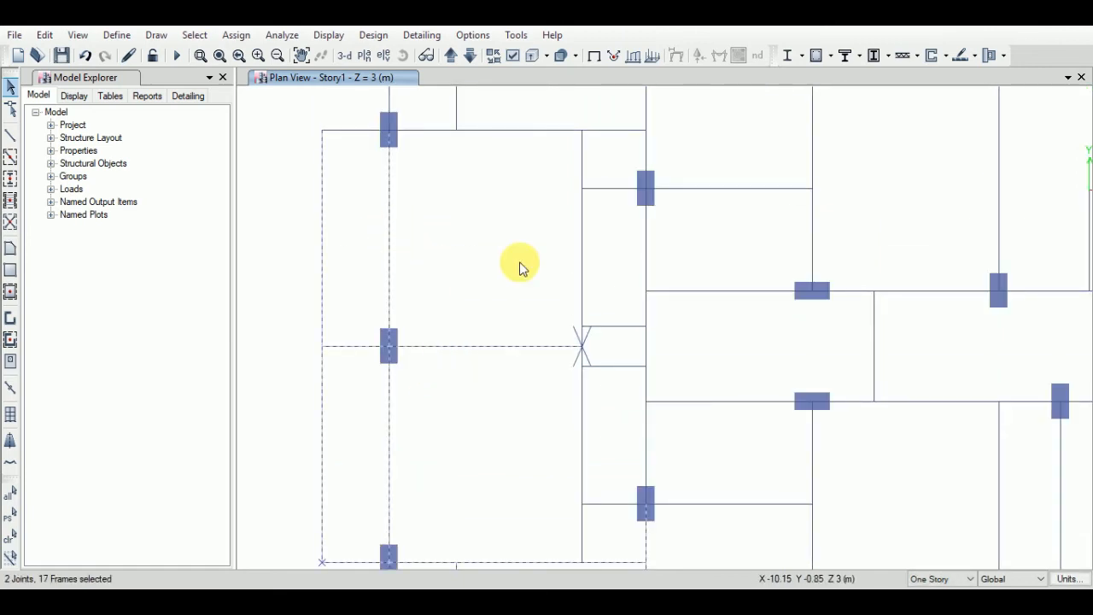
pyautogui.click(622, 367)
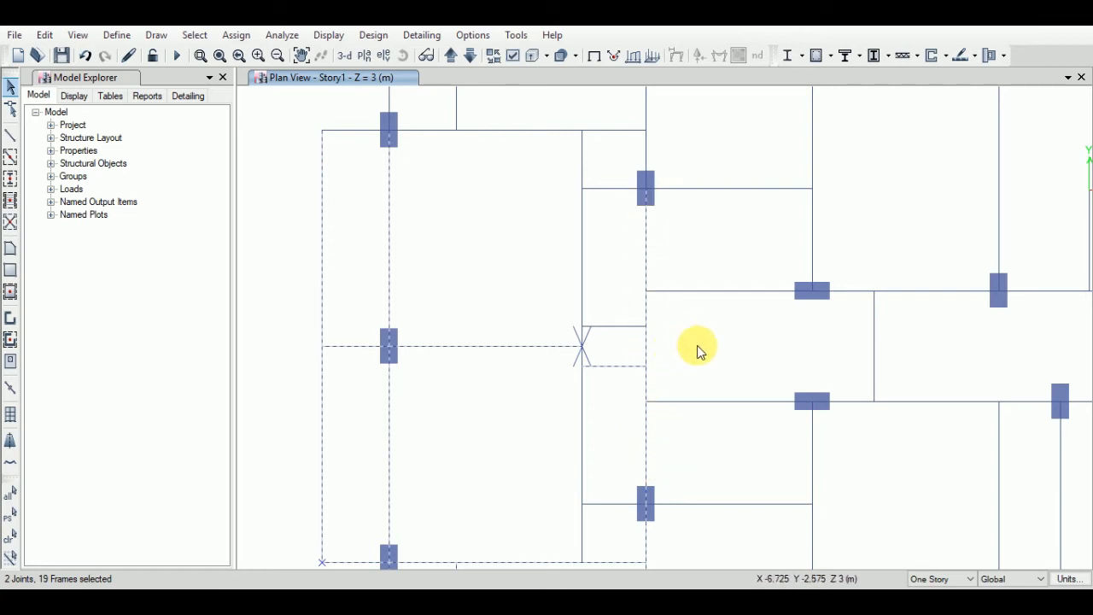
pyautogui.scroll(-5, 665, 260)
pyautogui.scroll(5, 684, 288)
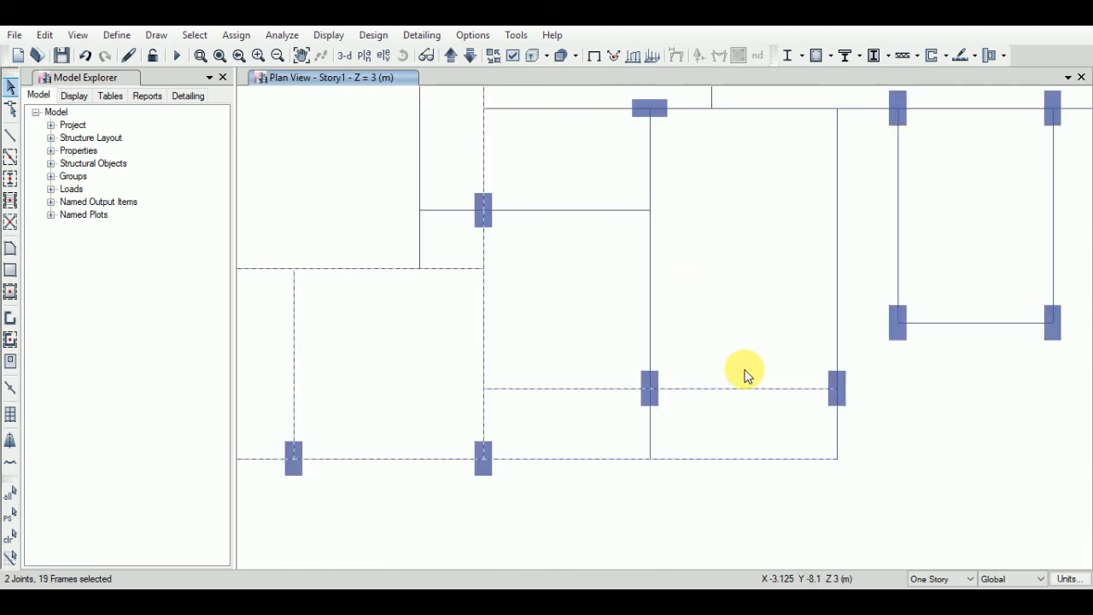
pyautogui.click(838, 306)
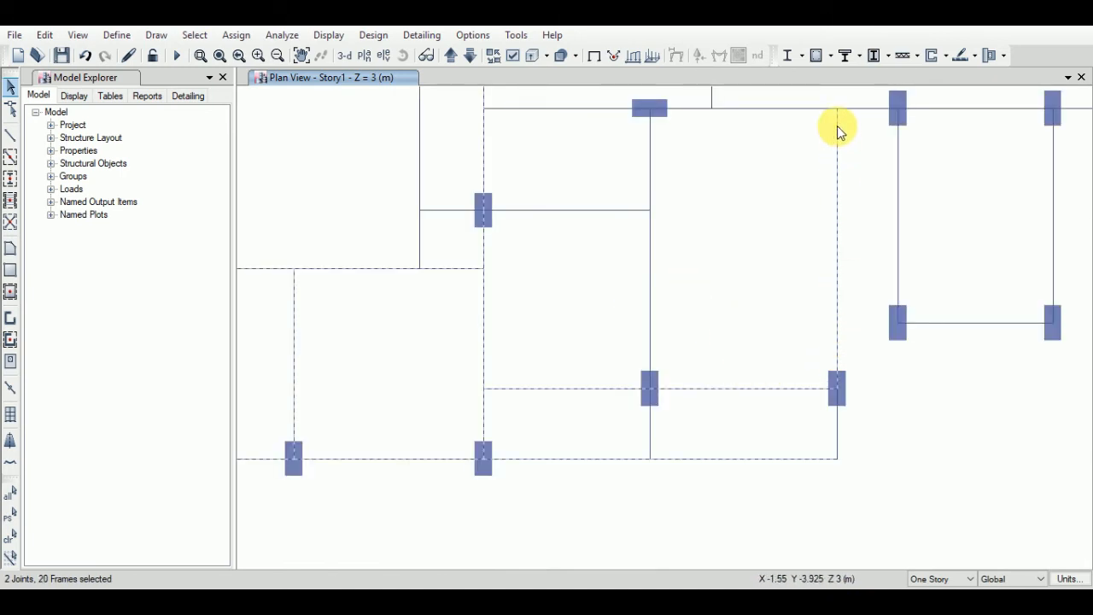
pyautogui.click(651, 157)
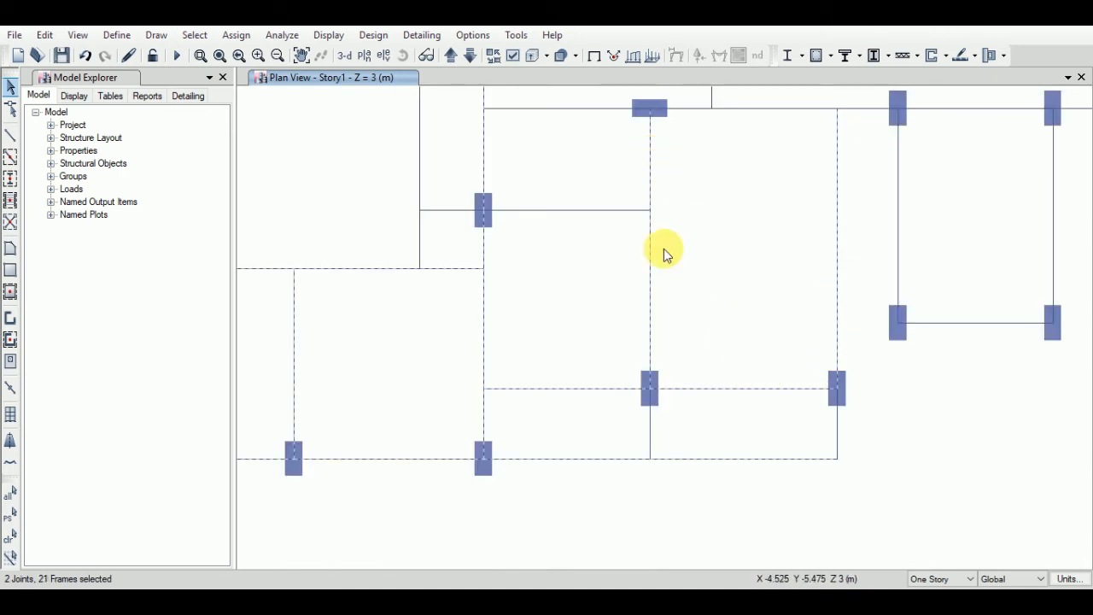
pyautogui.click(626, 211)
# - Highlight the vertical beam and joint at the short overhang's end, review the whole lower wing's selection, and clear it
pyautogui.moveTo(727, 313); pyautogui.dragTo(794, 440, button='middle')
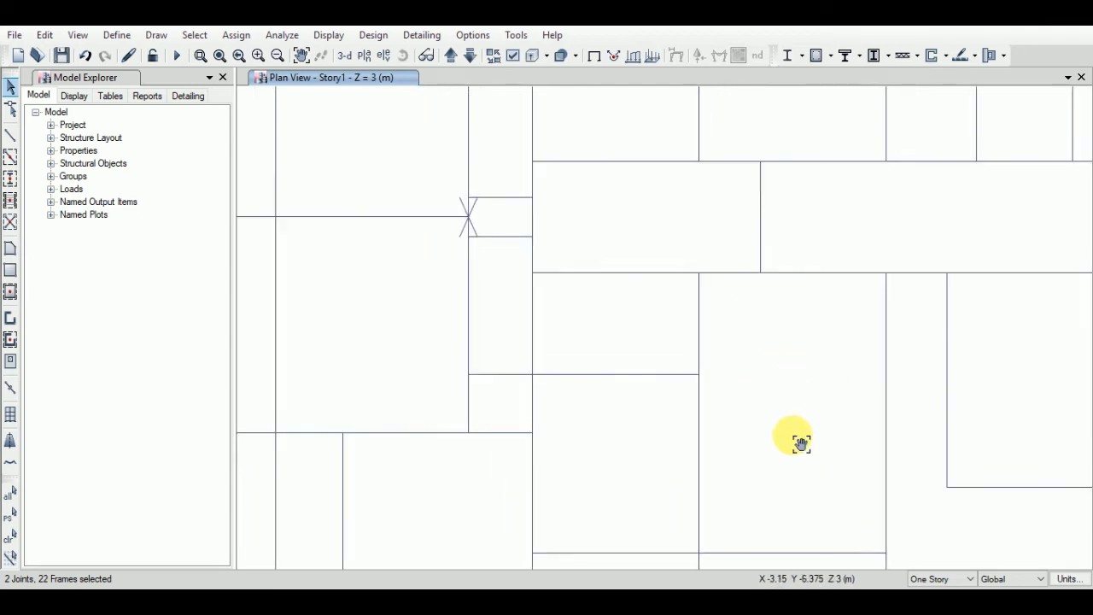
pyautogui.moveTo(447, 338); pyautogui.dragTo(449, 340)
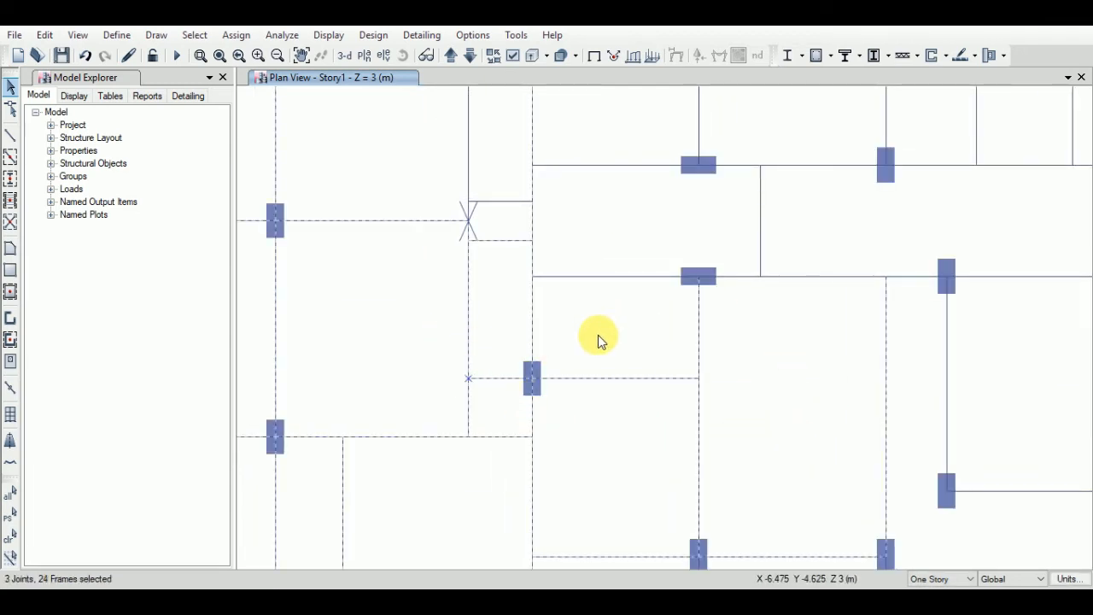
pyautogui.scroll(-3, 615, 329)
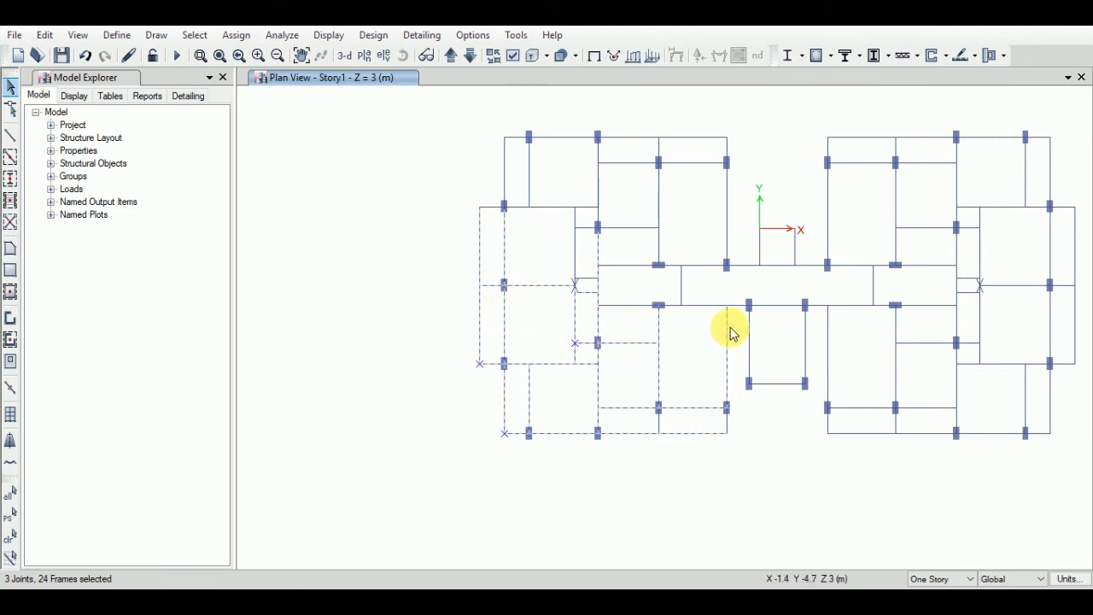
pyautogui.hotkey('ctrl', 'q')
# - Highlight the upper wing's corner overhang beams, the adjacent vertical beam, and the outer beams along the plan's upper edge
pyautogui.moveTo(583, 136); pyautogui.dragTo(542, 222, button='middle')
pyautogui.scroll(3, 488, 220)
pyautogui.click(477, 233)
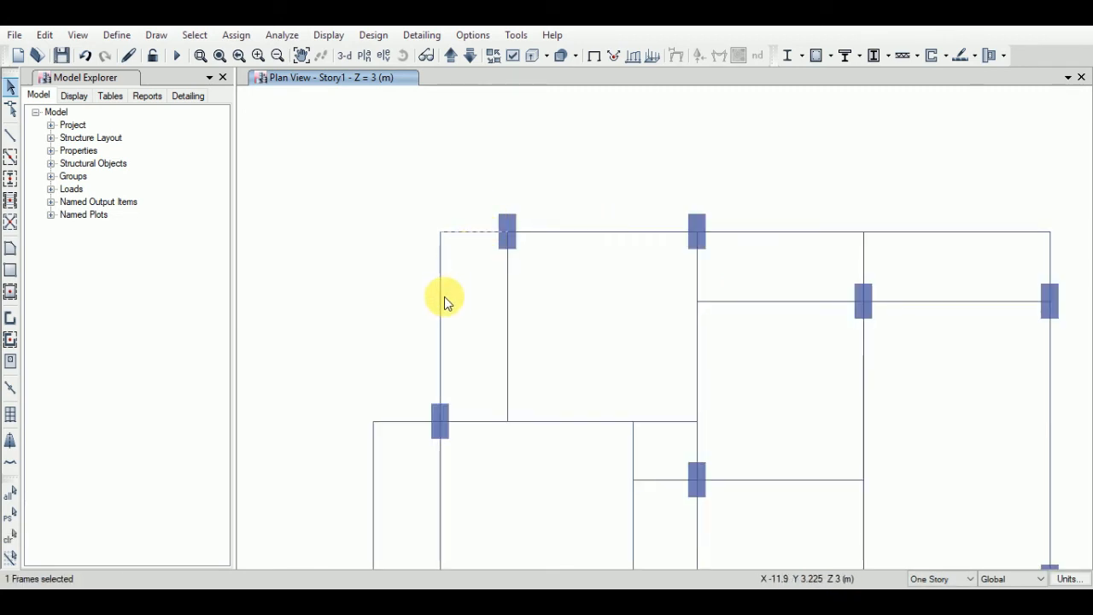
pyautogui.click(507, 334)
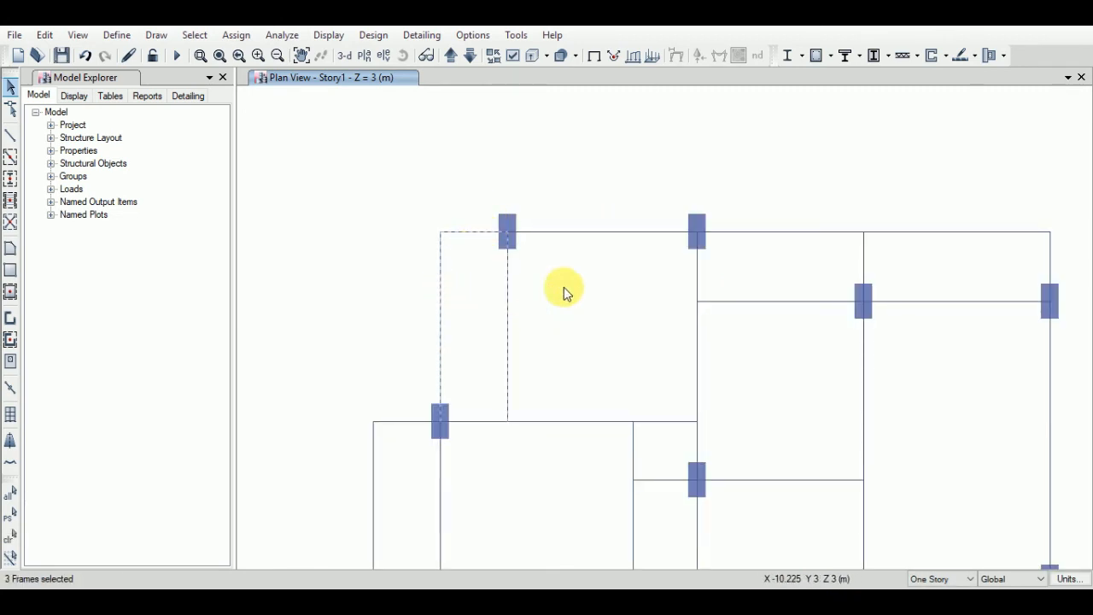
pyautogui.click(592, 233)
pyautogui.click(776, 232)
pyautogui.click(908, 232)
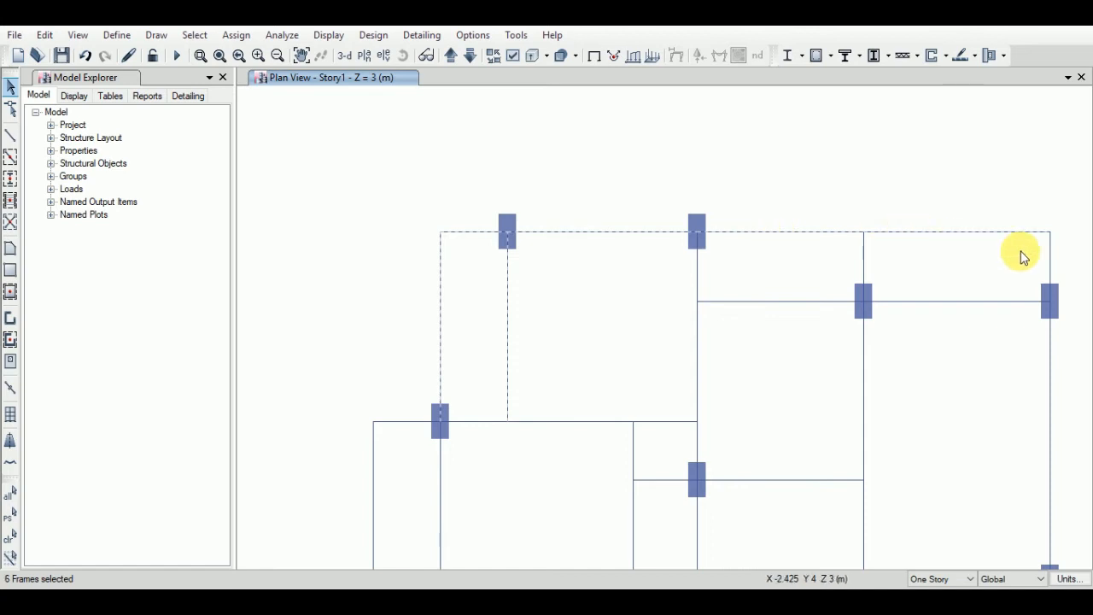
# - Highlight the two short vertical overhangs at the upper edge and the two horizontal beams meeting at their columns
pyautogui.click(1051, 263)
pyautogui.click(864, 254)
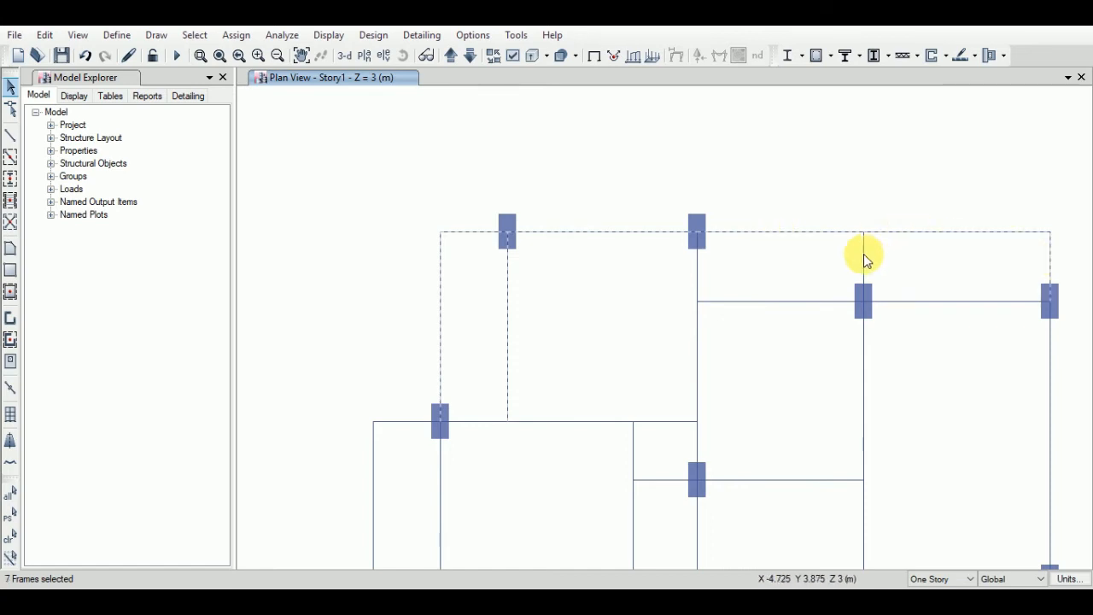
pyautogui.click(835, 303)
pyautogui.click(942, 302)
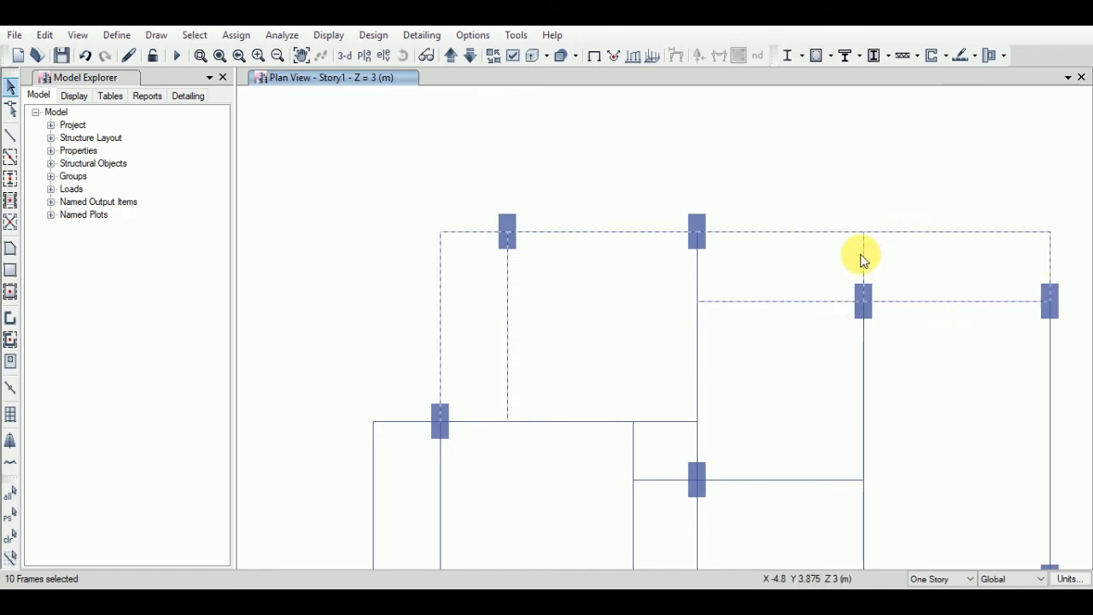
# - Highlight the upper wing's inner horizontal beam, its supporting vertical beam, and the short beams on both sides of the column
pyautogui.click(674, 422)
pyautogui.click(699, 372)
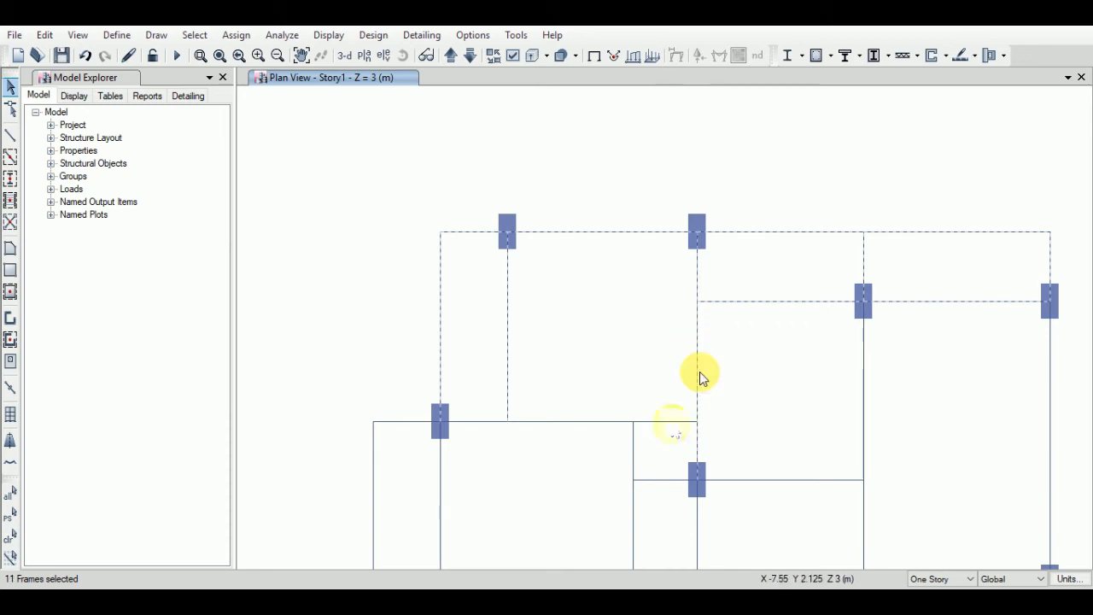
pyautogui.click(672, 481)
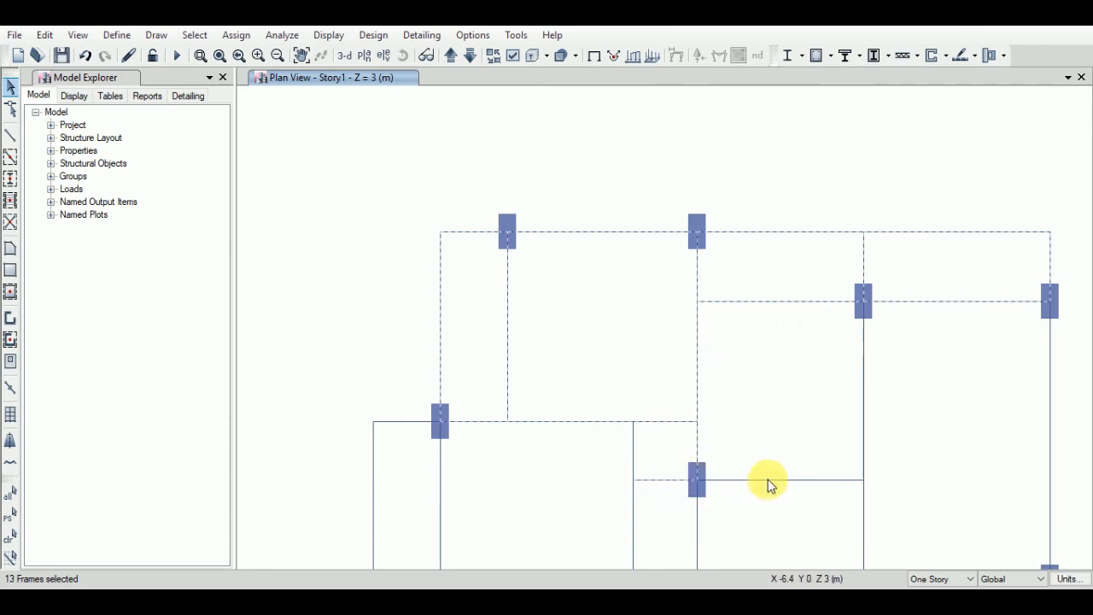
pyautogui.click(773, 481)
# - Highlight the upper wing's two long vertical beams and the corridor beams supporting them, and clear the selection
pyautogui.moveTo(902, 489); pyautogui.dragTo(752, 325, button='middle')
pyautogui.click(713, 266)
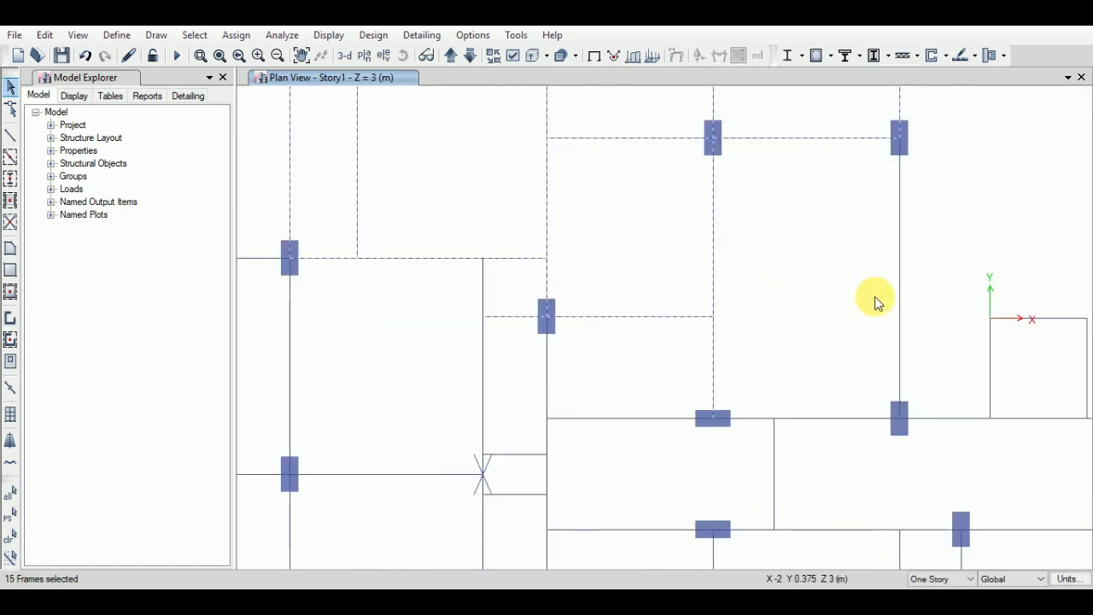
pyautogui.click(902, 295)
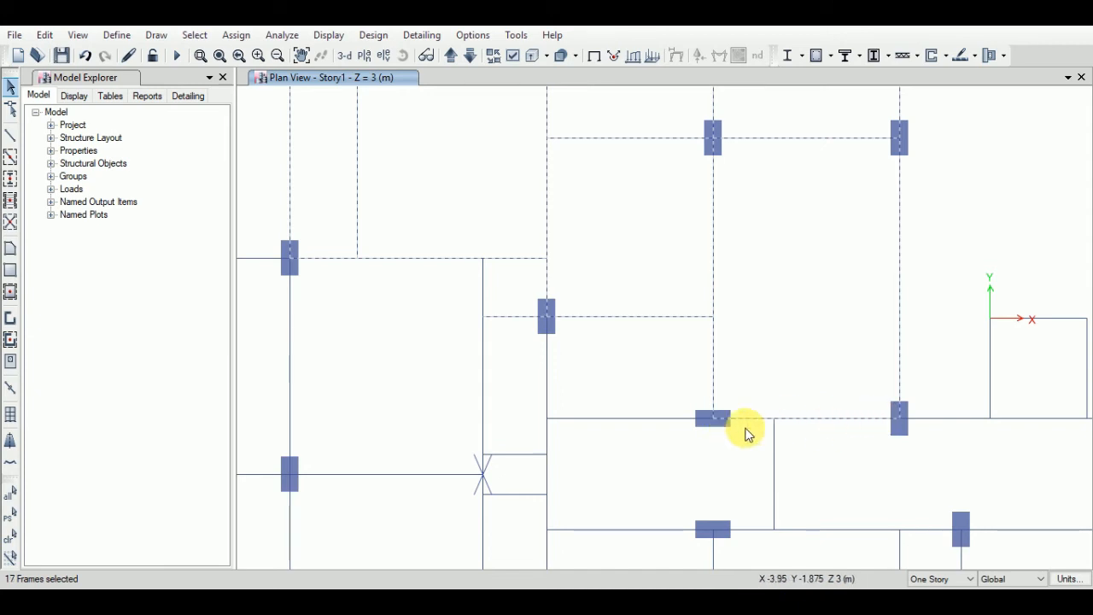
pyautogui.click(642, 422)
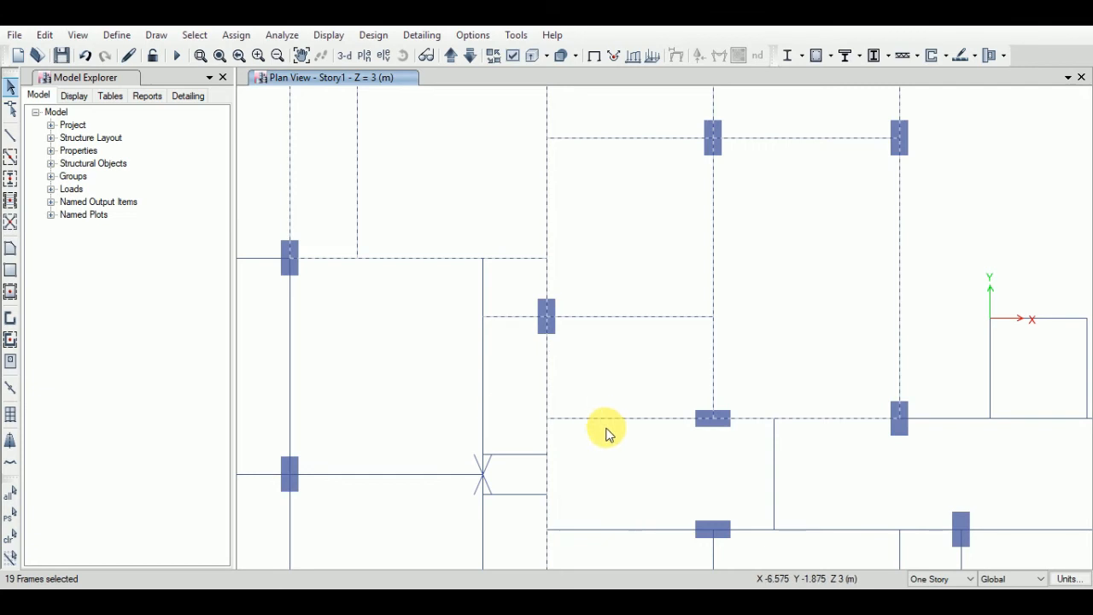
pyautogui.scroll(-3, 722, 437)
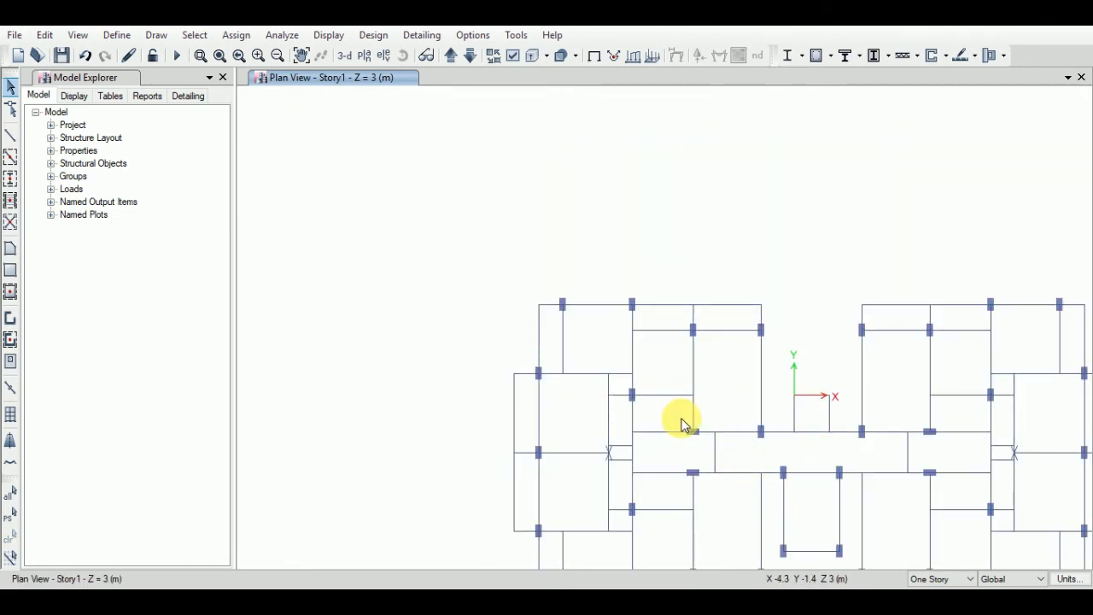
# - Highlight the central corridor beam spanning between the two columns below the small rectangular bay at the origin
pyautogui.scroll(3, 561, 399)
pyautogui.scroll(-3, 675, 367)
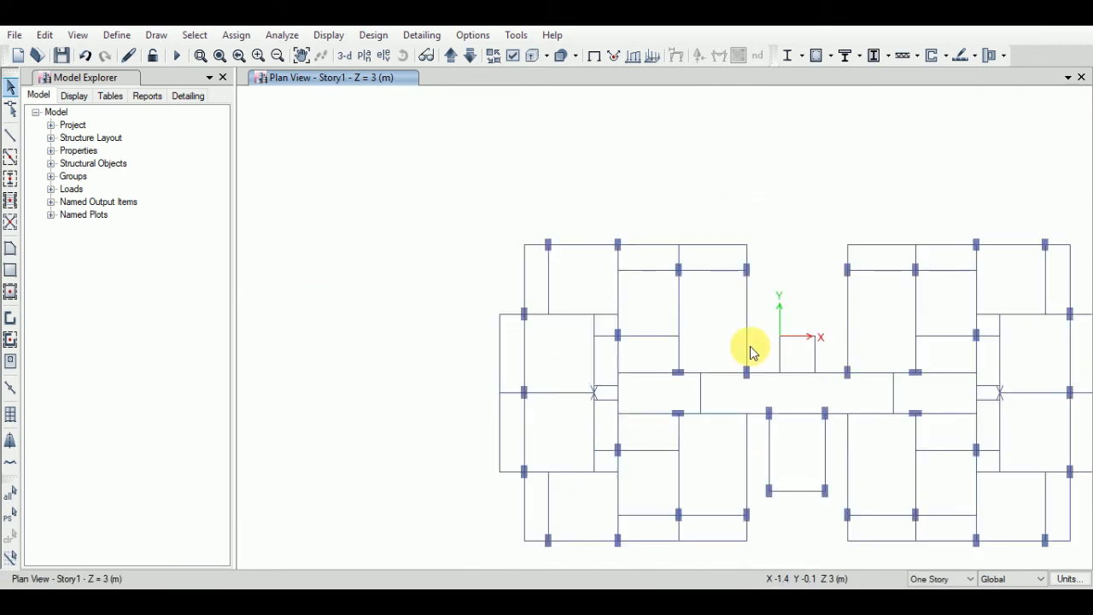
pyautogui.scroll(3, 878, 386)
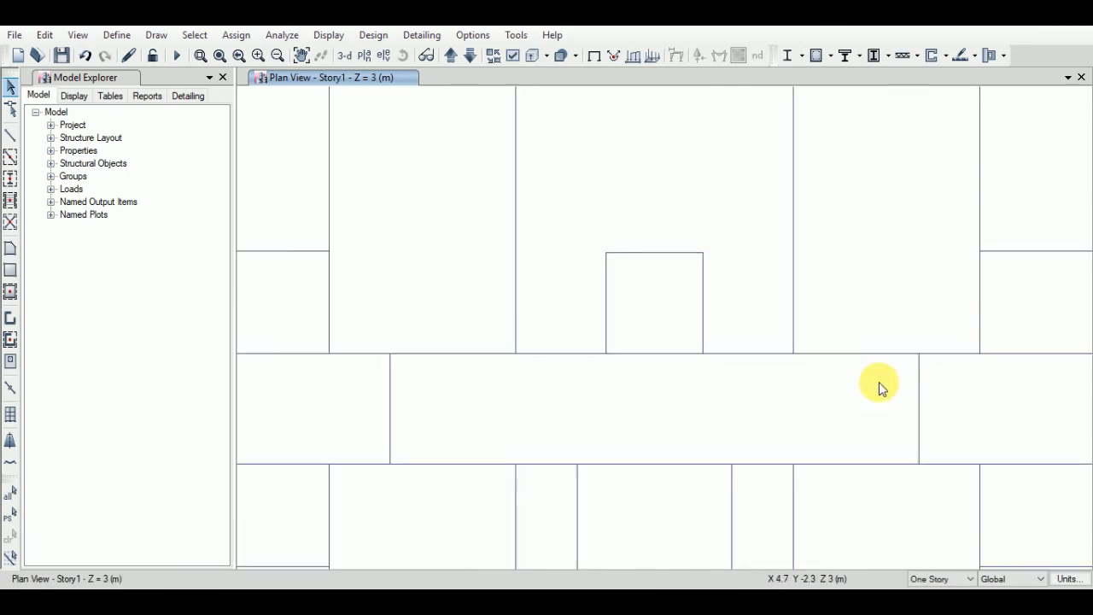
pyautogui.click(647, 355)
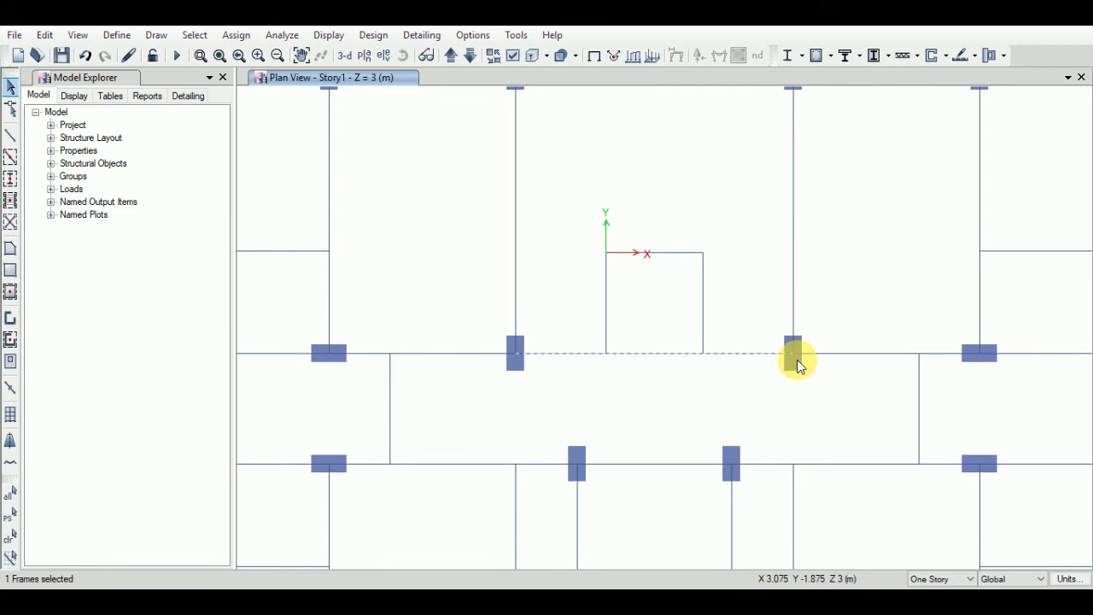
# - Highlight the beams framing the small rectangular bay at the origin and the short vertical beam crossing the corridor, and clear each selection
pyautogui.click(679, 350)
pyautogui.click(703, 305)
pyautogui.click(671, 253)
pyautogui.click(608, 315)
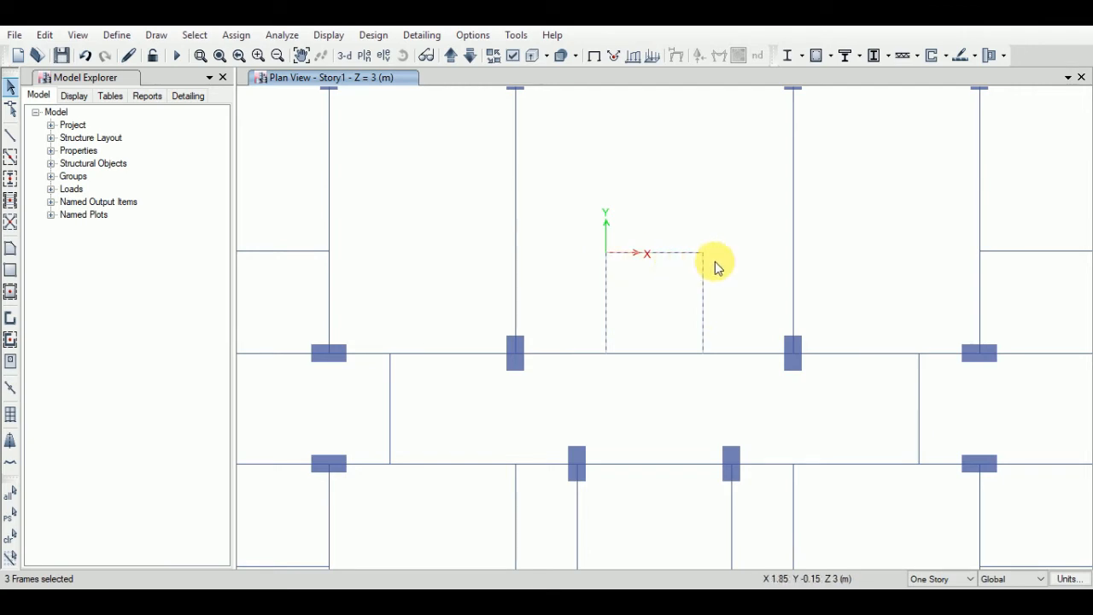
pyautogui.click(680, 355)
pyautogui.press('Escape')
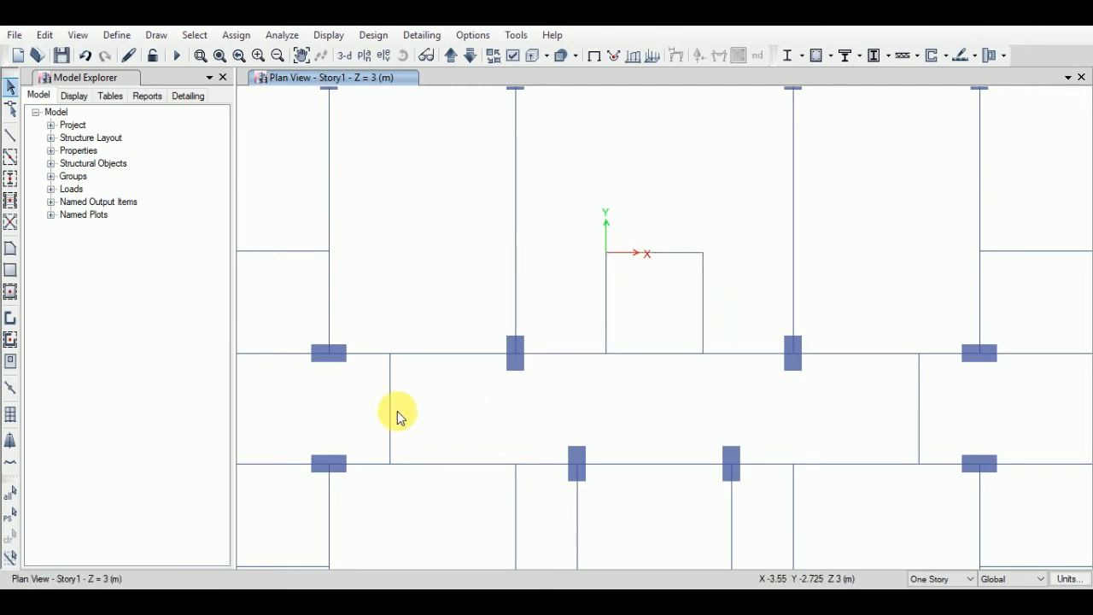
pyautogui.click(390, 406)
pyautogui.press('Escape')
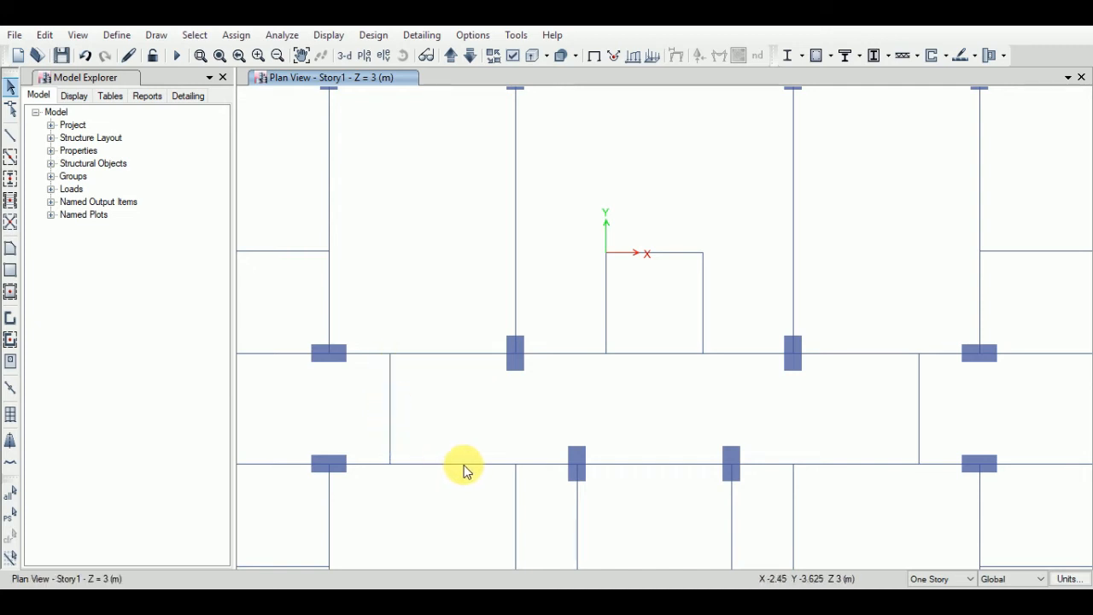
# - Join the three collinear segments of the lower corridor beam between the two outer horizontal columns into one frame
pyautogui.moveTo(539, 449); pyautogui.dragTo(652, 351, button='middle')
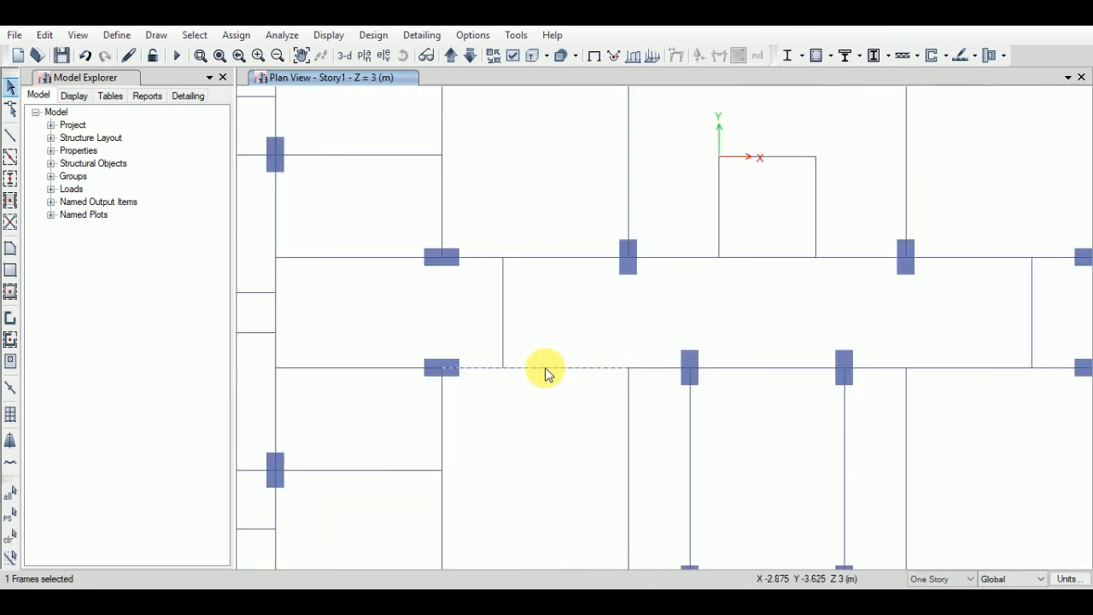
pyautogui.scroll(3, 545, 369)
pyautogui.scroll(-3, 611, 368)
pyautogui.moveTo(746, 417); pyautogui.dragTo(688, 419, button='middle')
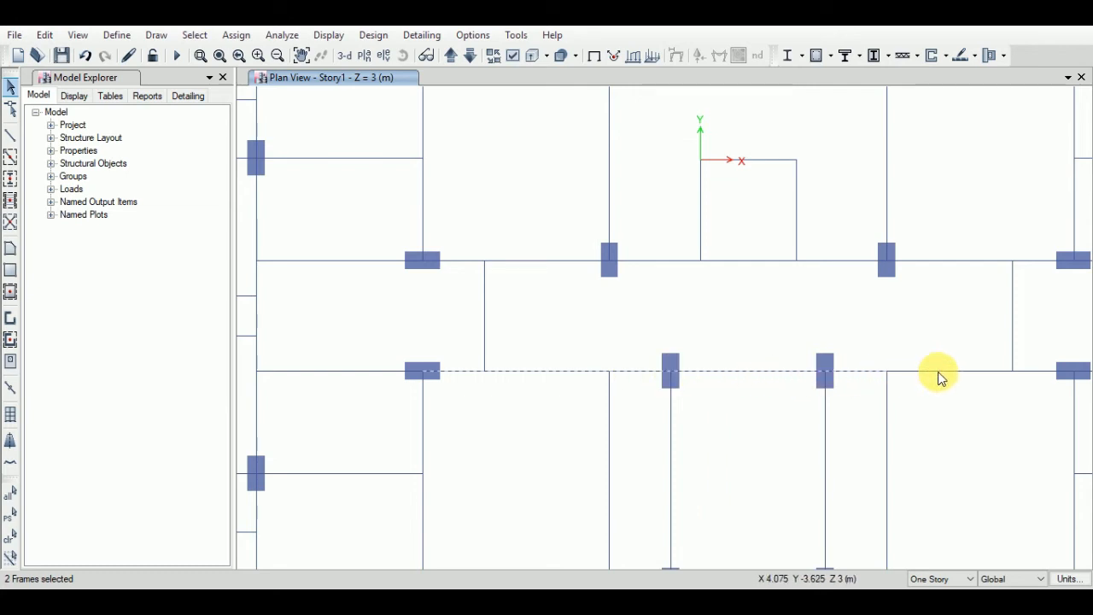
pyautogui.moveTo(967, 401); pyautogui.dragTo(888, 389, button='middle')
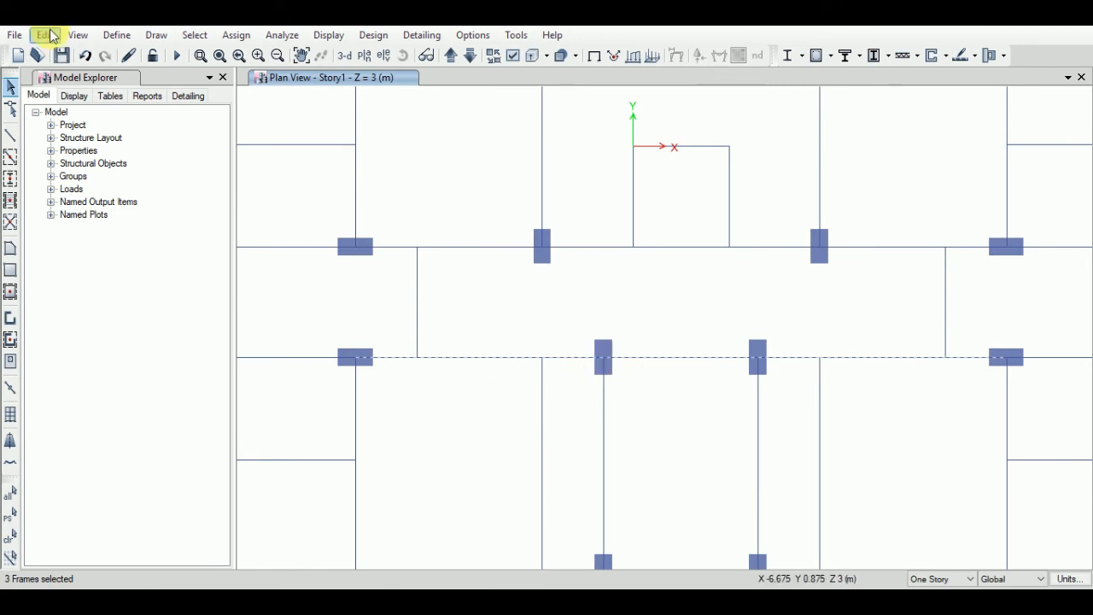
pyautogui.click(49, 35)
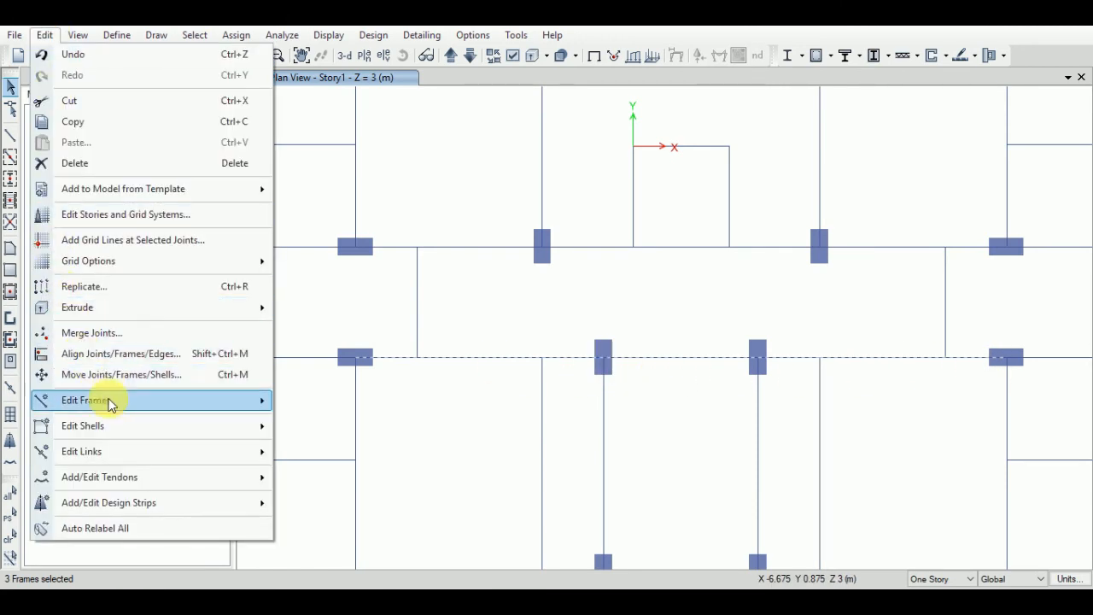
pyautogui.moveTo(119, 408)
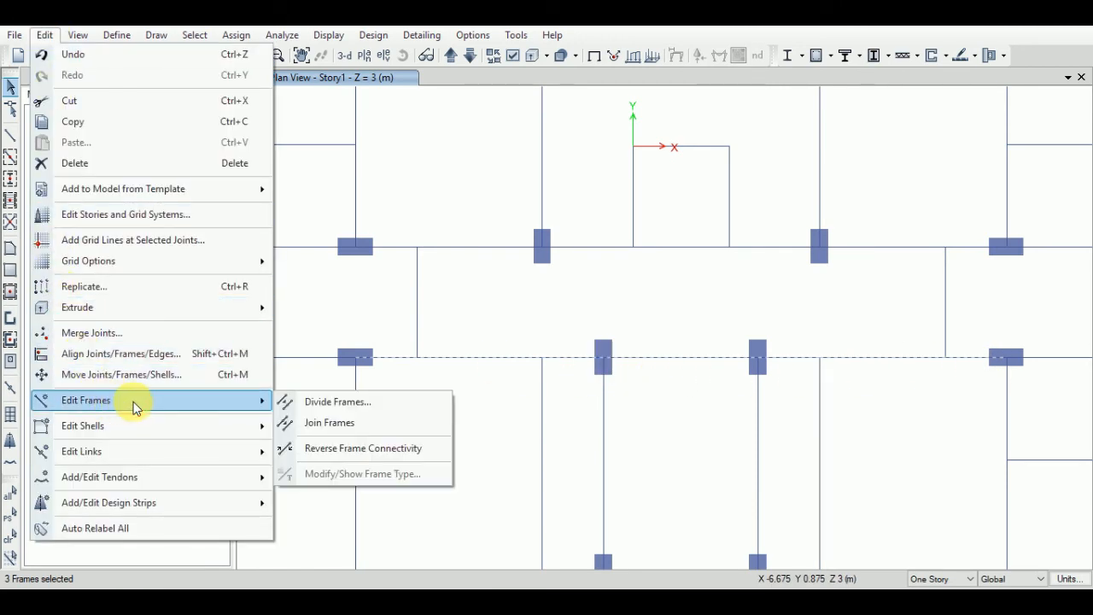
pyautogui.click(367, 423)
# - Divide the joined lower corridor beam at its two central column joints, breaking at intersections with selected frames and joints
pyautogui.click(572, 365)
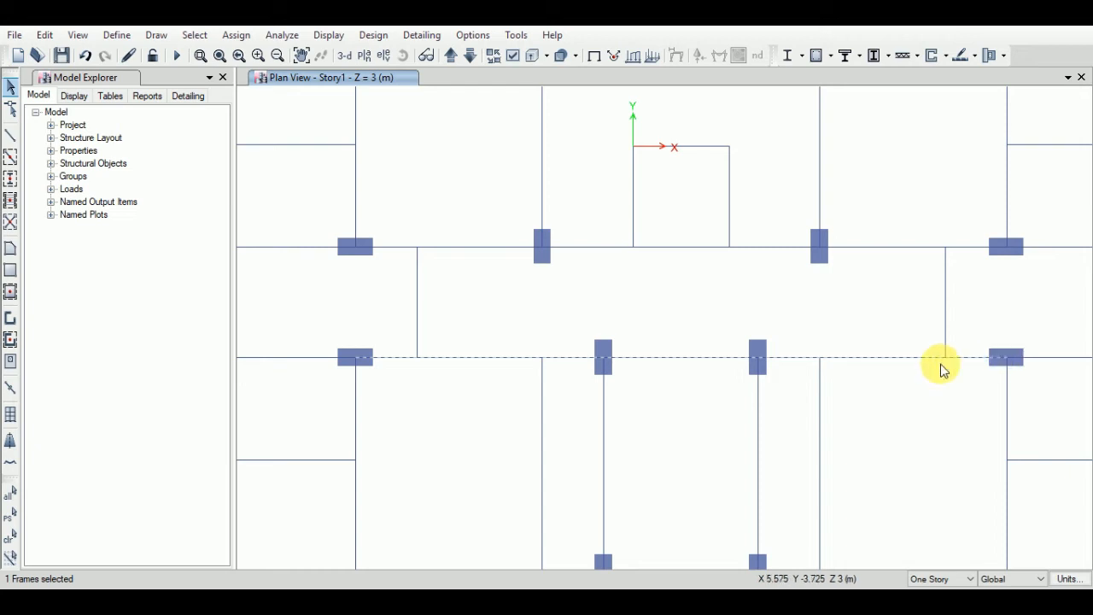
pyautogui.click(765, 365)
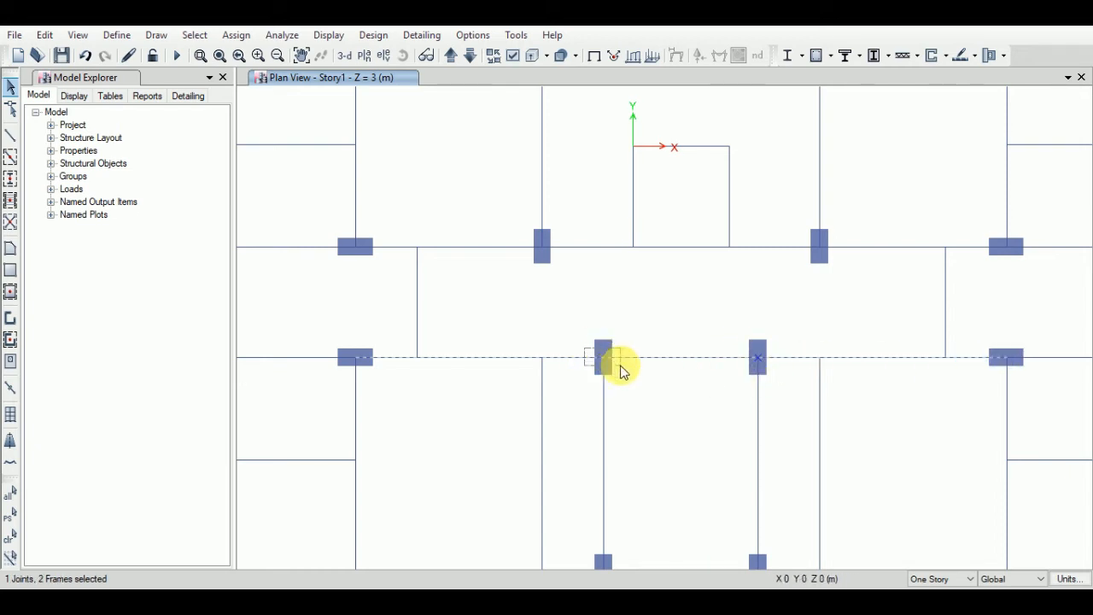
pyautogui.click(620, 370)
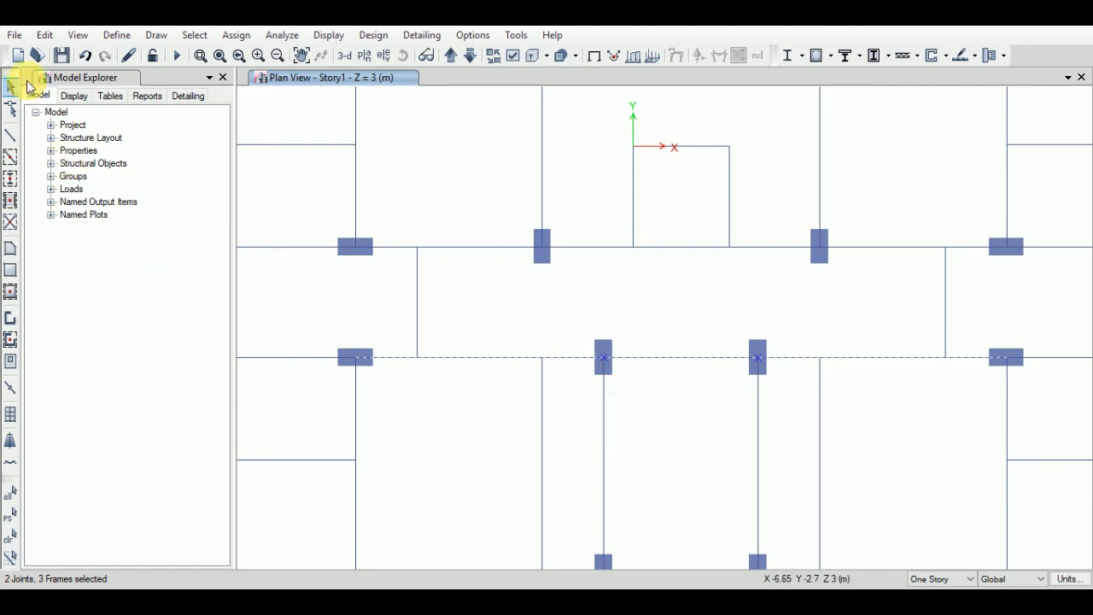
pyautogui.click(44, 35)
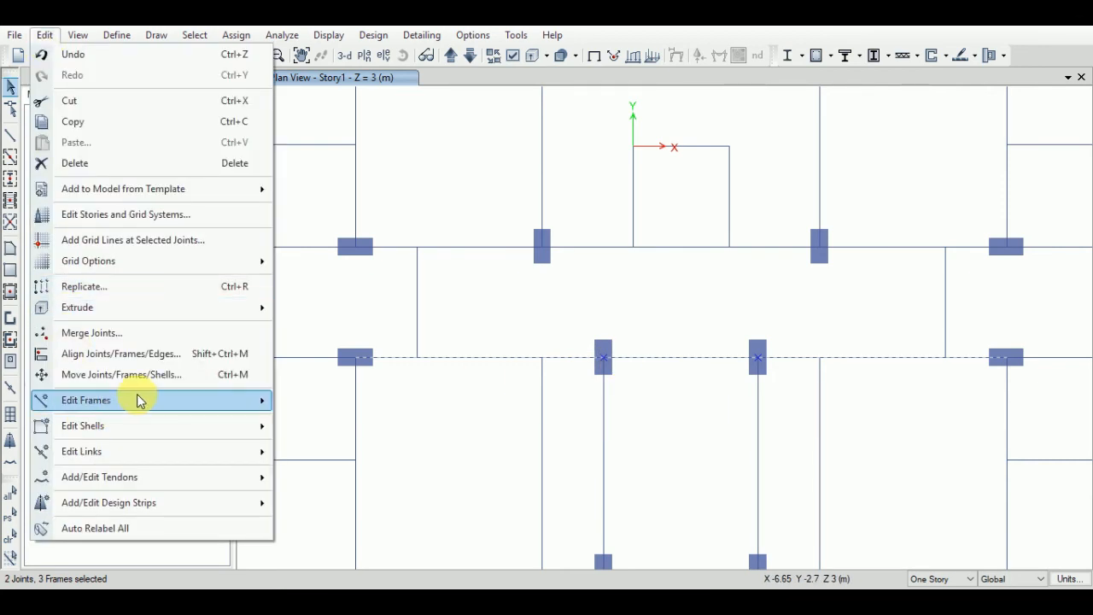
pyautogui.moveTo(137, 399)
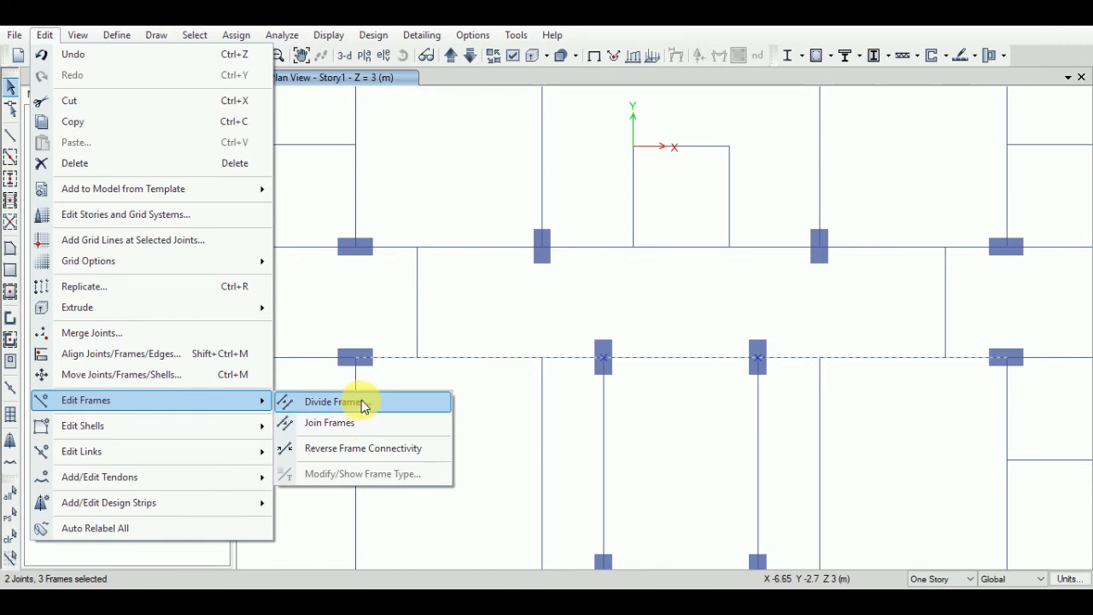
pyautogui.click(353, 404)
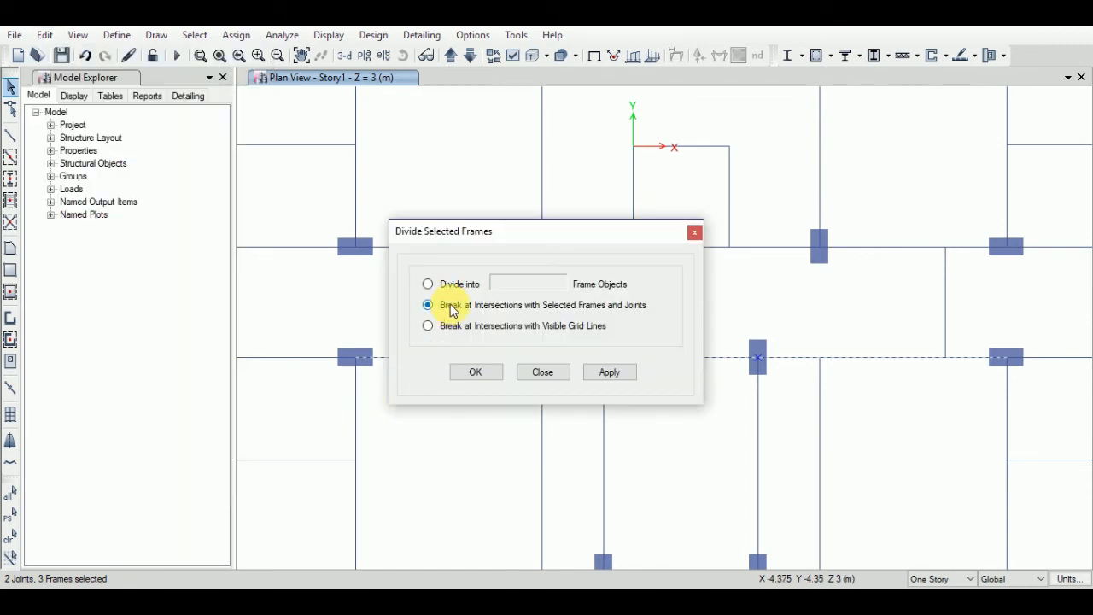
pyautogui.click(478, 376)
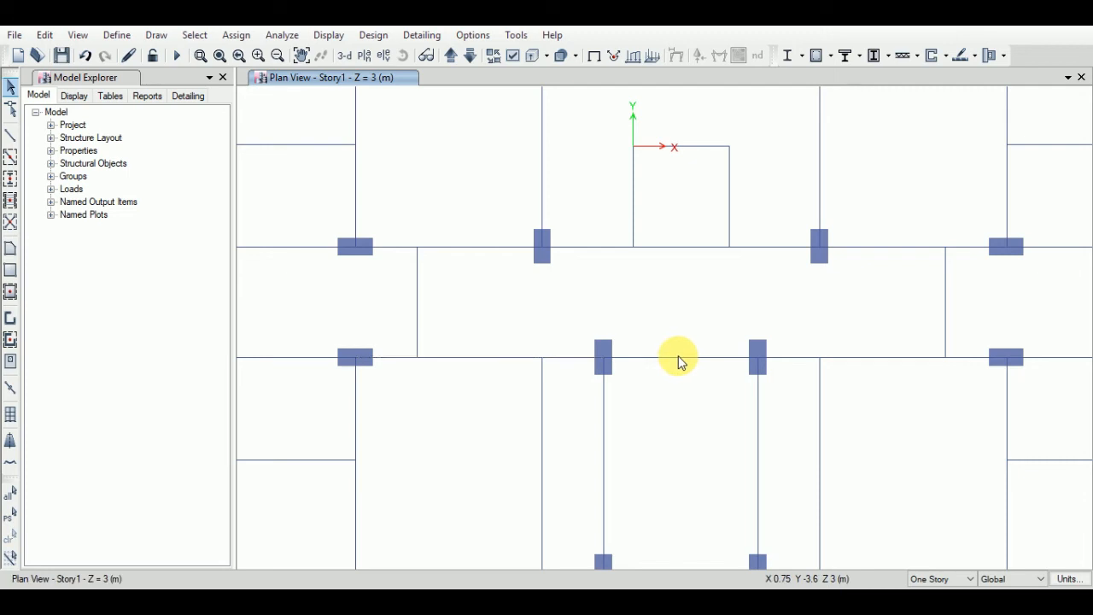
# - Highlight the middle and outer segments of the divided corridor beam to check that they end at the columns
pyautogui.click(879, 359)
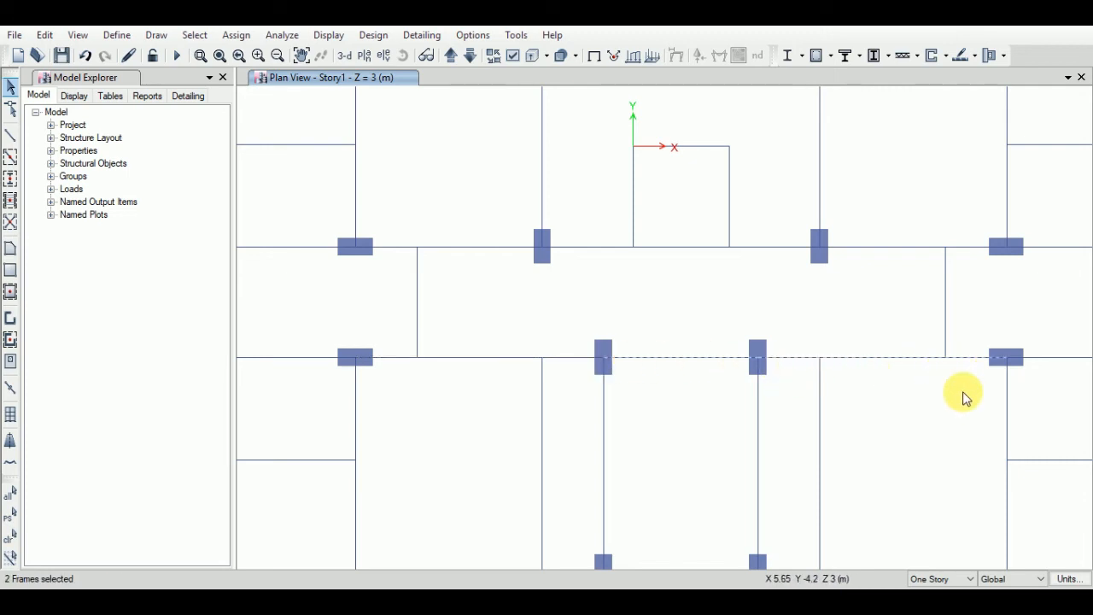
pyautogui.moveTo(965, 399); pyautogui.dragTo(803, 384, button='middle')
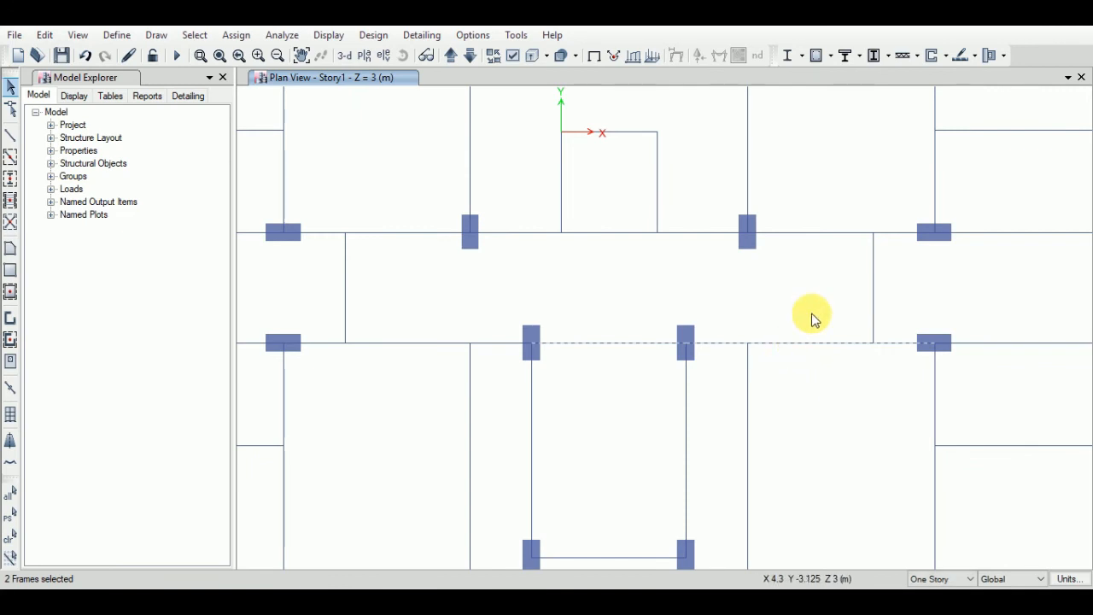
pyautogui.scroll(-4, 664, 339)
pyautogui.scroll(4, 589, 284)
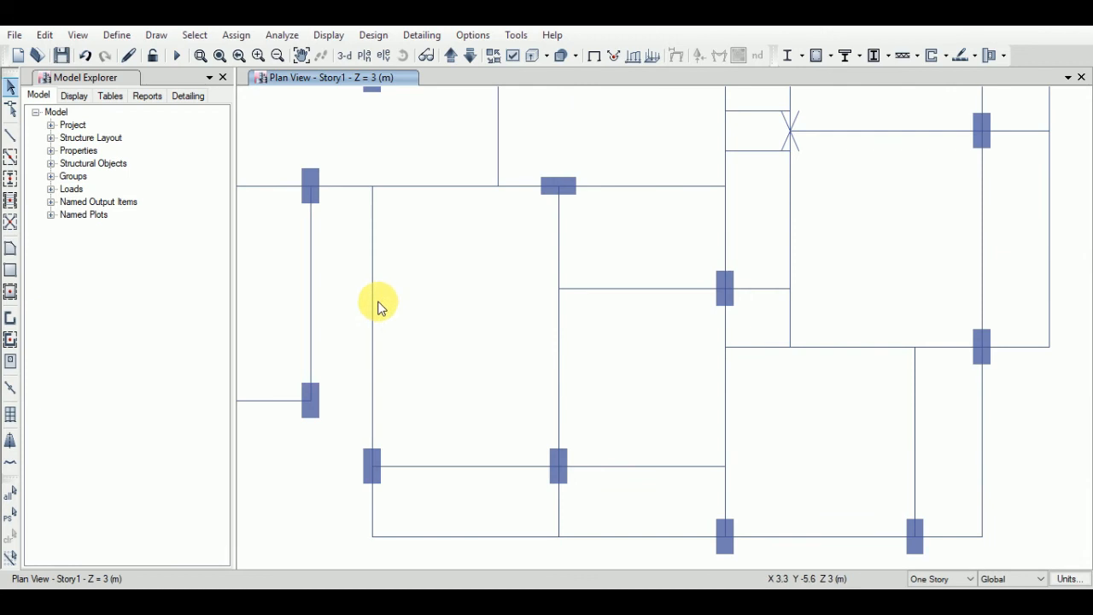
# - Highlight the lower wing's long inner vertical beam, the overhangs and edge beams beneath its columns, and the horizontal beams at those columns
pyautogui.click(373, 298)
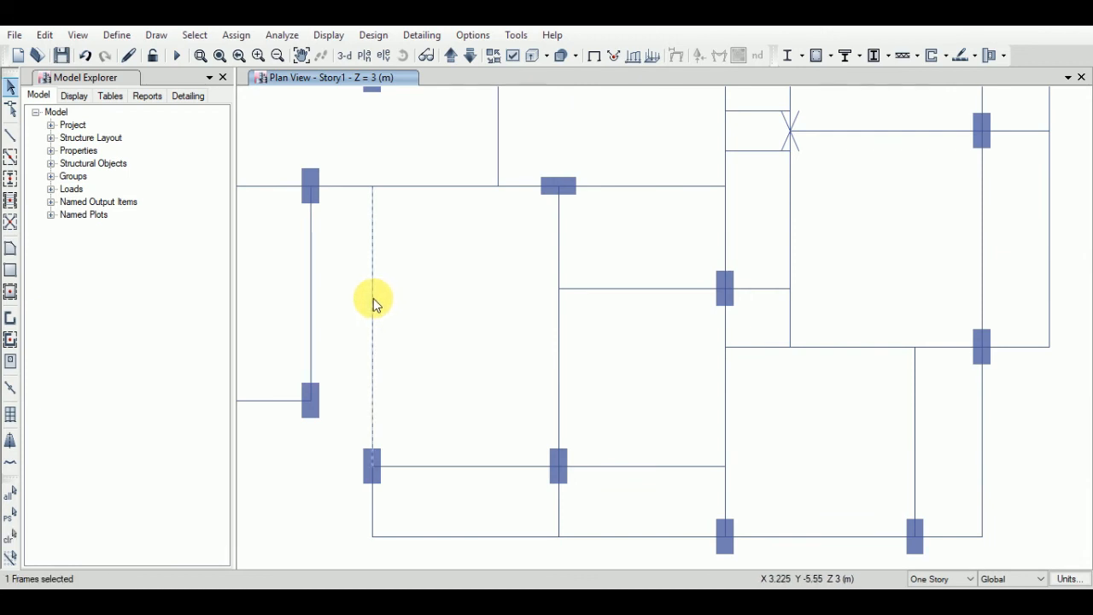
pyautogui.click(372, 506)
pyautogui.click(472, 539)
pyautogui.click(561, 509)
pyautogui.click(611, 468)
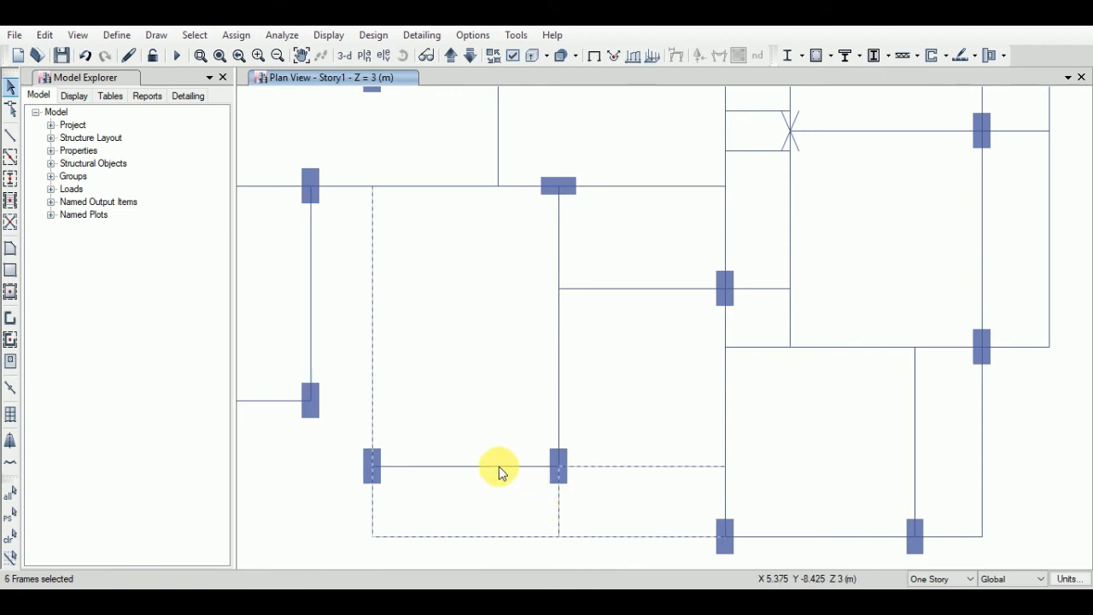
# - Highlight the lower edge beams out to the wing's outer corner and the vertical beams rising from them
pyautogui.click(735, 489)
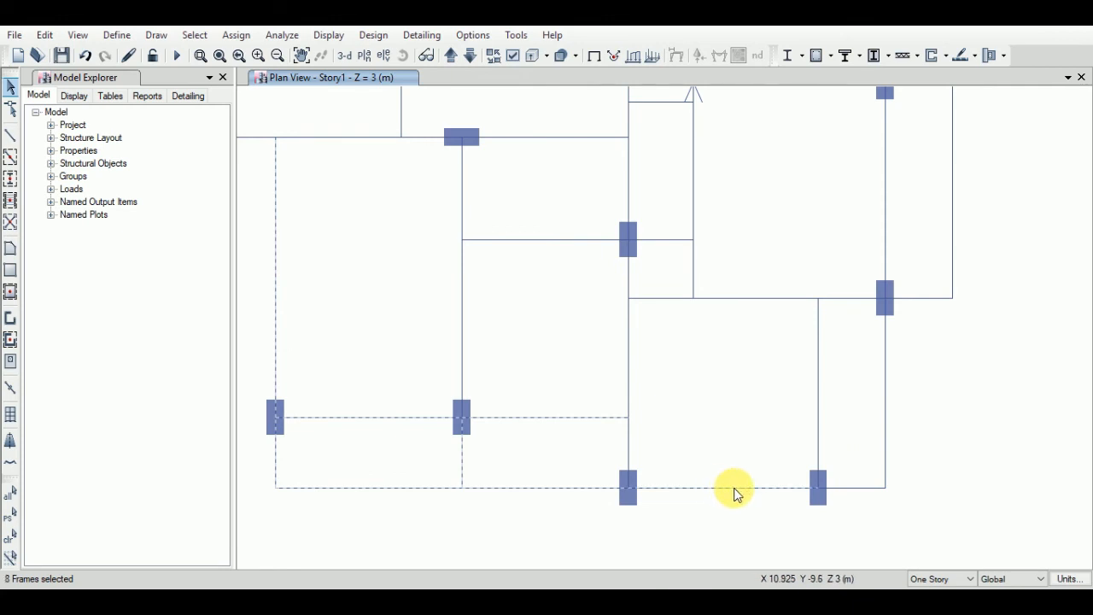
pyautogui.click(868, 488)
pyautogui.click(887, 470)
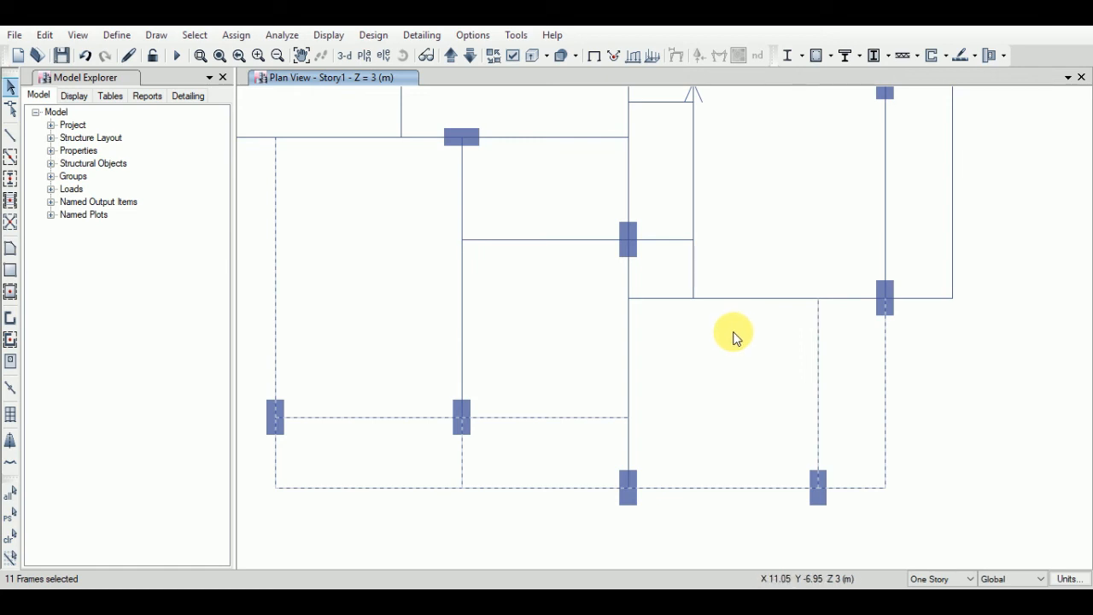
pyautogui.moveTo(738, 330); pyautogui.dragTo(744, 350, button='middle')
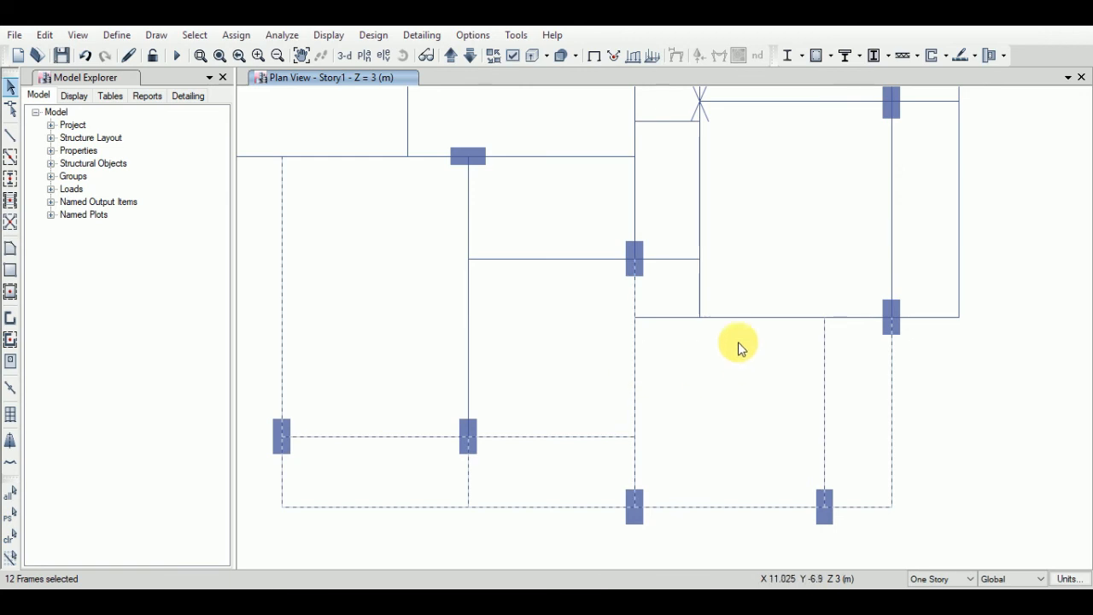
# - Highlight the outer bay's lower horizontal beams, its two outer vertical beams, and the inner vertical beam below the crossed intersection
pyautogui.click(936, 318)
pyautogui.moveTo(980, 335); pyautogui.dragTo(970, 412, button='middle')
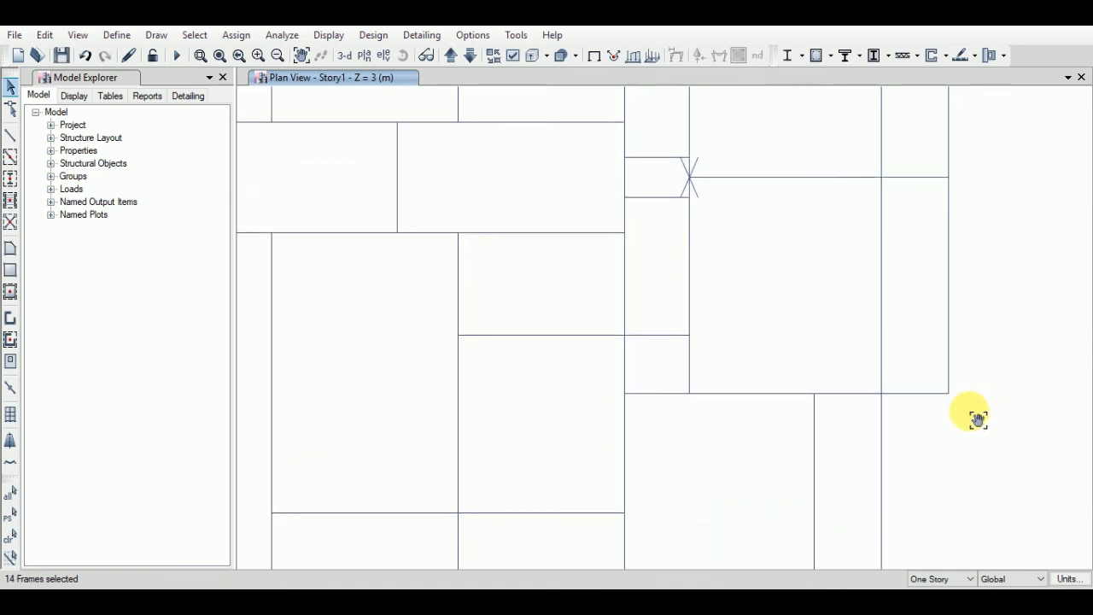
pyautogui.click(948, 321)
pyautogui.click(881, 281)
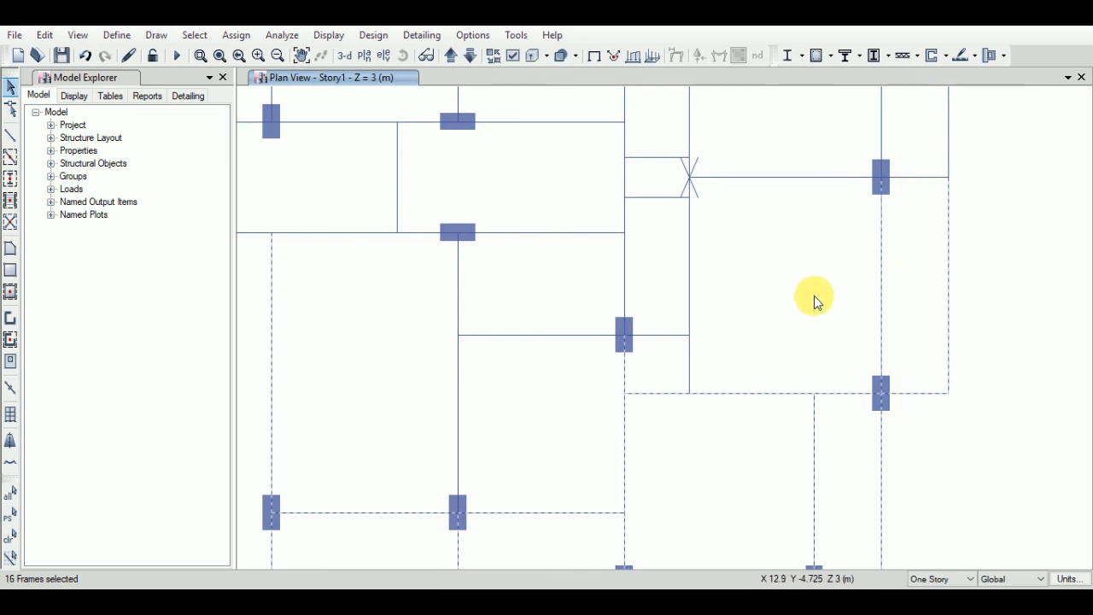
pyautogui.click(689, 261)
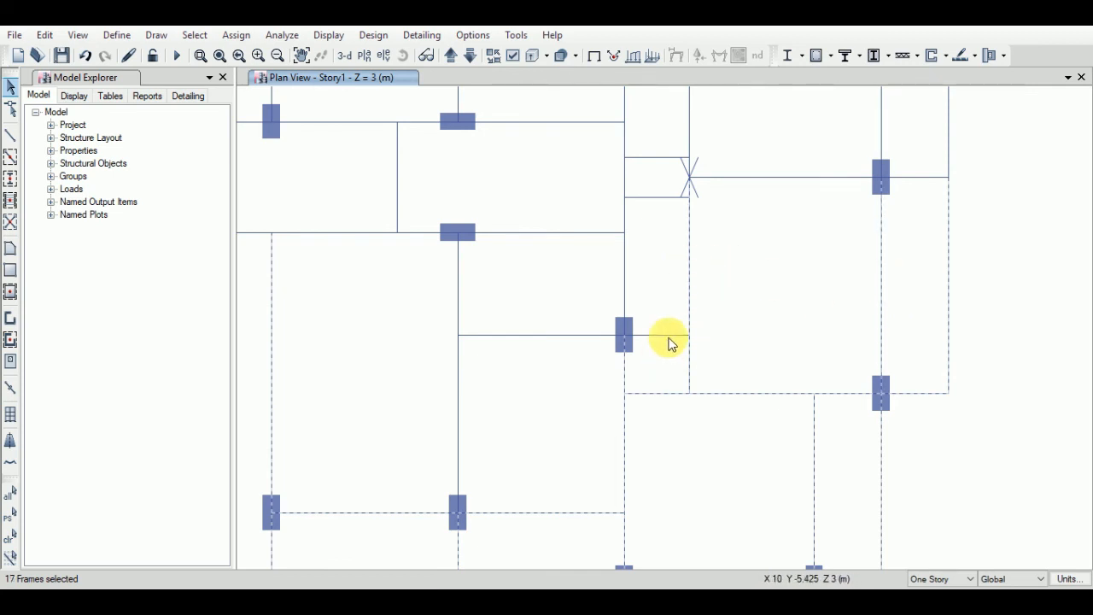
# - Highlight the inner bay's horizontal and vertical beams, the corridor beam ending at the bay, and the long vertical beam between two columns
pyautogui.click(577, 336)
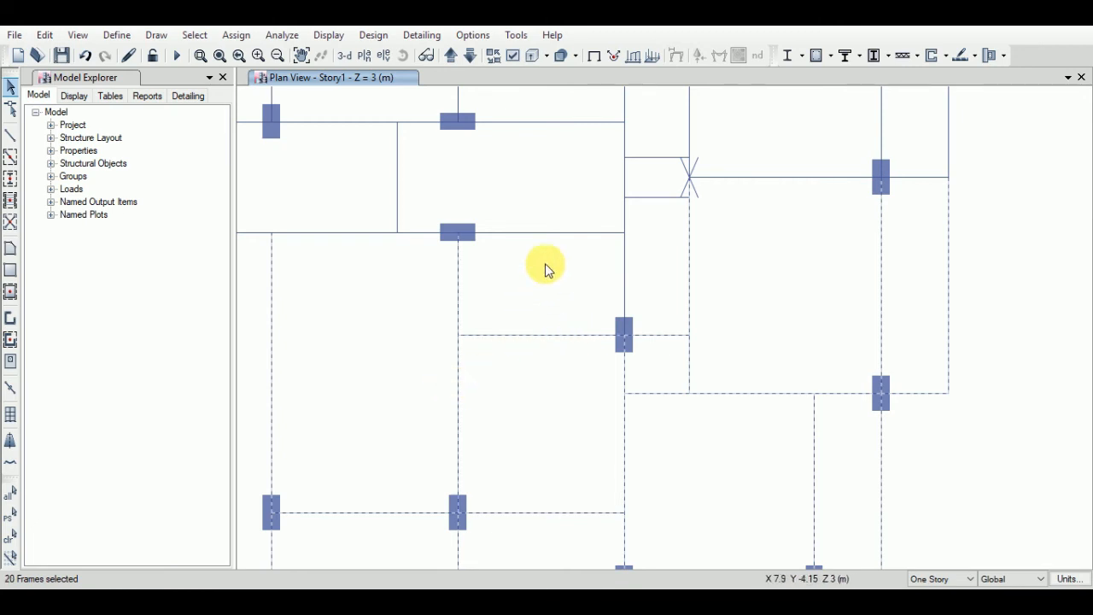
pyautogui.moveTo(547, 268); pyautogui.dragTo(553, 343, button='middle')
pyautogui.click(564, 308)
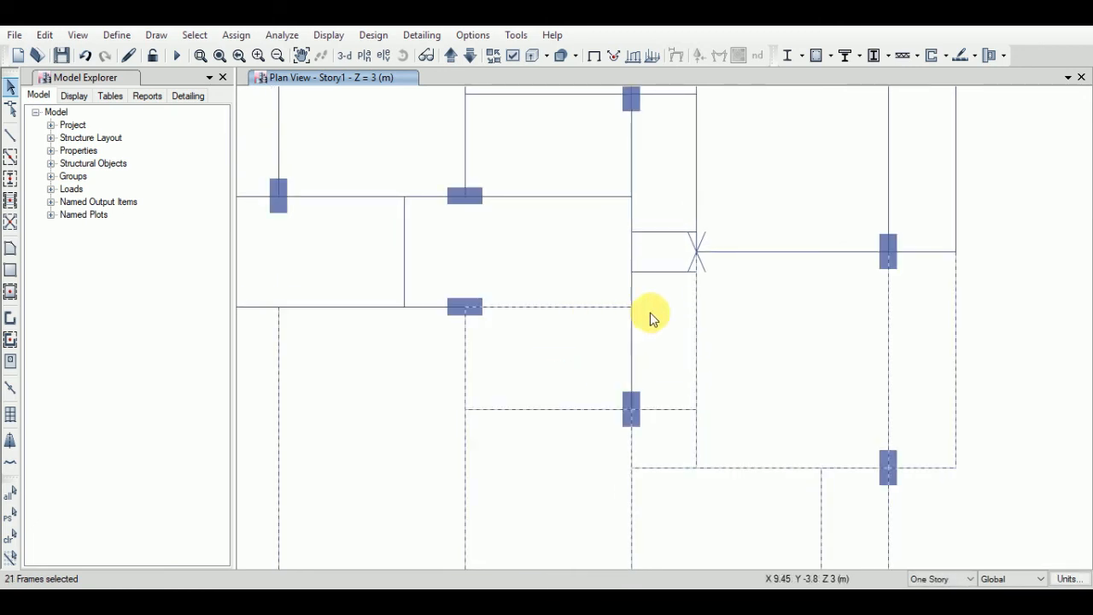
pyautogui.click(632, 352)
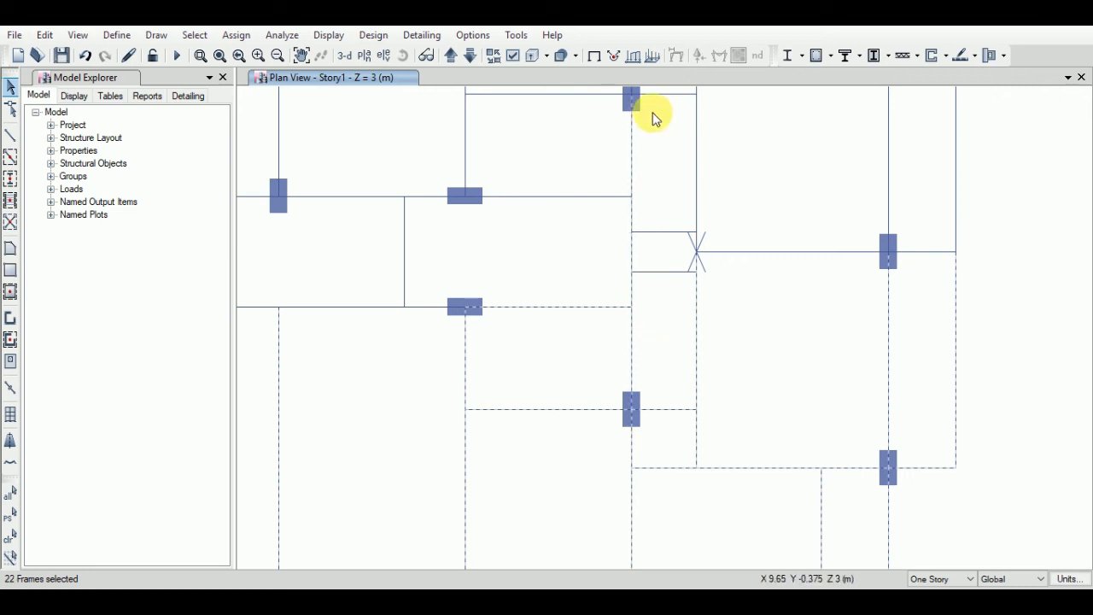
# - Highlight the horizontal beam at the crossed intersection and the upper outer bay's outer vertical and upper edge beams
pyautogui.moveTo(797, 308); pyautogui.dragTo(787, 394, button='middle')
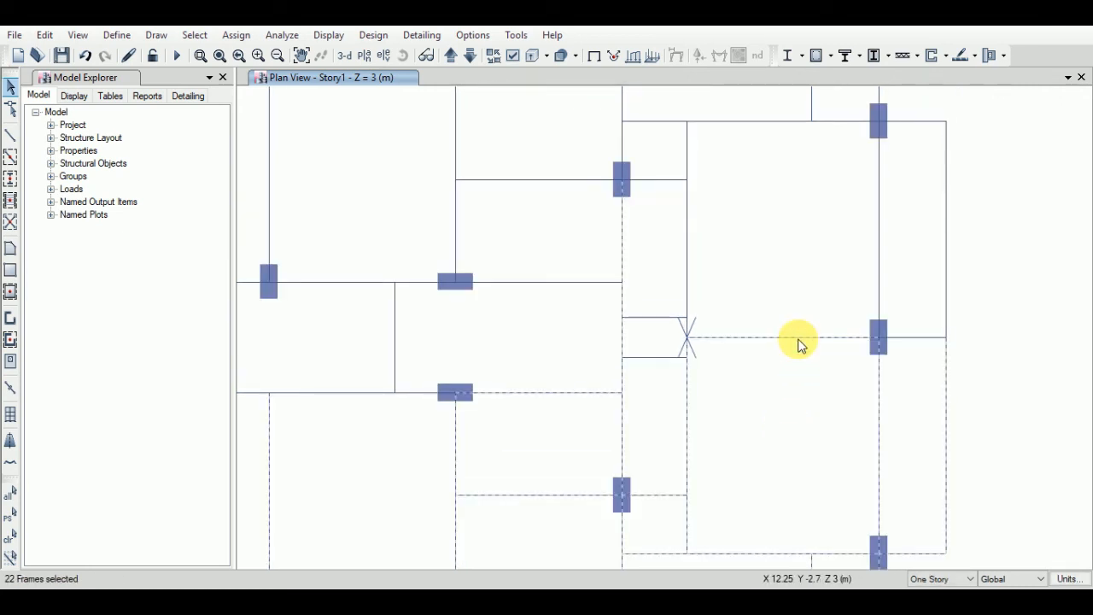
pyautogui.click(948, 322)
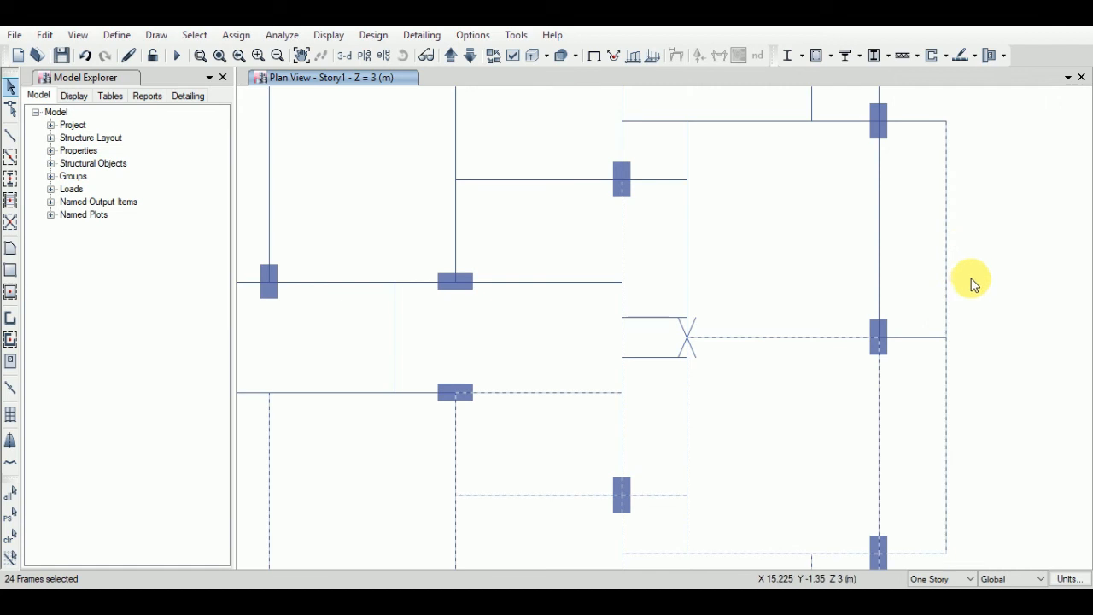
pyautogui.click(921, 122)
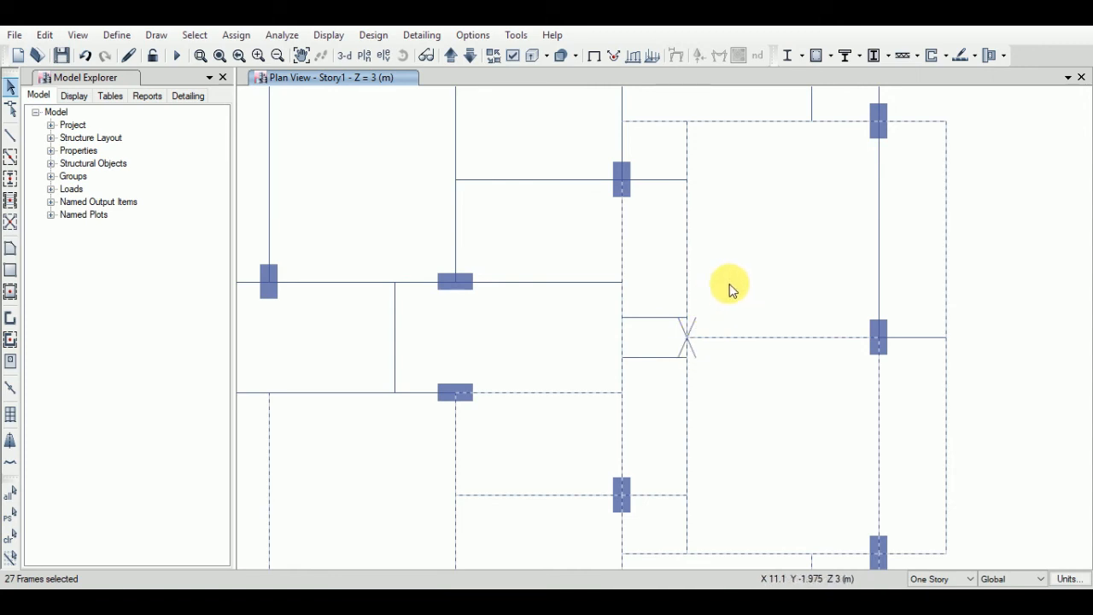
# - Join the two vertical beams above and below the crossed intersection into a single frame
pyautogui.click(688, 229)
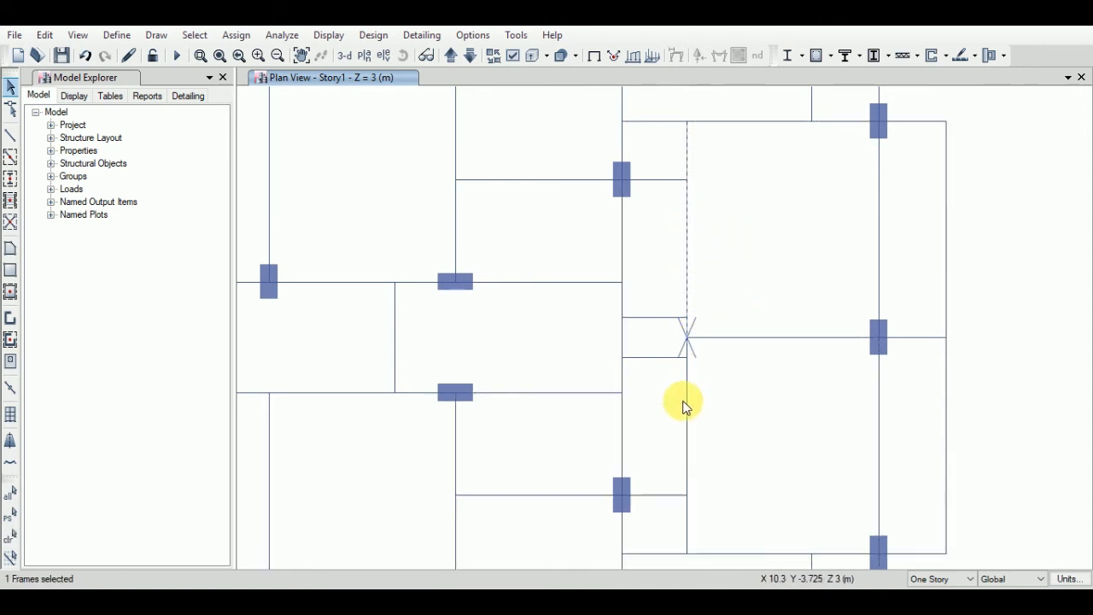
pyautogui.click(687, 408)
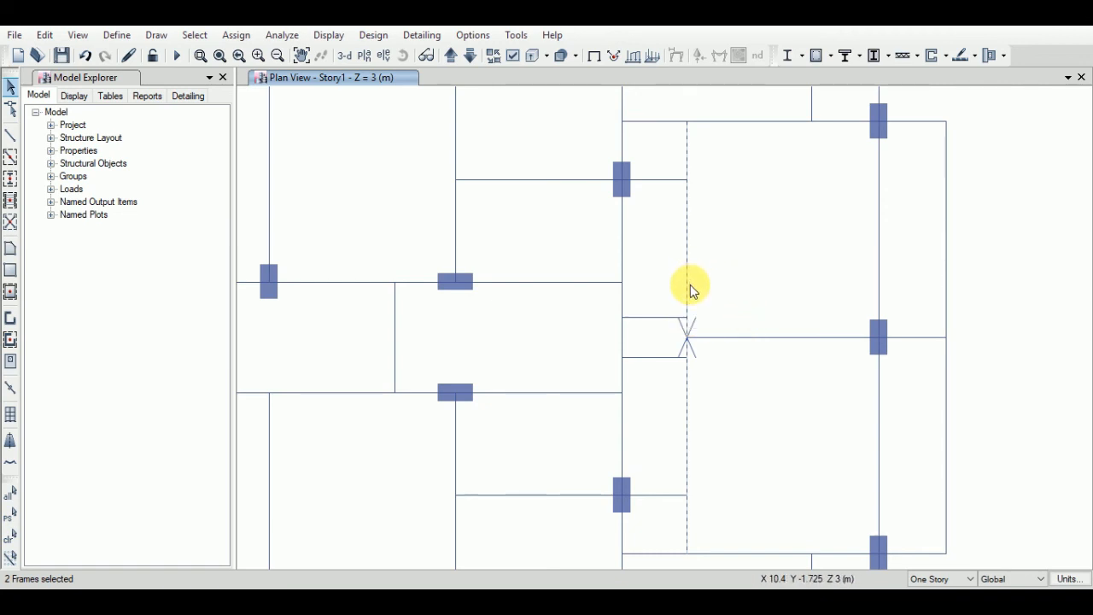
pyautogui.click(44, 35)
pyautogui.moveTo(90, 400)
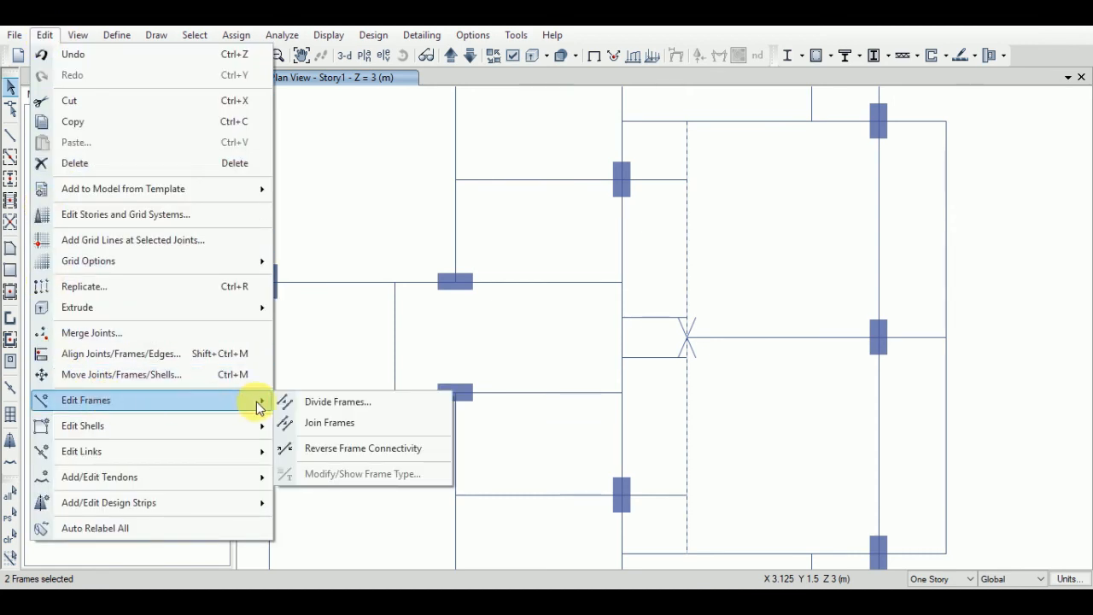
pyautogui.click(303, 420)
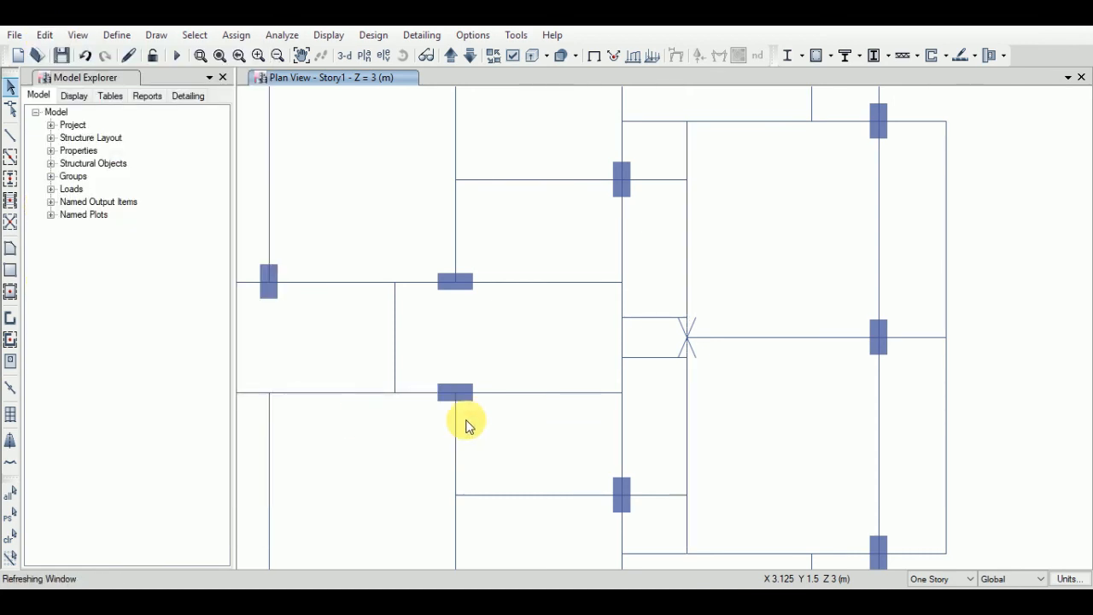
pyautogui.click(688, 263)
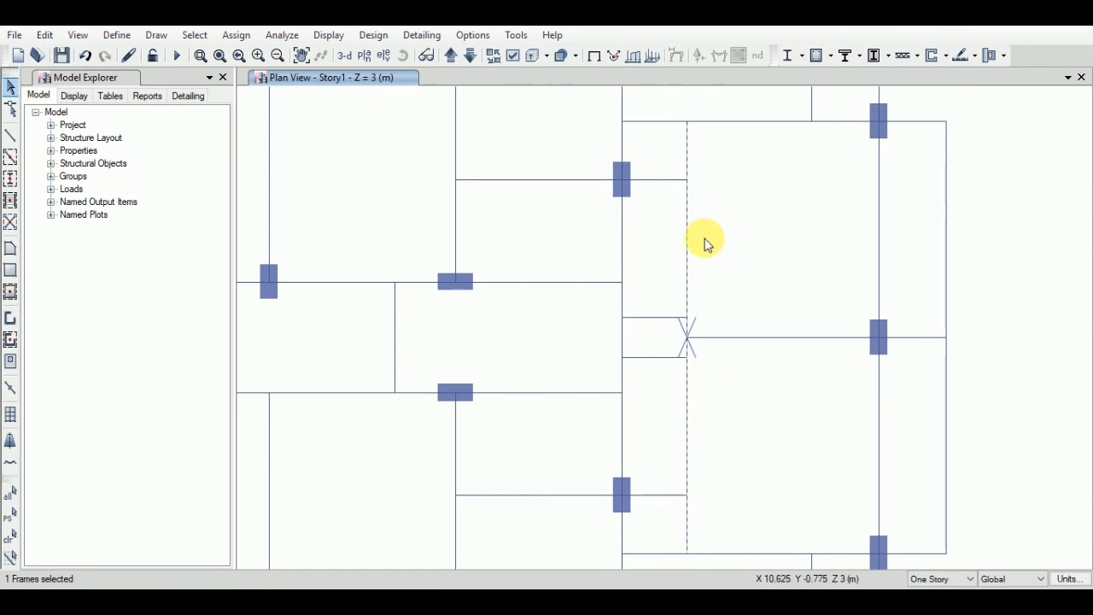
# - Divide the joined vertical beam at the two joints where the short horizontal beams meet it near the crossed intersection
pyautogui.click(690, 328)
pyautogui.scroll(2, 690, 327)
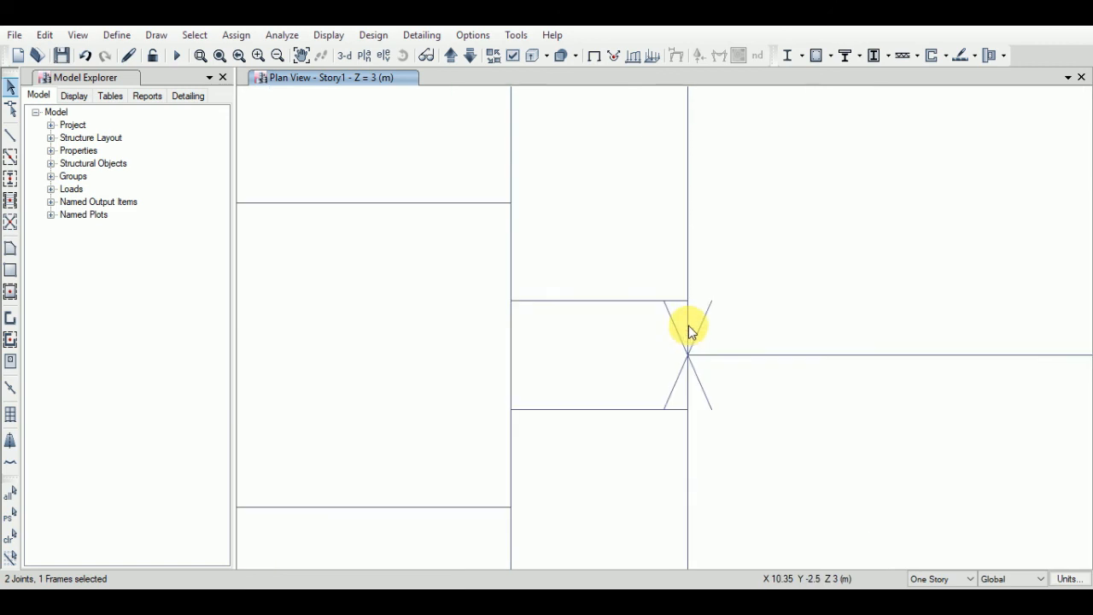
pyautogui.click(686, 413)
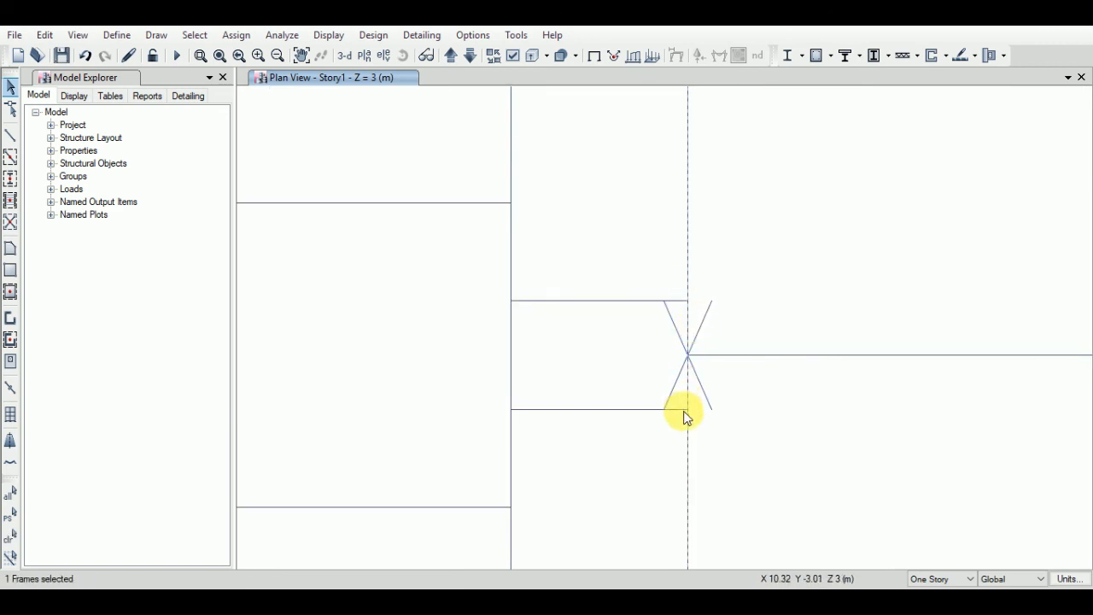
pyautogui.click(688, 300)
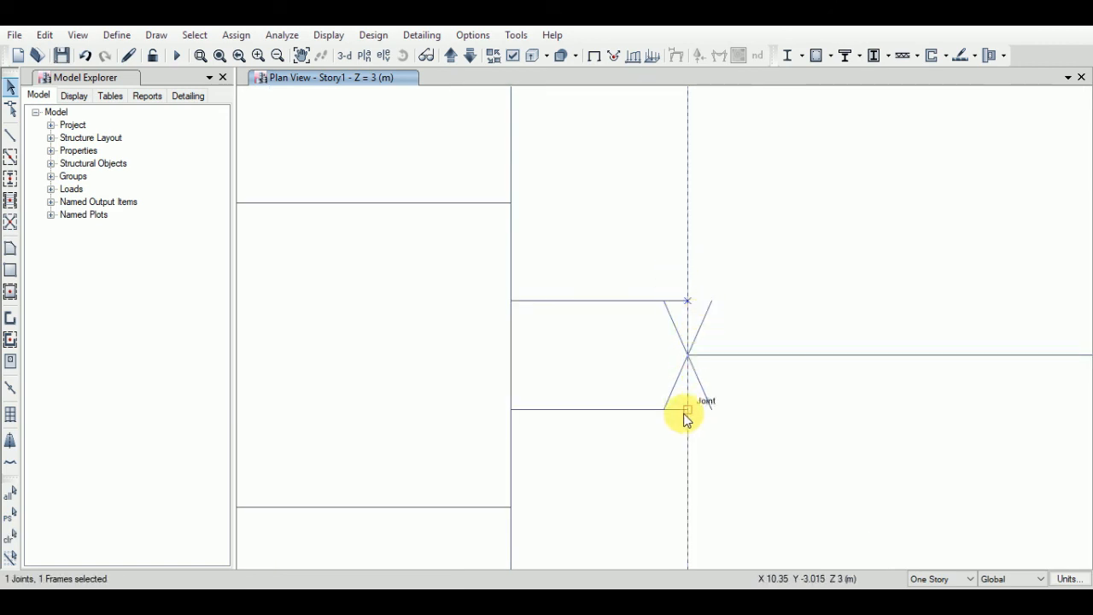
pyautogui.click(699, 425)
pyautogui.scroll(-3, 741, 235)
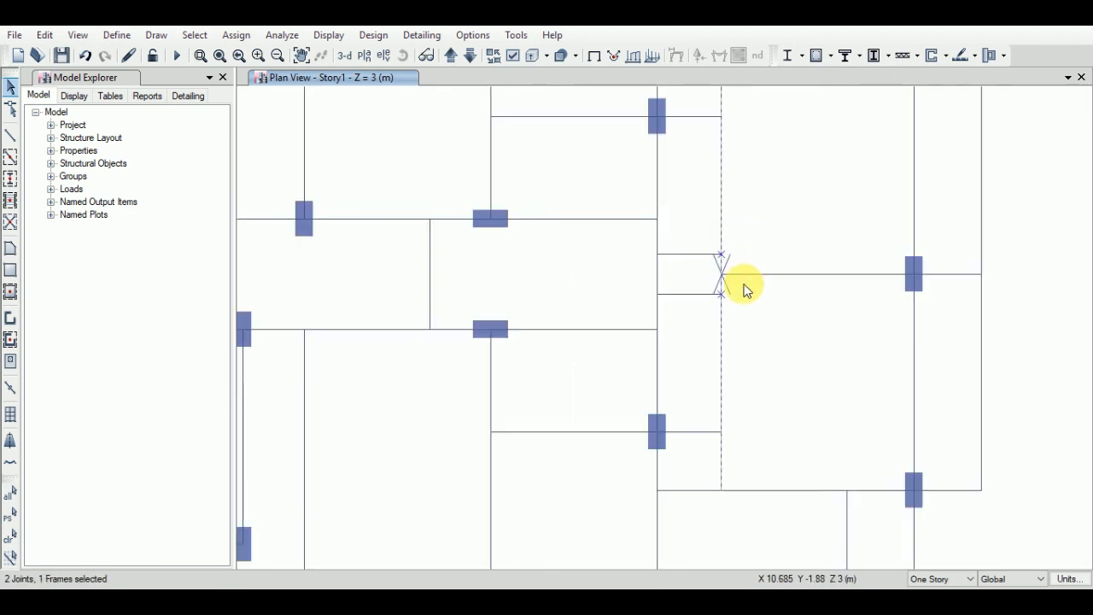
pyautogui.click(55, 40)
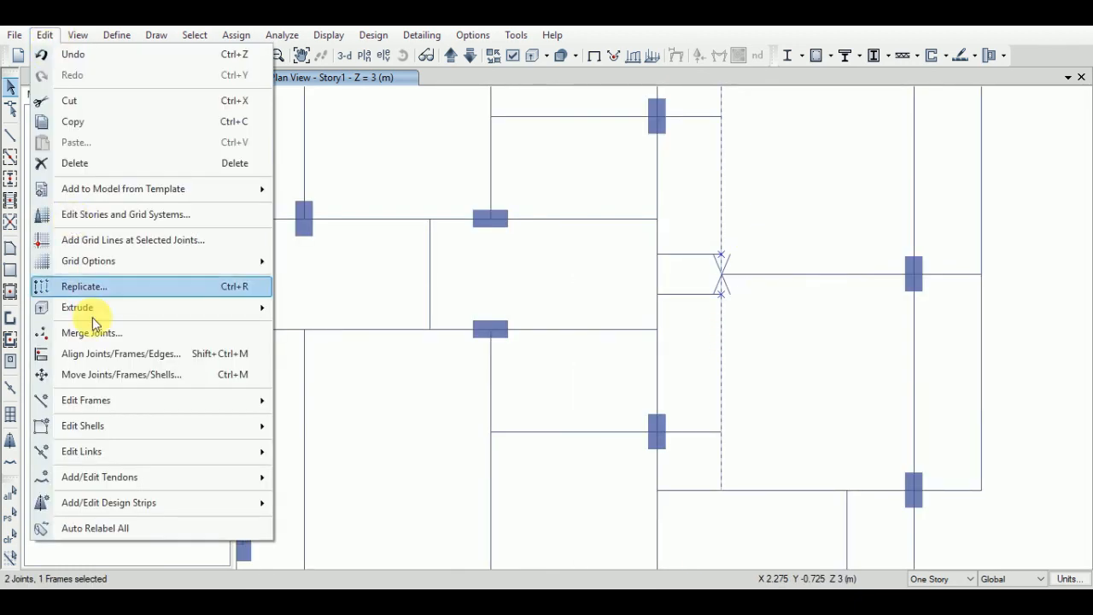
pyautogui.click(159, 403)
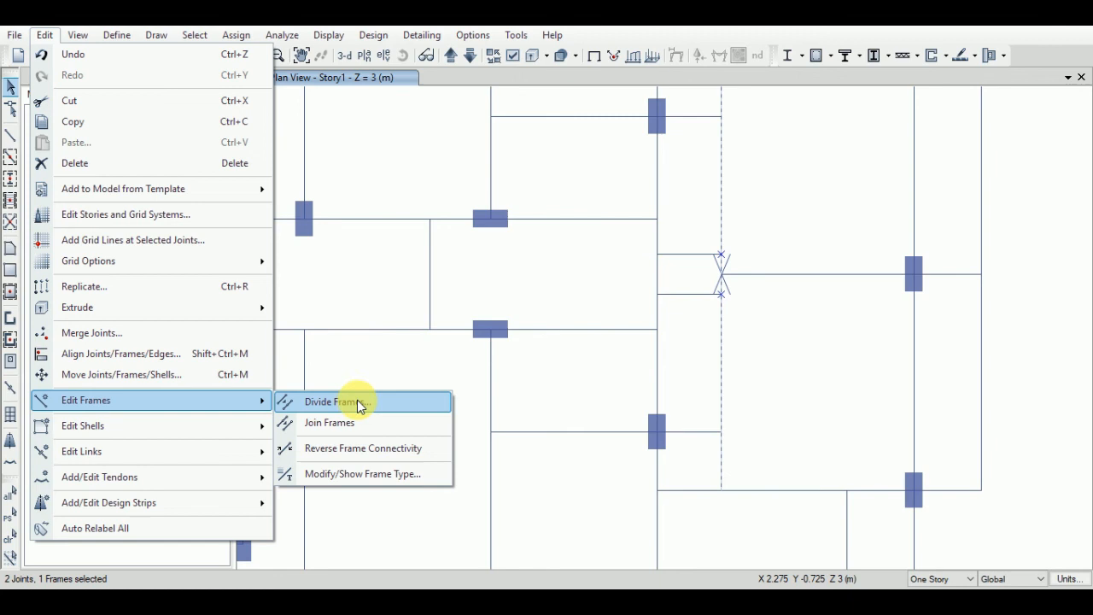
pyautogui.click(358, 400)
pyautogui.click(475, 373)
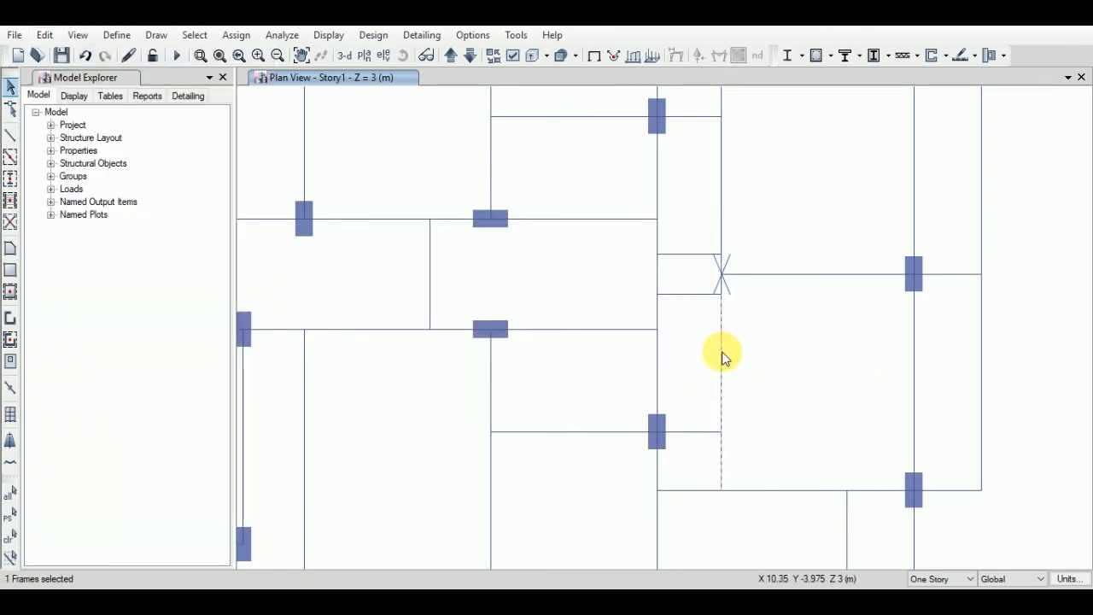
# - Check the divided beam's separate segments above and below the crossed intersection
pyautogui.click(723, 229)
pyautogui.moveTo(758, 176); pyautogui.dragTo(759, 303, button='middle')
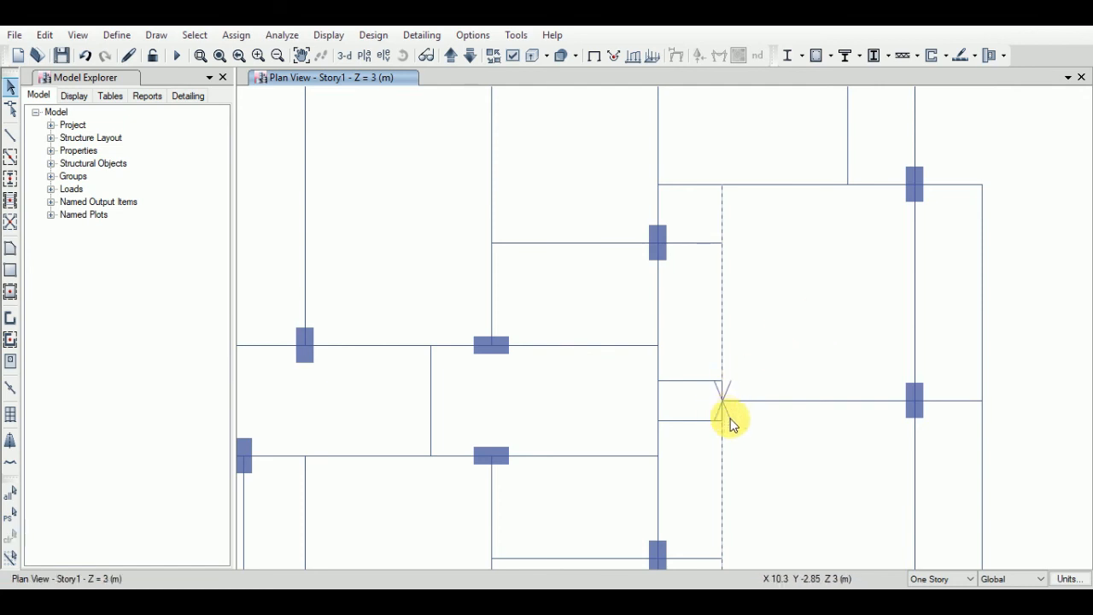
pyautogui.scroll(3, 723, 411)
# - Join the two vertical beams meeting at the opposite wing's crossed intersection into a single frame
pyautogui.scroll(-6, 857, 309)
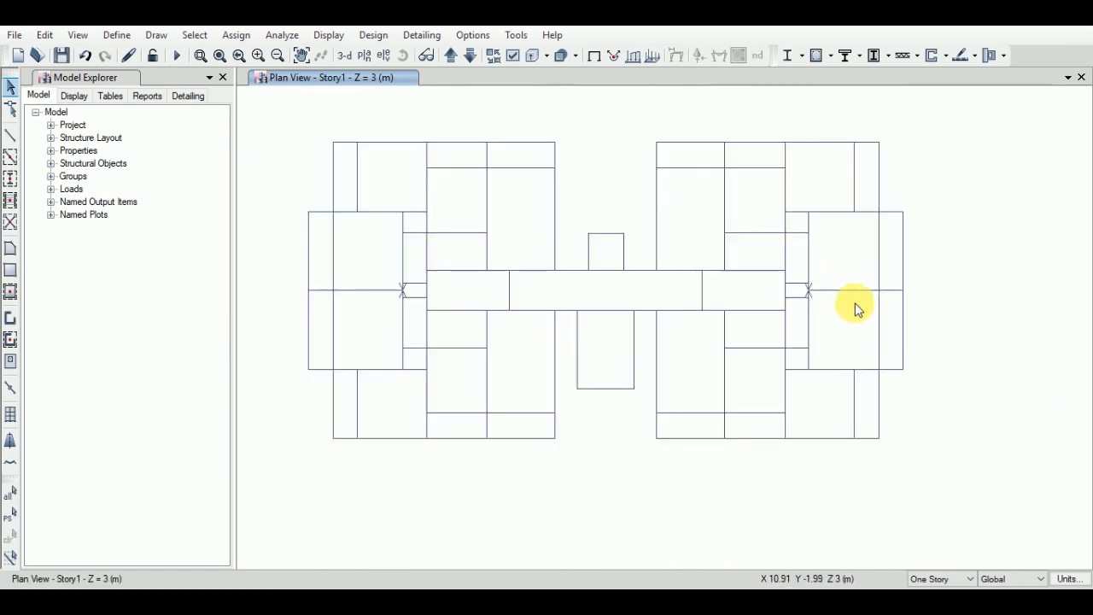
pyautogui.scroll(4, 386, 276)
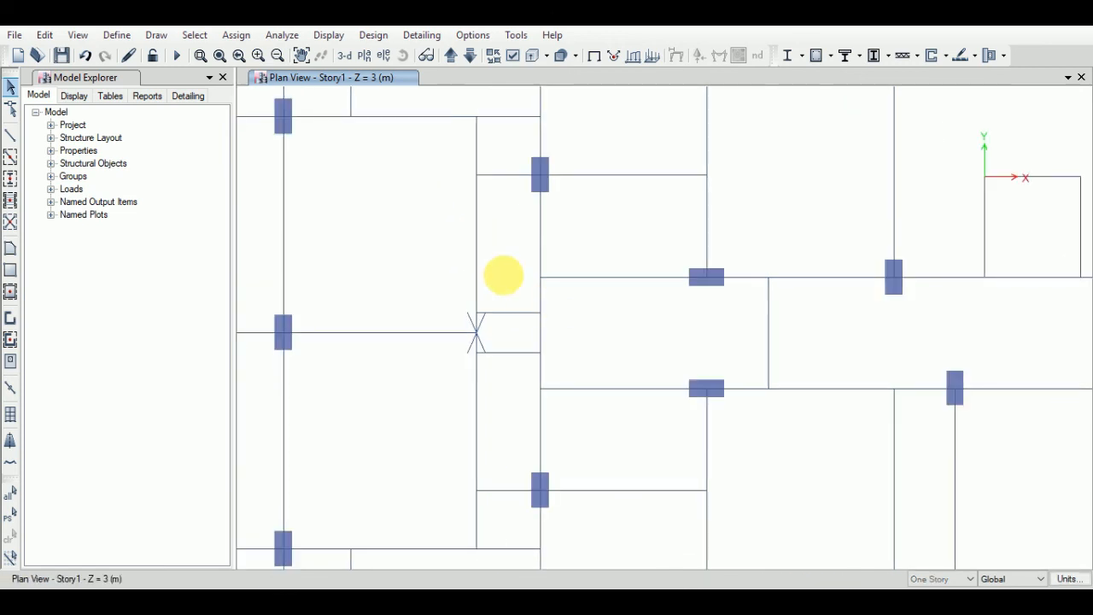
pyautogui.click(479, 272)
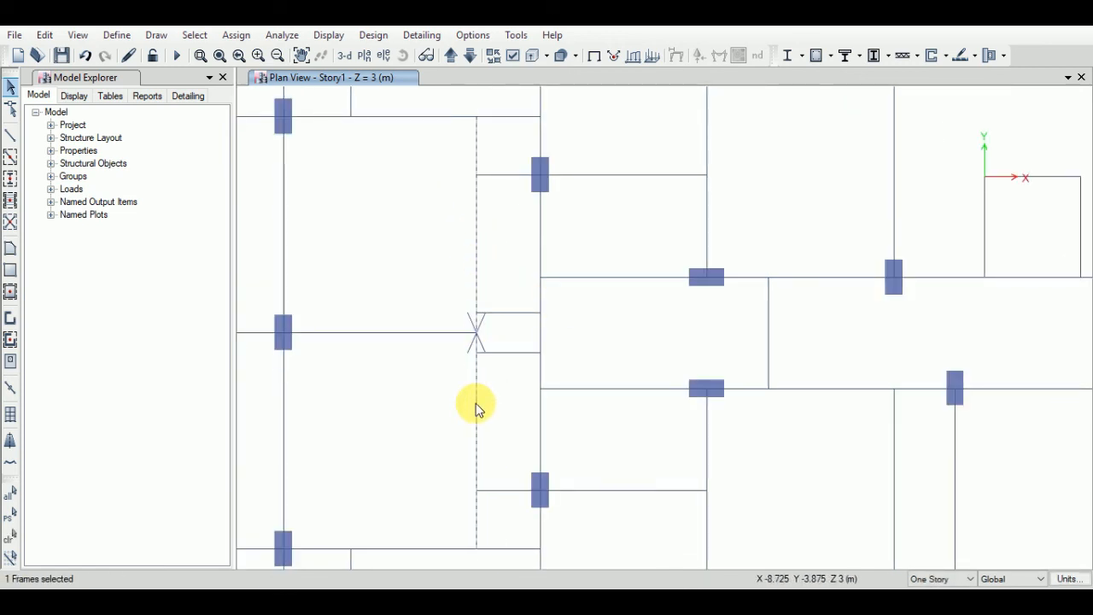
pyautogui.click(44, 36)
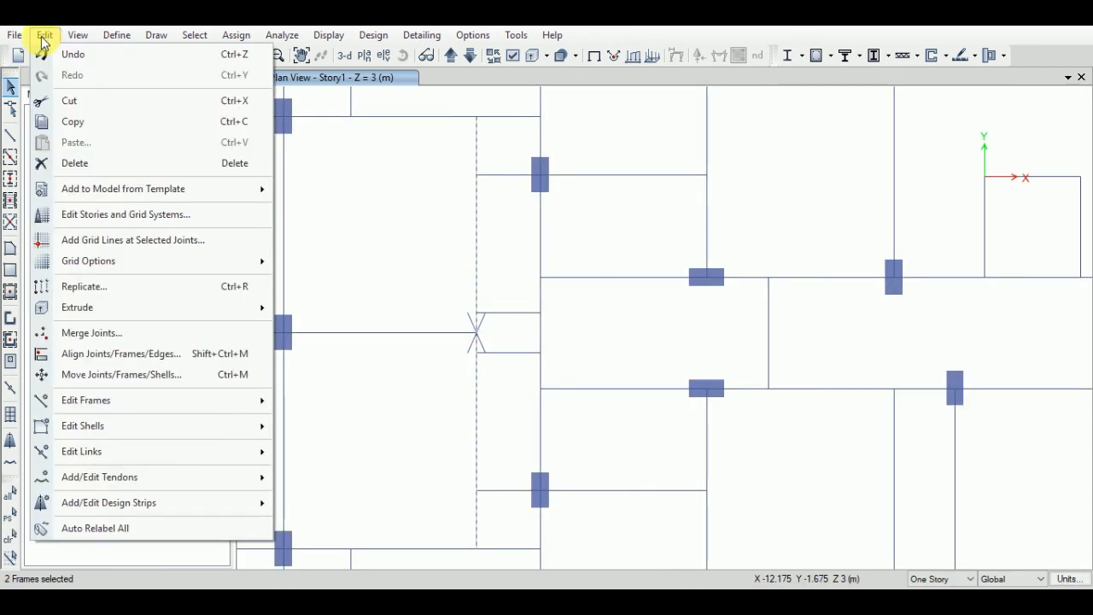
pyautogui.moveTo(134, 403)
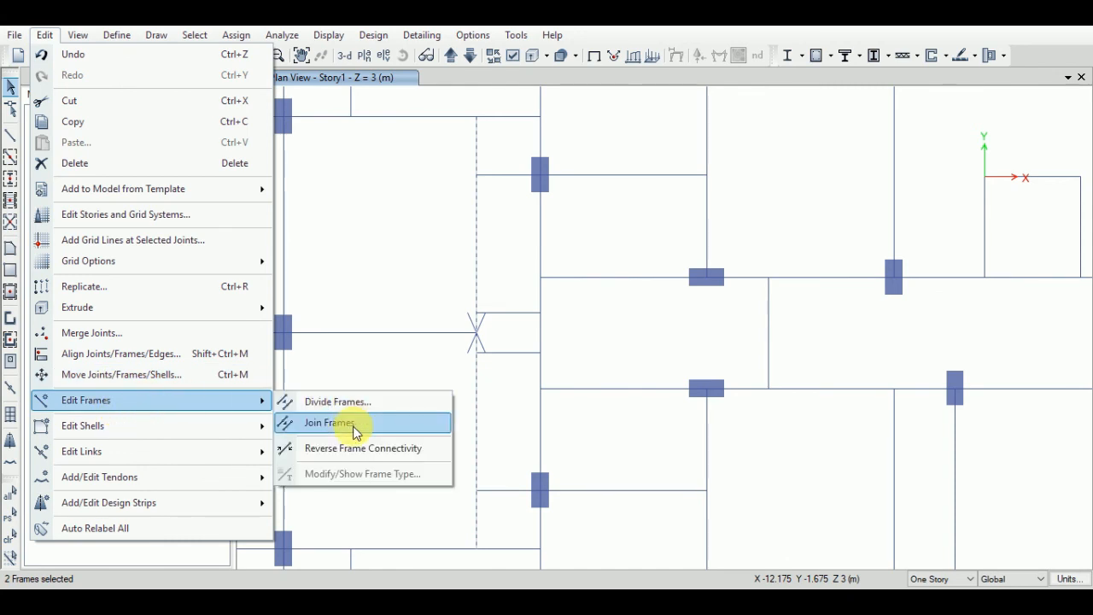
pyautogui.click(356, 432)
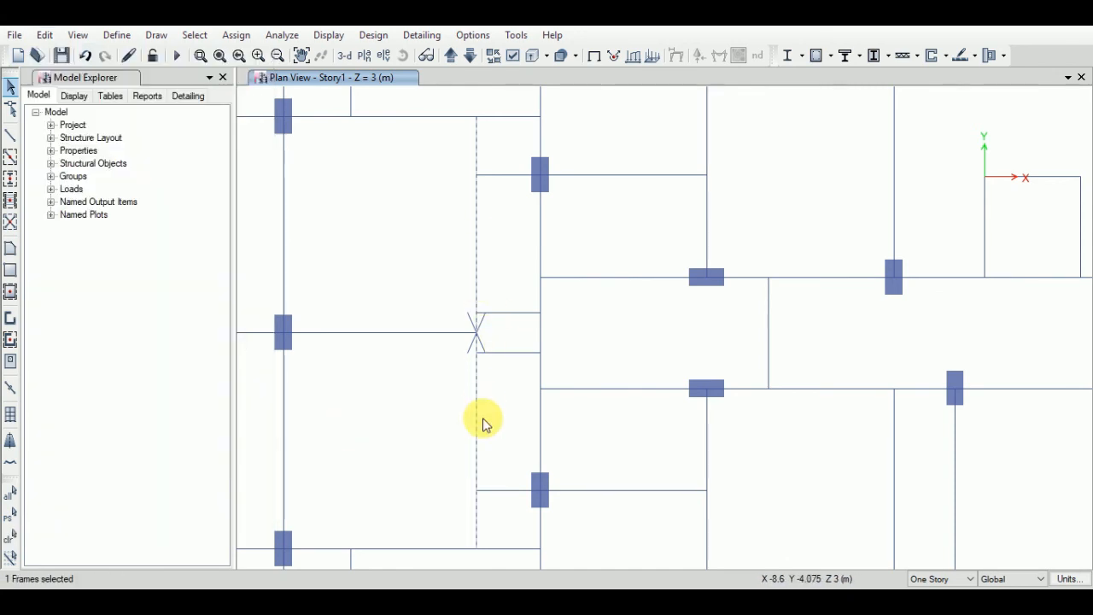
# - Divide the opposite wing's joined beam at its two short-beam joints, using Break at Intersections with Selected Frames and Joints
pyautogui.scroll(2, 464, 317)
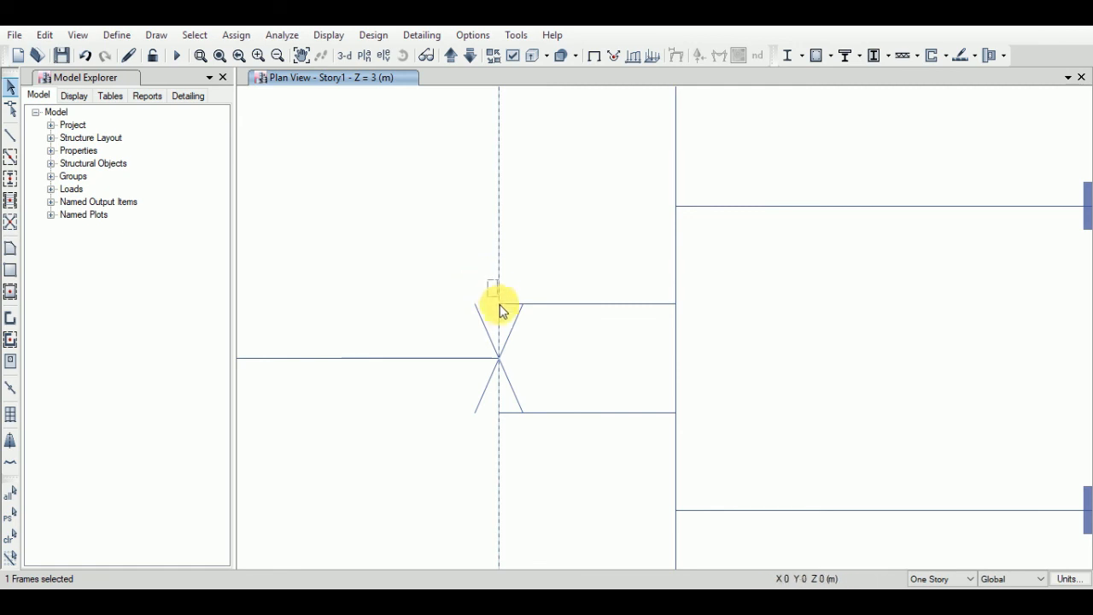
pyautogui.click(499, 304)
pyautogui.click(499, 412)
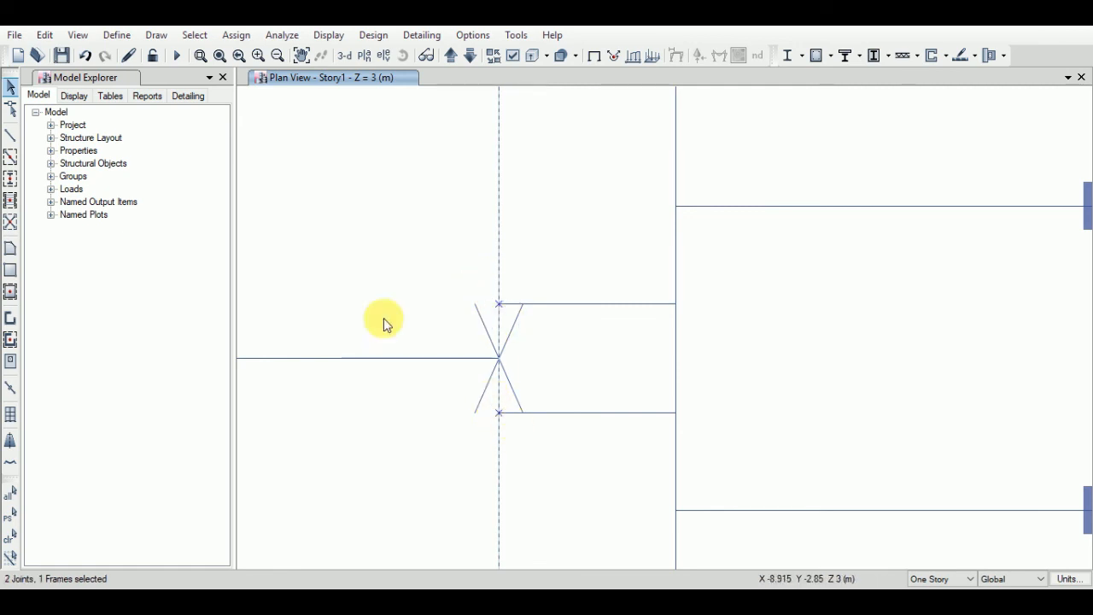
pyautogui.click(49, 39)
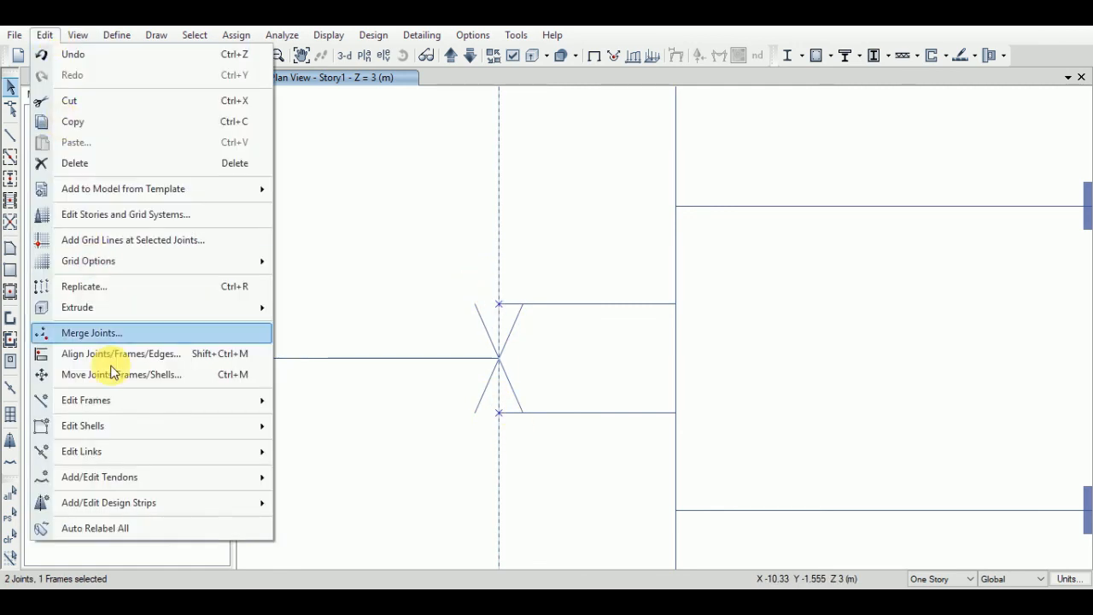
pyautogui.moveTo(146, 401)
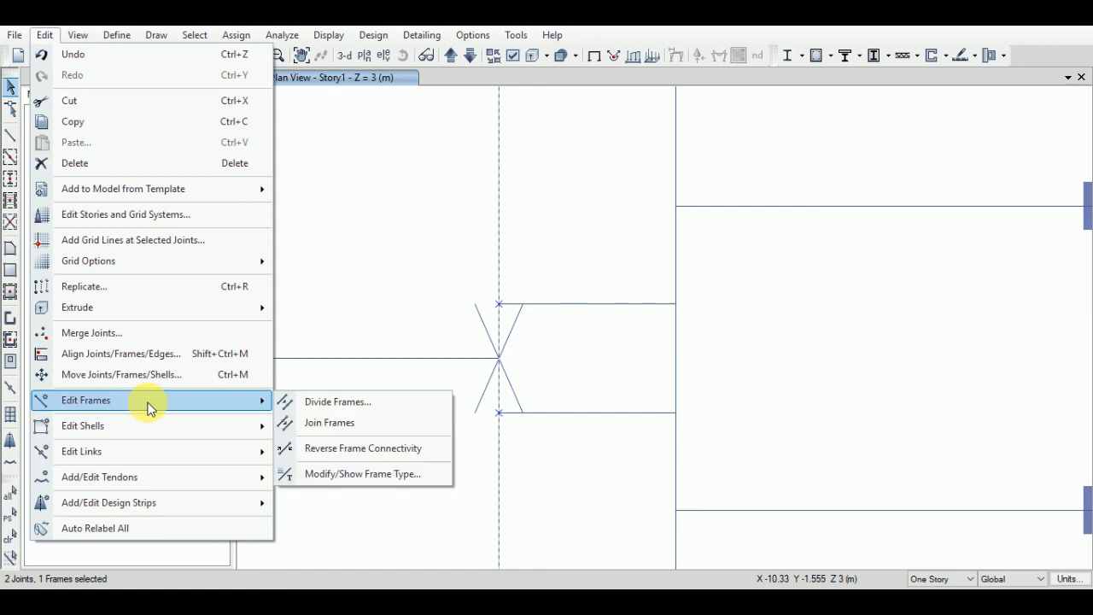
pyautogui.click(360, 403)
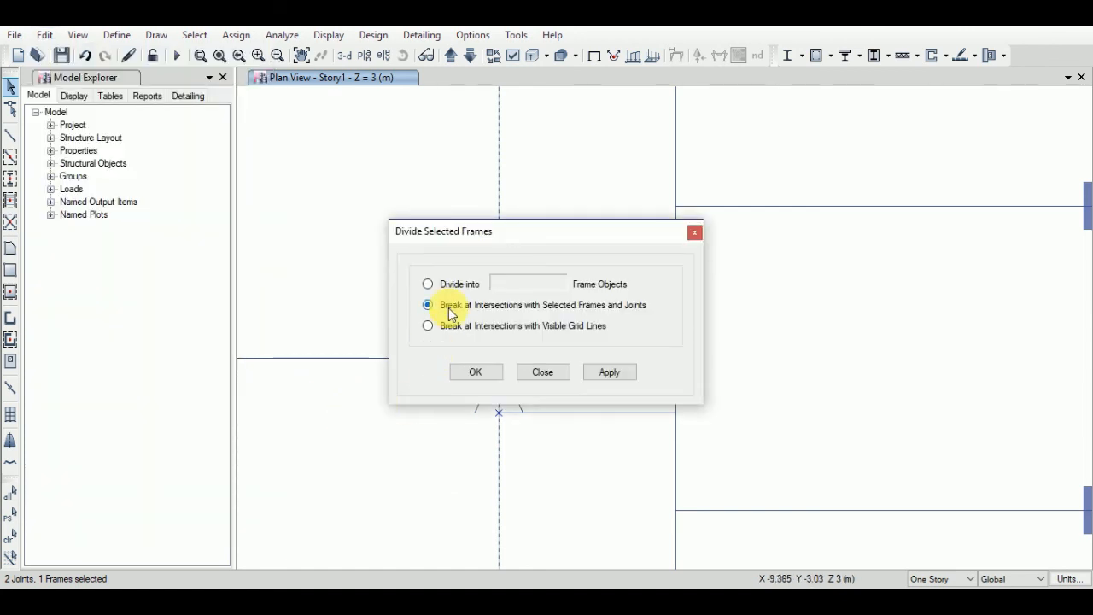
pyautogui.moveTo(518, 236); pyautogui.dragTo(903, 258)
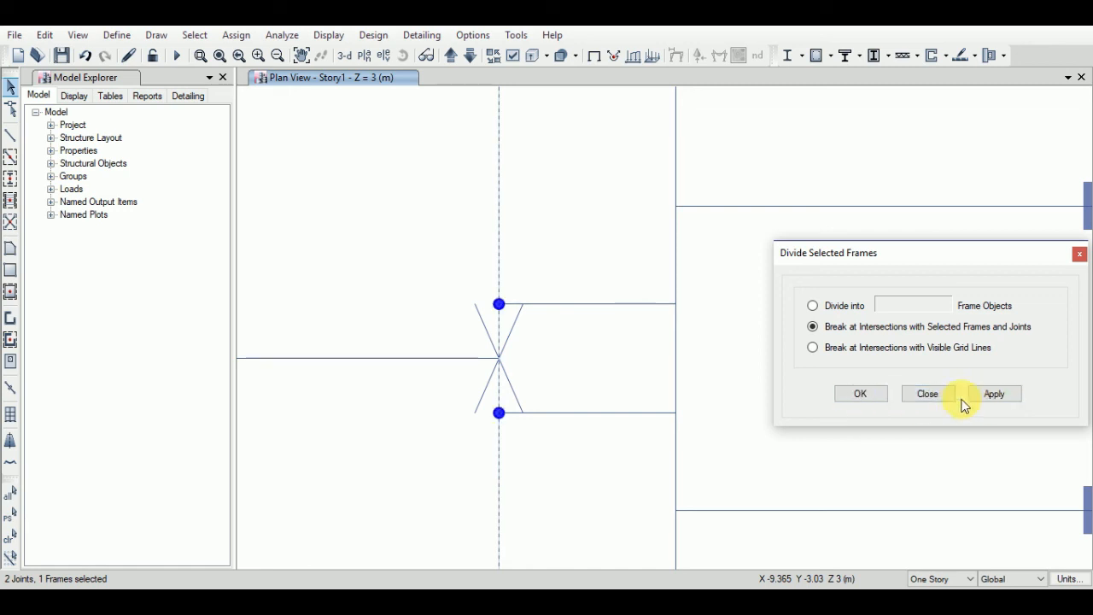
pyautogui.click(860, 396)
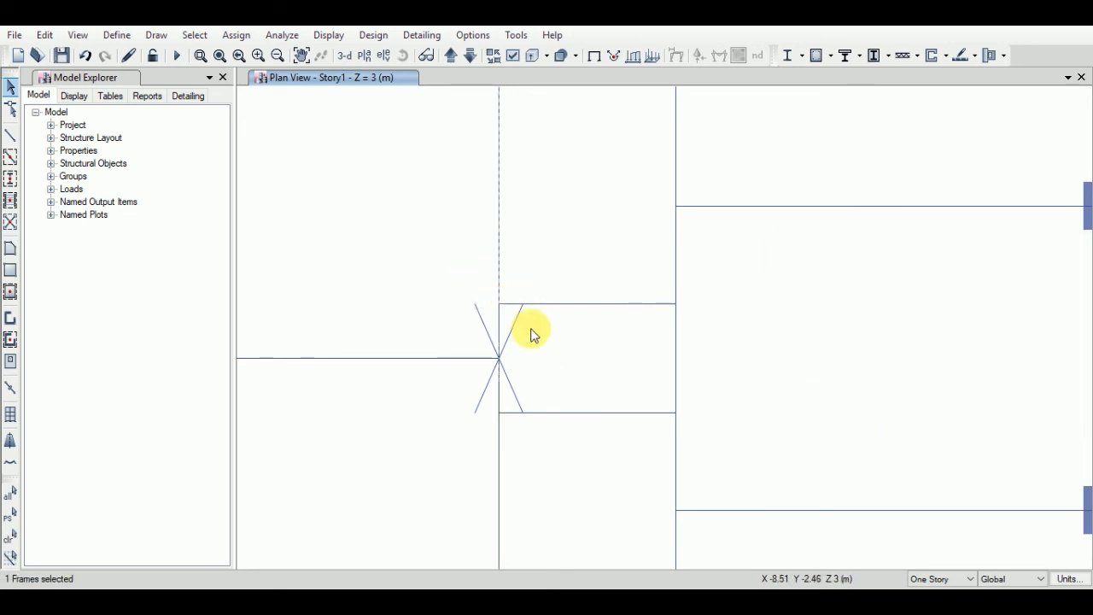
# - Delete the short vertical segment between the two short horizontal beams at the opposite wing's crossed intersection
pyautogui.scroll(-2, 531, 341)
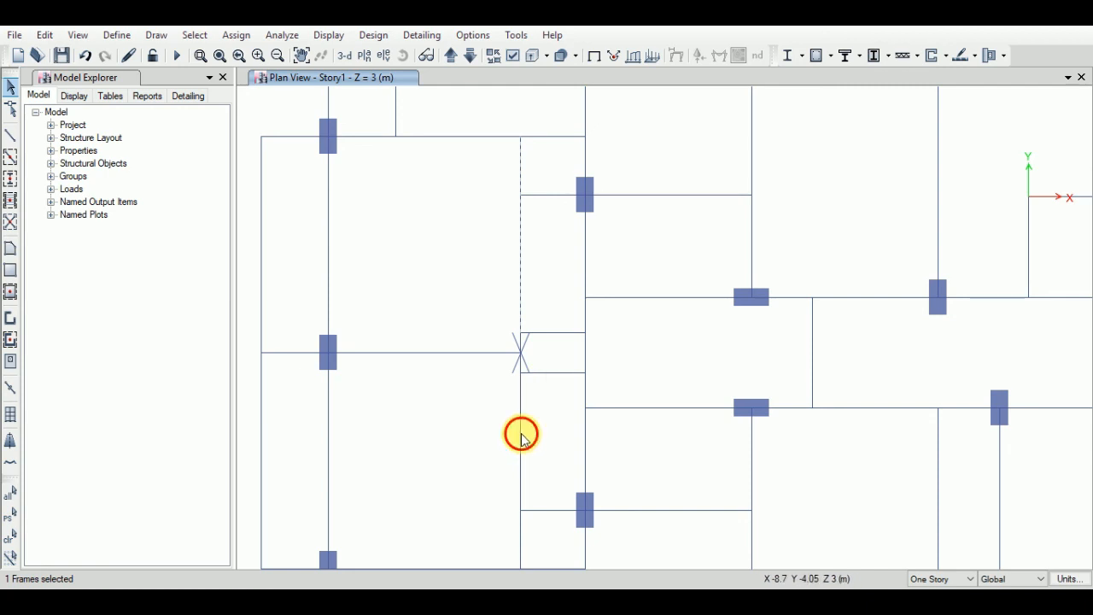
pyautogui.scroll(5, 527, 350)
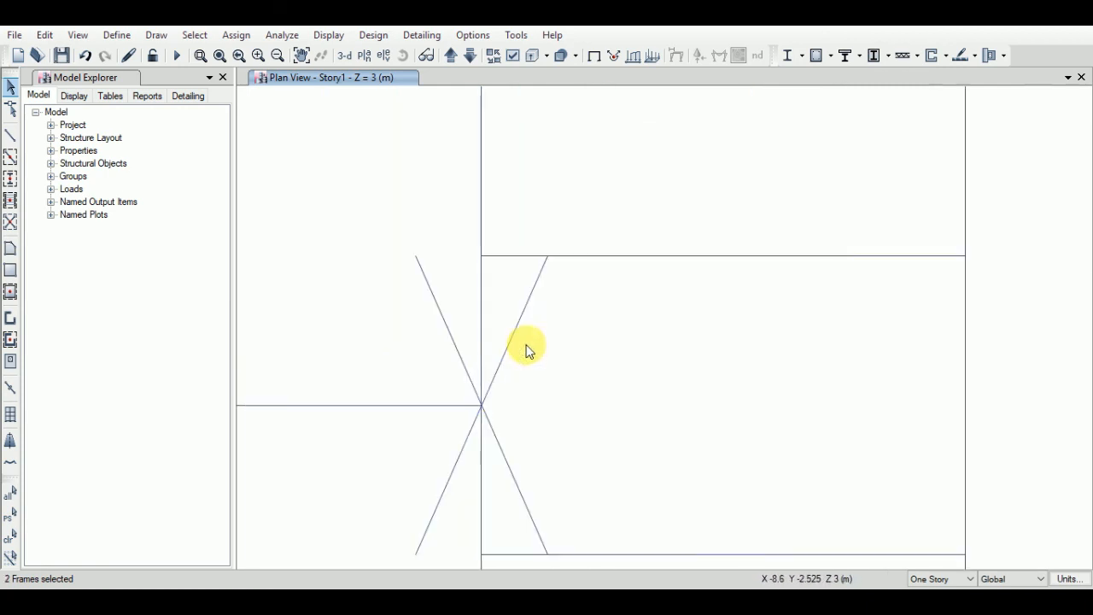
pyautogui.click(483, 319)
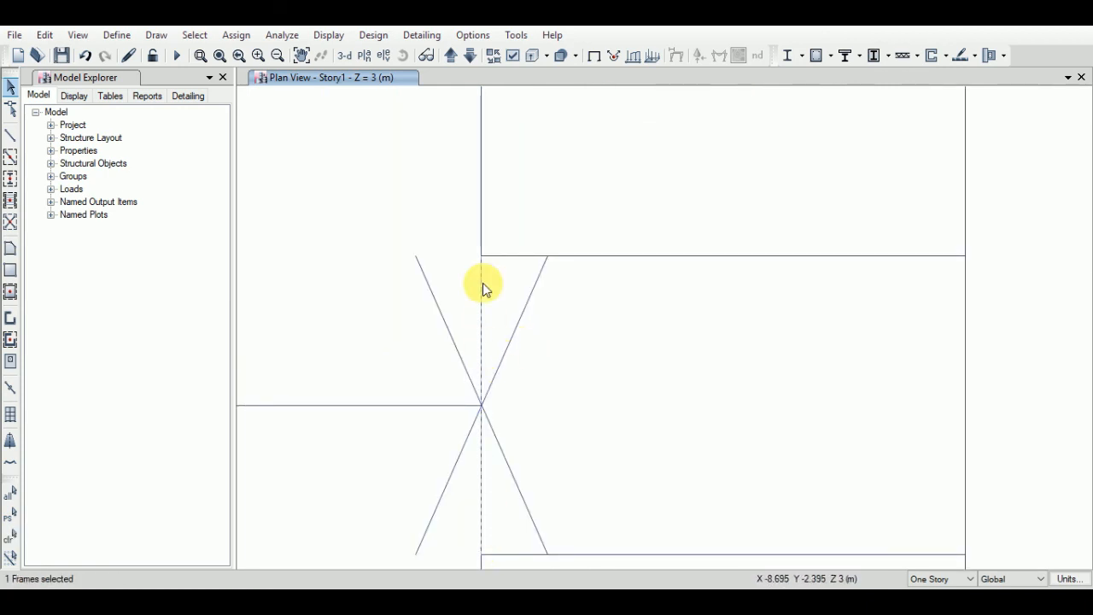
pyautogui.press('Delete')
# - Highlight the positive-X wing's upper inner-bay beams: the inner vertical, the upper edge beams and the horizontal beams below them
pyautogui.scroll(-5, 483, 323)
pyautogui.scroll(-3, 453, 350)
pyautogui.scroll(3, 835, 333)
pyautogui.moveTo(835, 333); pyautogui.dragTo(668, 369, button='middle')
pyautogui.scroll(-5, 525, 316)
pyautogui.click(426, 321)
pyautogui.moveTo(445, 235); pyautogui.dragTo(510, 227)
pyautogui.moveTo(522, 265); pyautogui.dragTo(513, 227)
pyautogui.moveTo(519, 299); pyautogui.dragTo(511, 331)
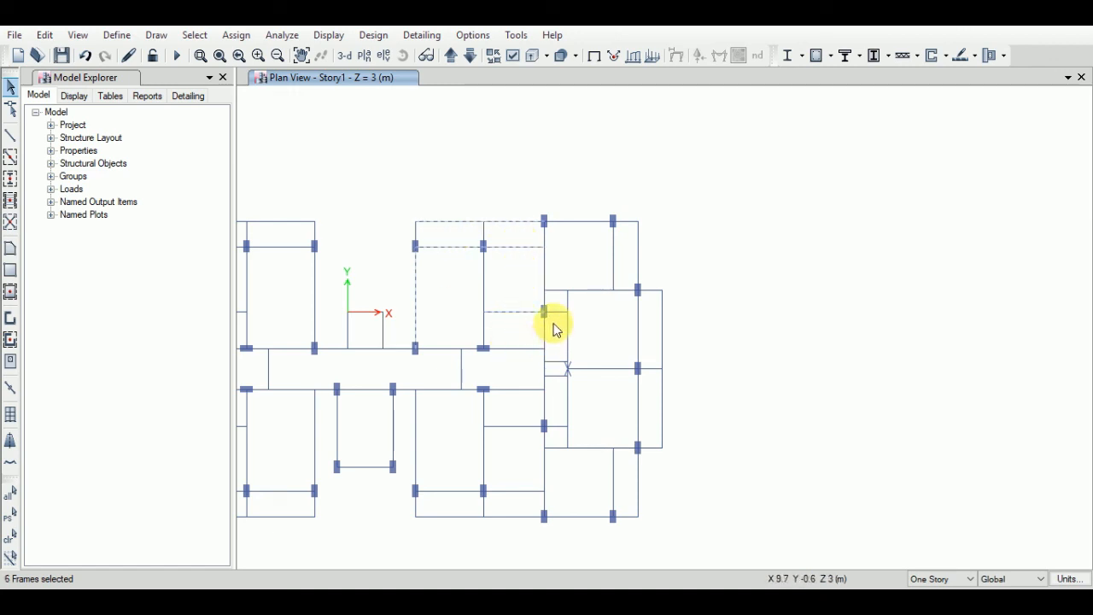
# - Highlight the upper outer bay's lower horizontal beams, its two outer verticals and upper edge end, and the wing's outermost vertical beam
pyautogui.click(596, 291)
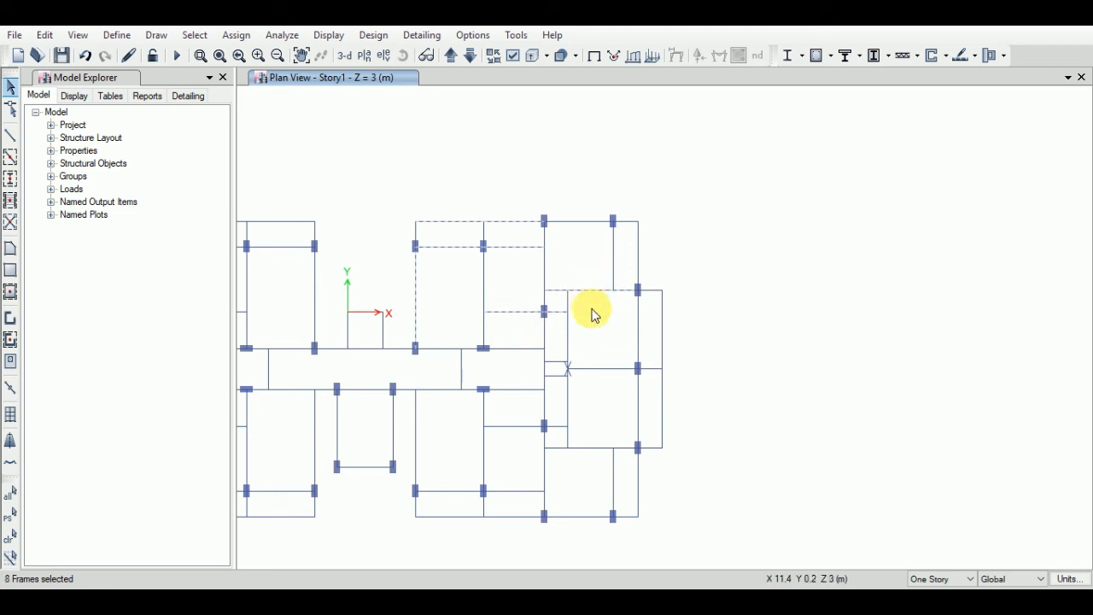
pyautogui.click(613, 260)
pyautogui.click(633, 248)
pyautogui.moveTo(627, 226); pyautogui.dragTo(628, 227)
pyautogui.moveTo(674, 280); pyautogui.dragTo(657, 306)
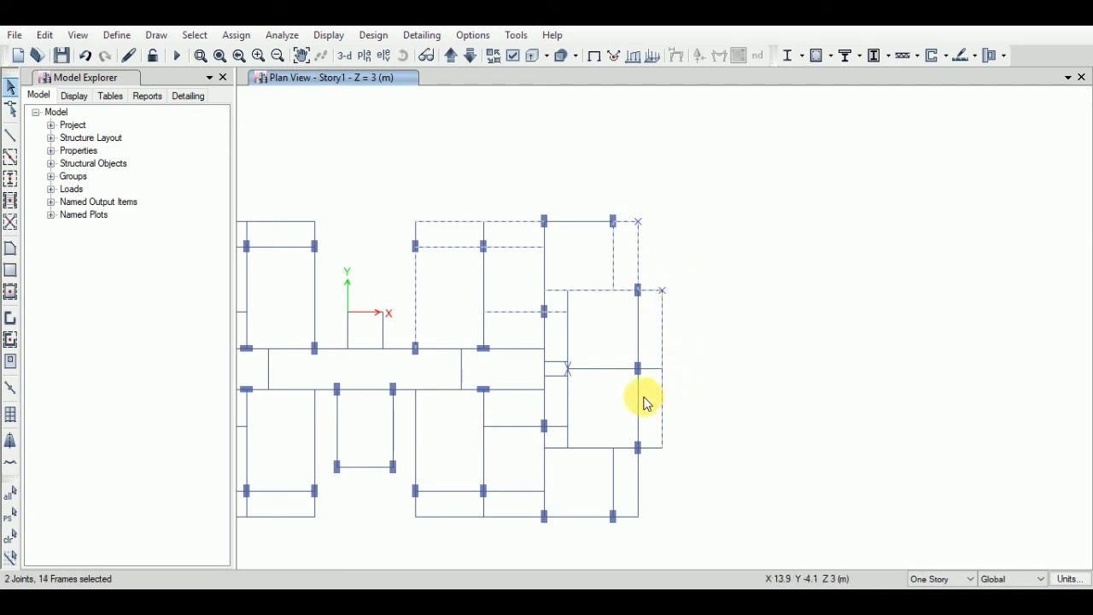
# - Highlight the positive-X wing's middle horizontal beams, the horizontal beam of its lower bay, and the lower outer bay's two vertical beams
pyautogui.click(603, 369)
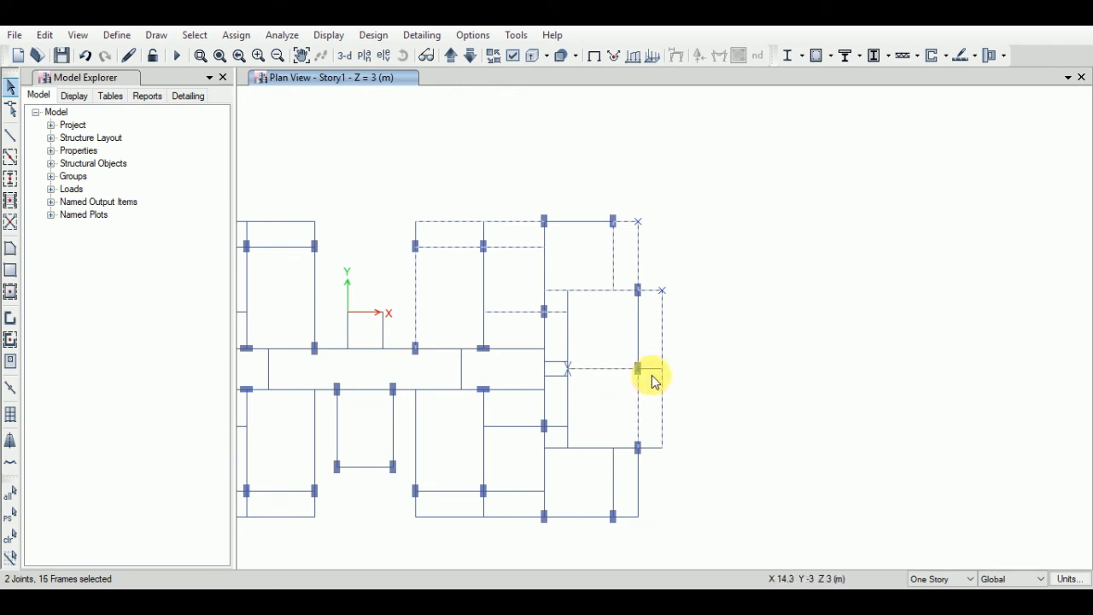
pyautogui.click(646, 366)
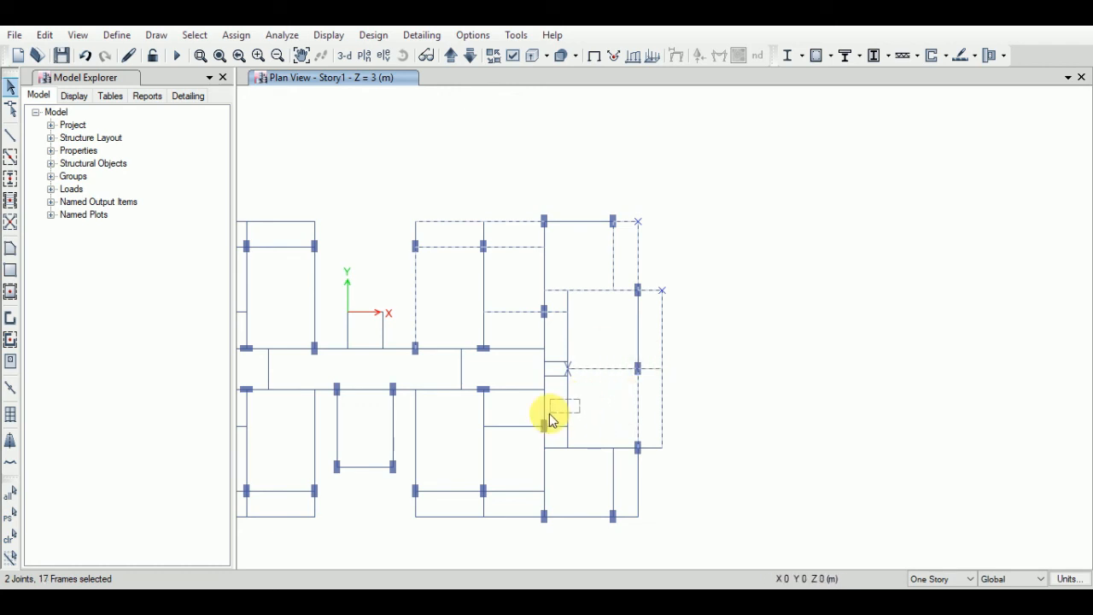
pyautogui.click(589, 448)
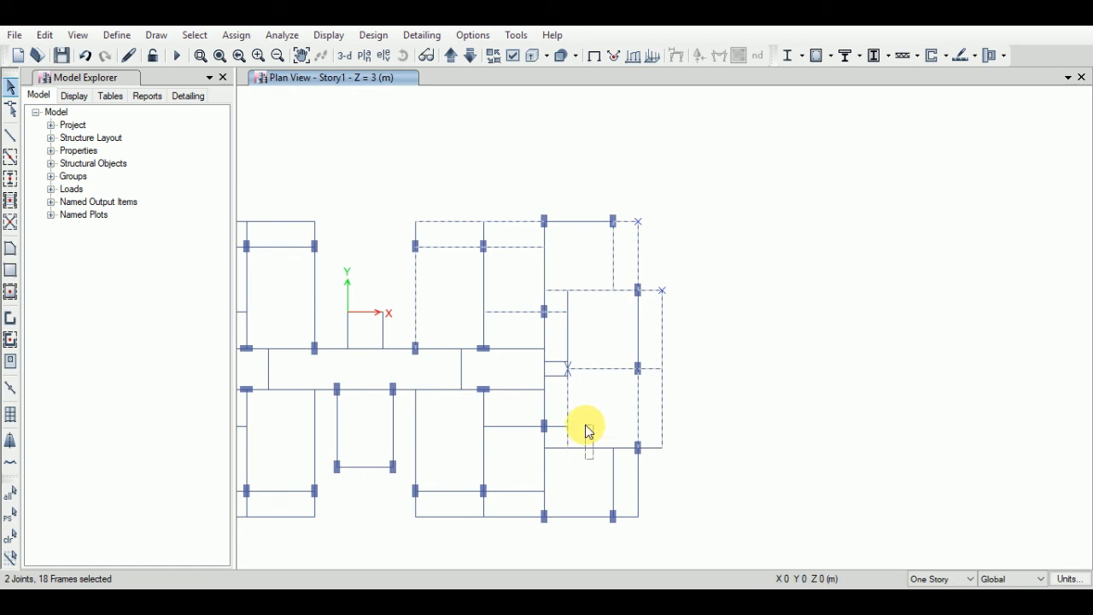
pyautogui.click(613, 483)
pyautogui.click(637, 487)
# - Clear the beam selection, centre the whole Story1 plan in view, and save the model
pyautogui.hotkey('ctrl', 'q')
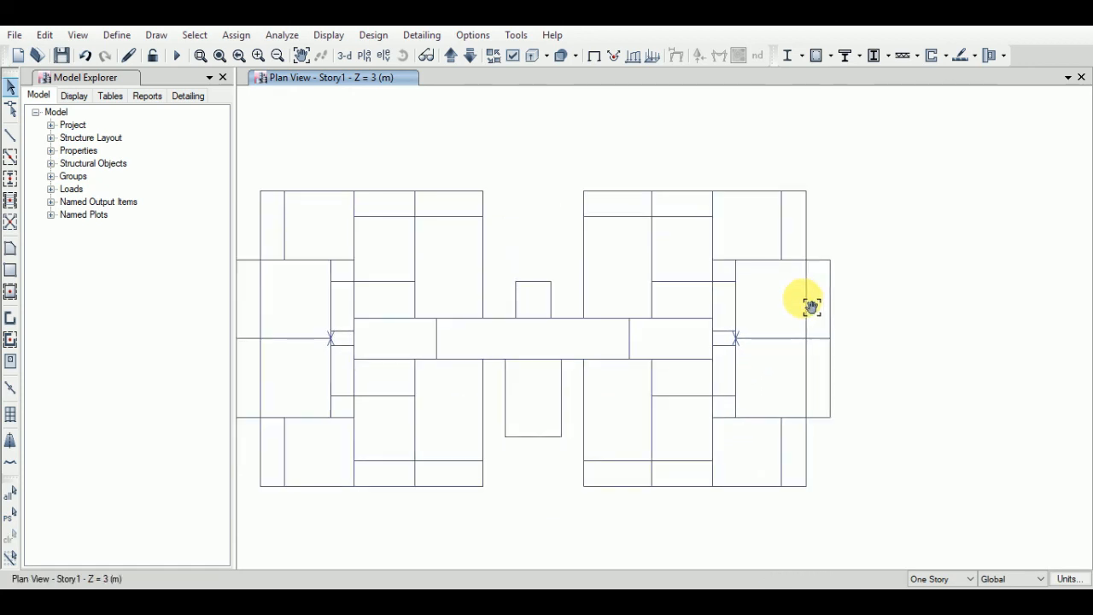
pyautogui.moveTo(811, 306); pyautogui.dragTo(914, 309)
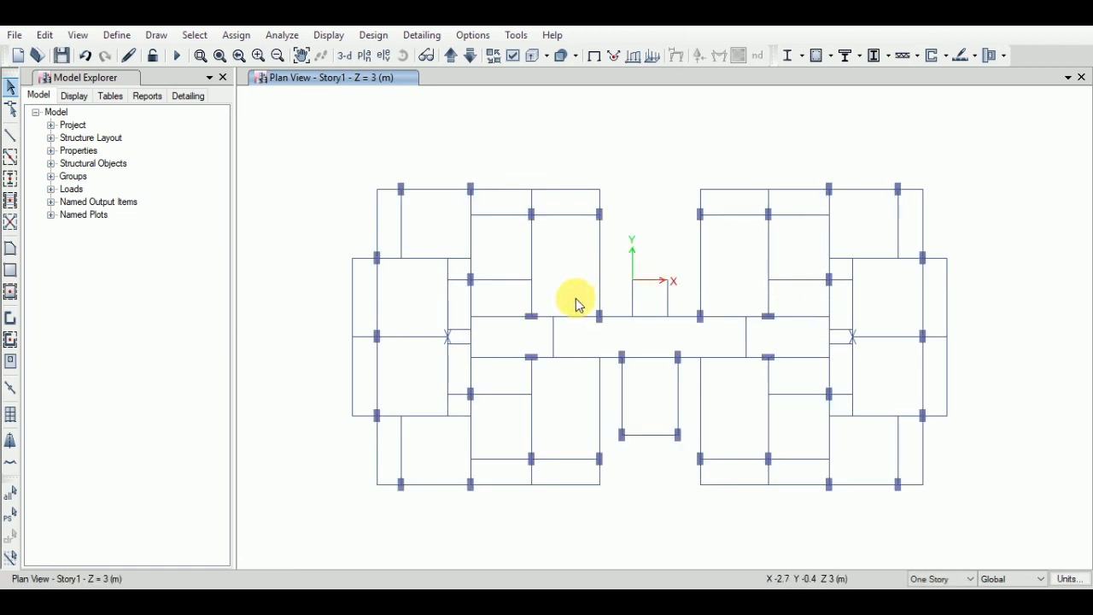
pyautogui.click(61, 57)
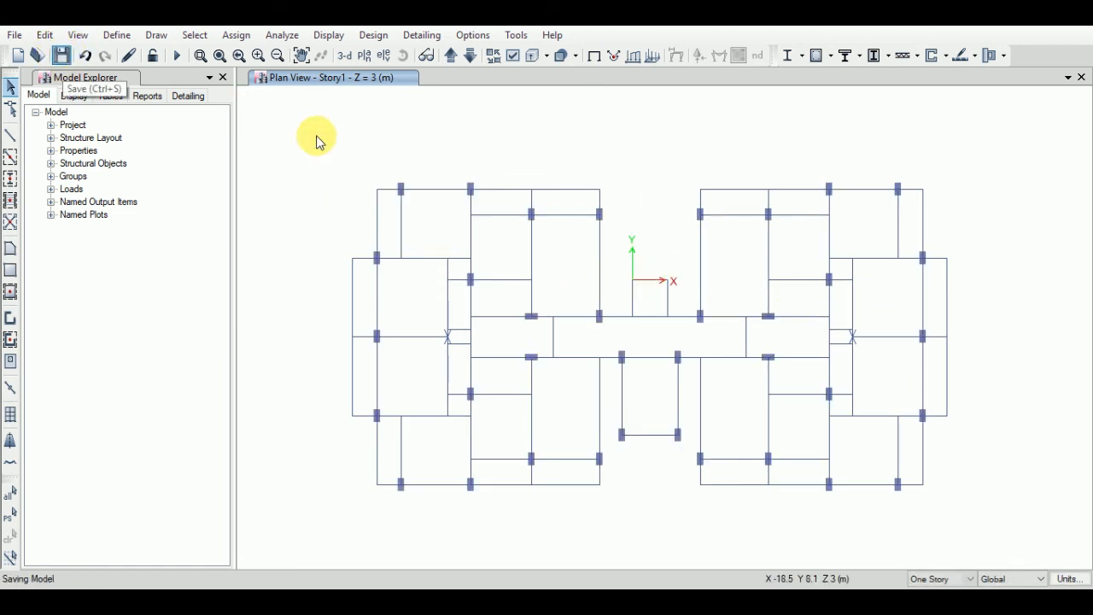
# - Check the assignments of the negative-X wing's upper inner edge beam and review the list of defined frame sections
pyautogui.rightClick(577, 197)
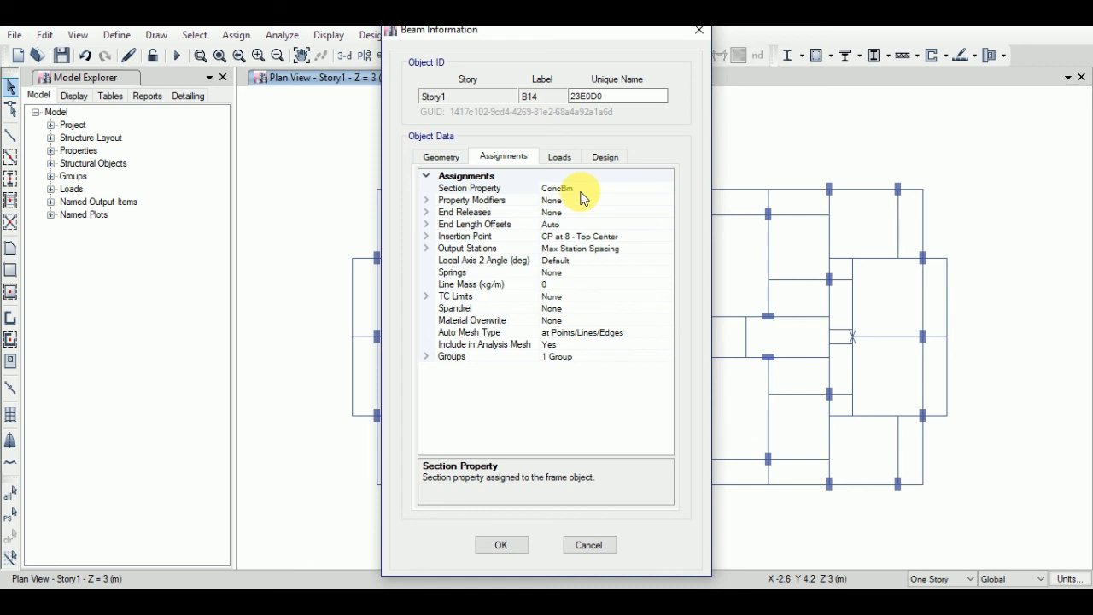
pyautogui.click(590, 545)
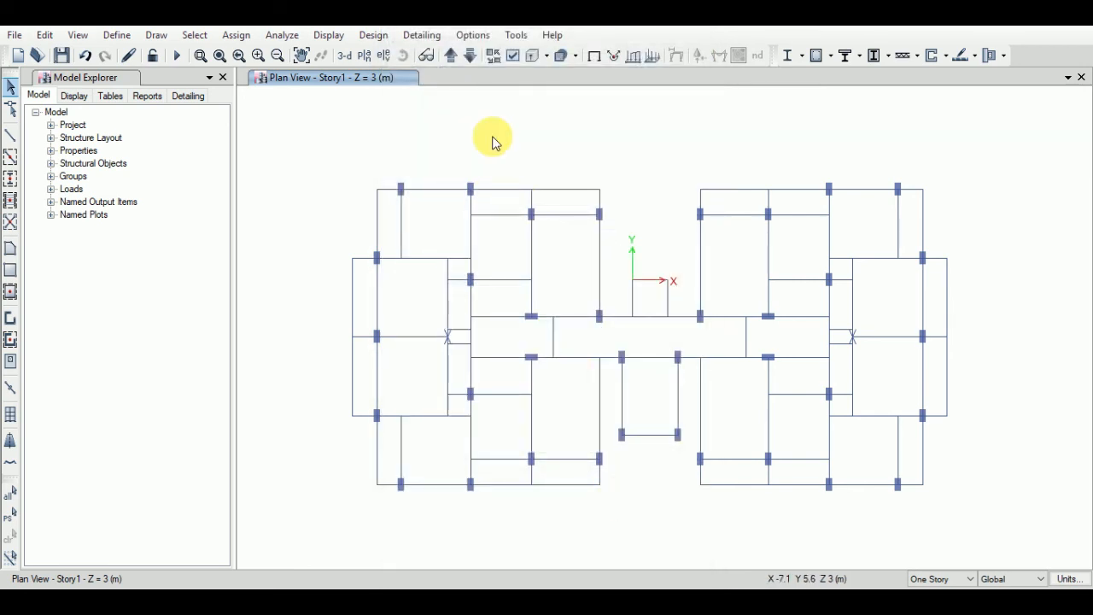
pyautogui.click(114, 36)
pyautogui.moveTo(293, 80)
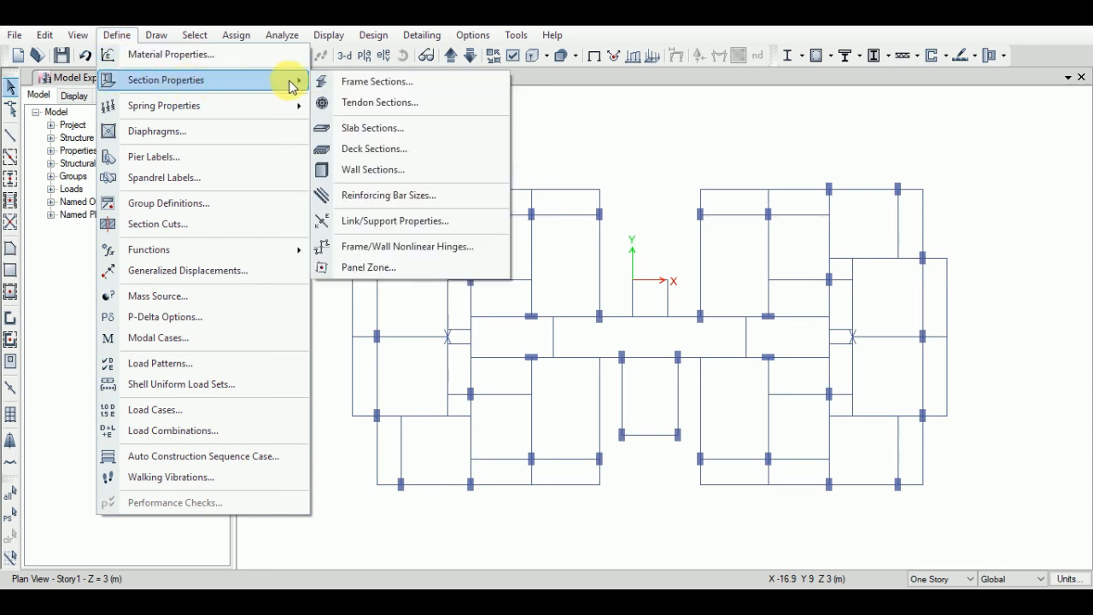
pyautogui.click(390, 83)
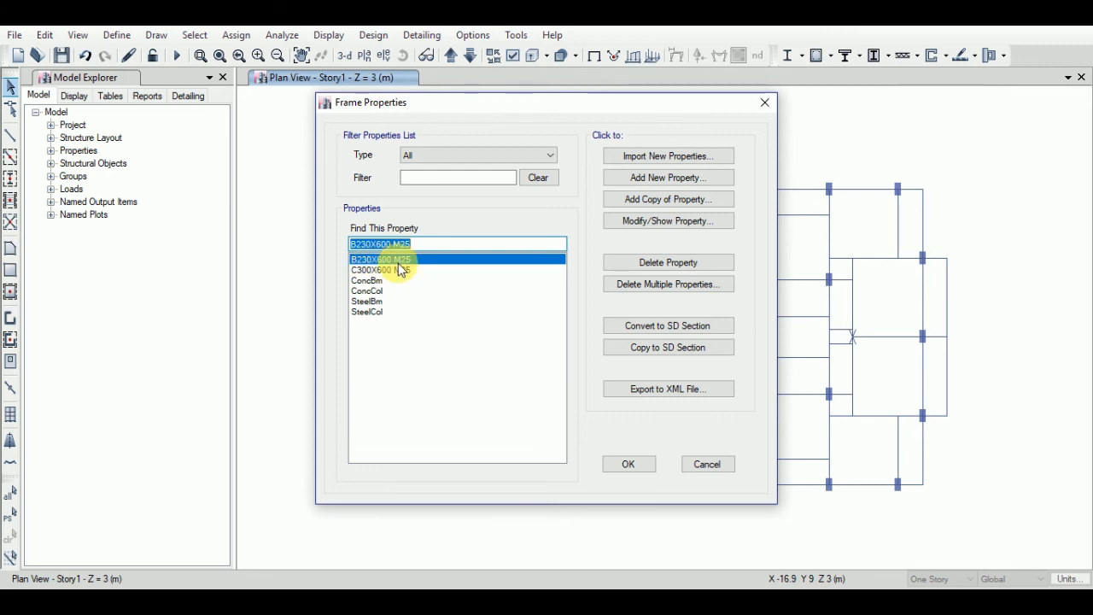
pyautogui.click(634, 467)
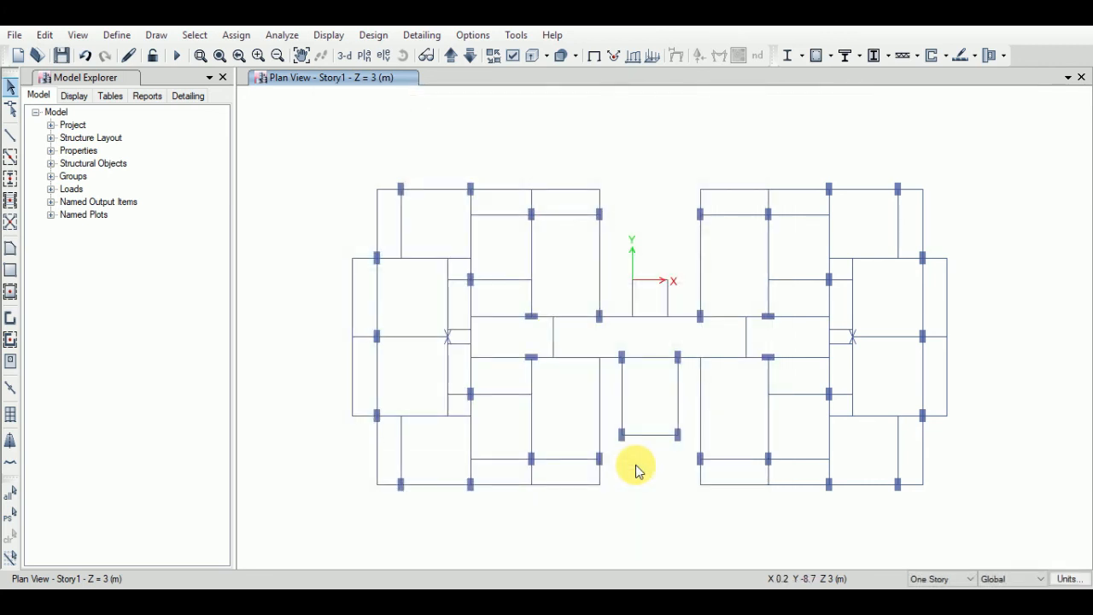